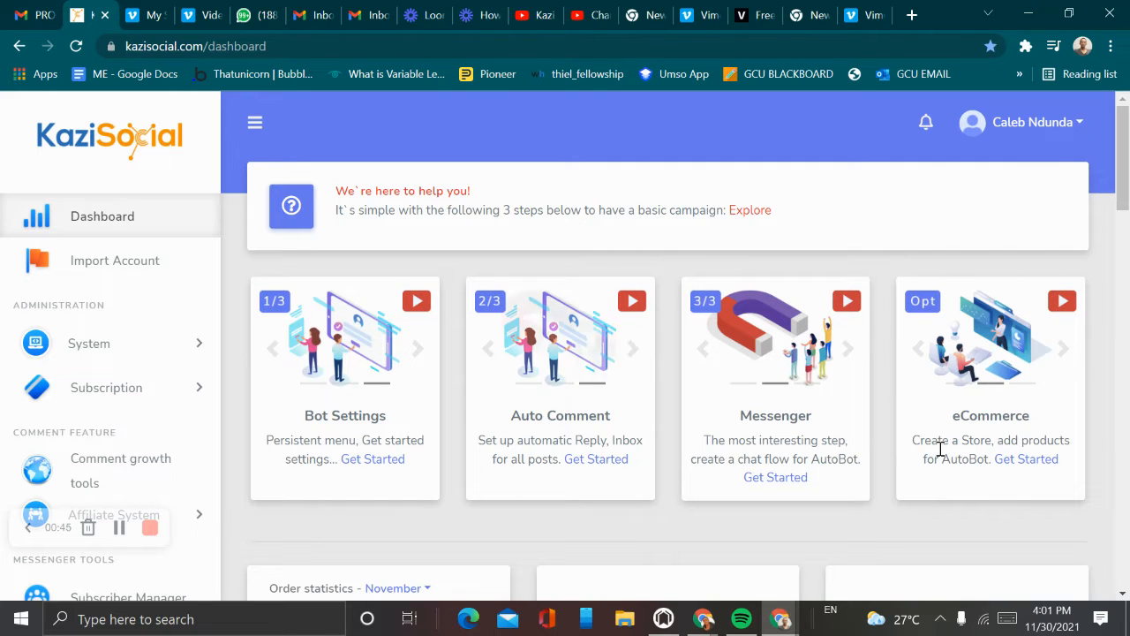
Open the Ecommerce store page from the dashboard's eCommerce card.
left_click(1049, 462)
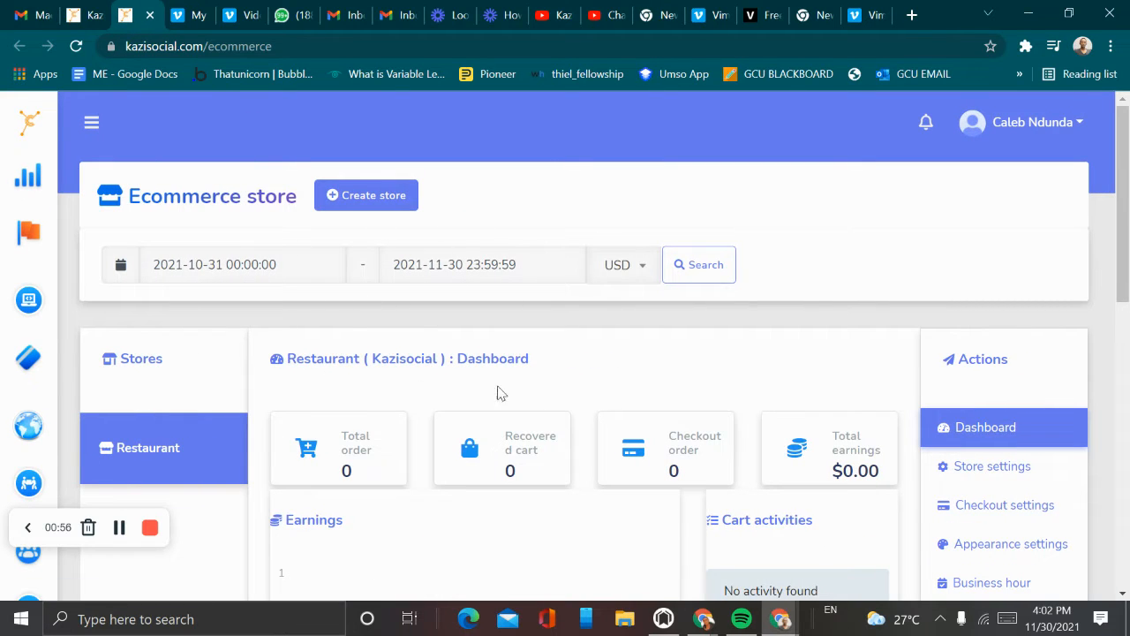
scroll(449, 321, "down", 4)
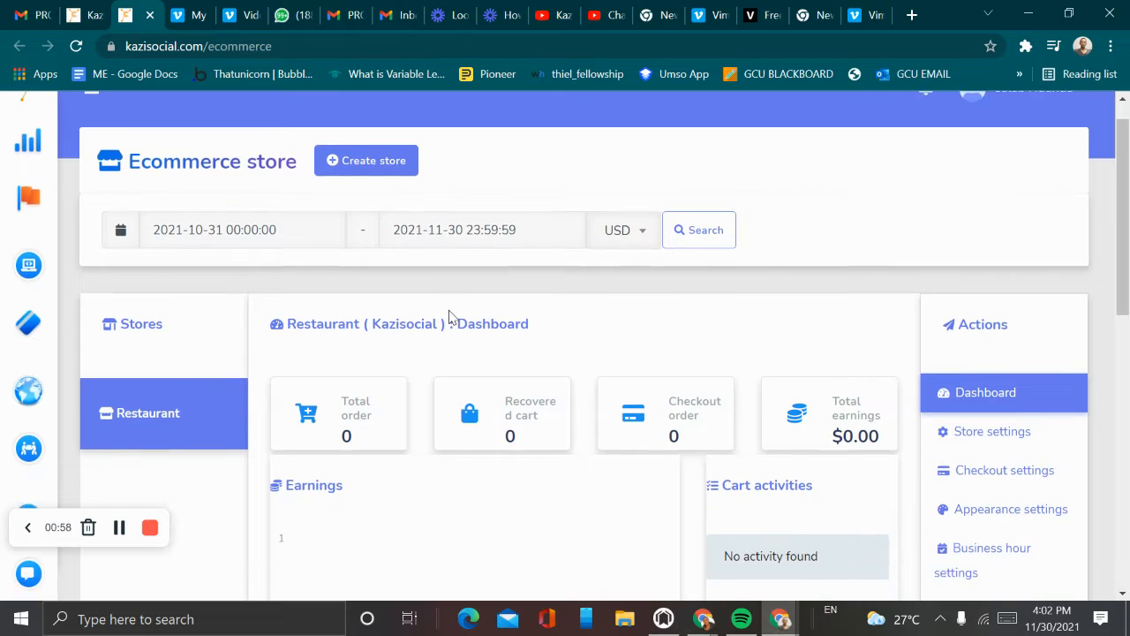
scroll(588, 275, "up", 4)
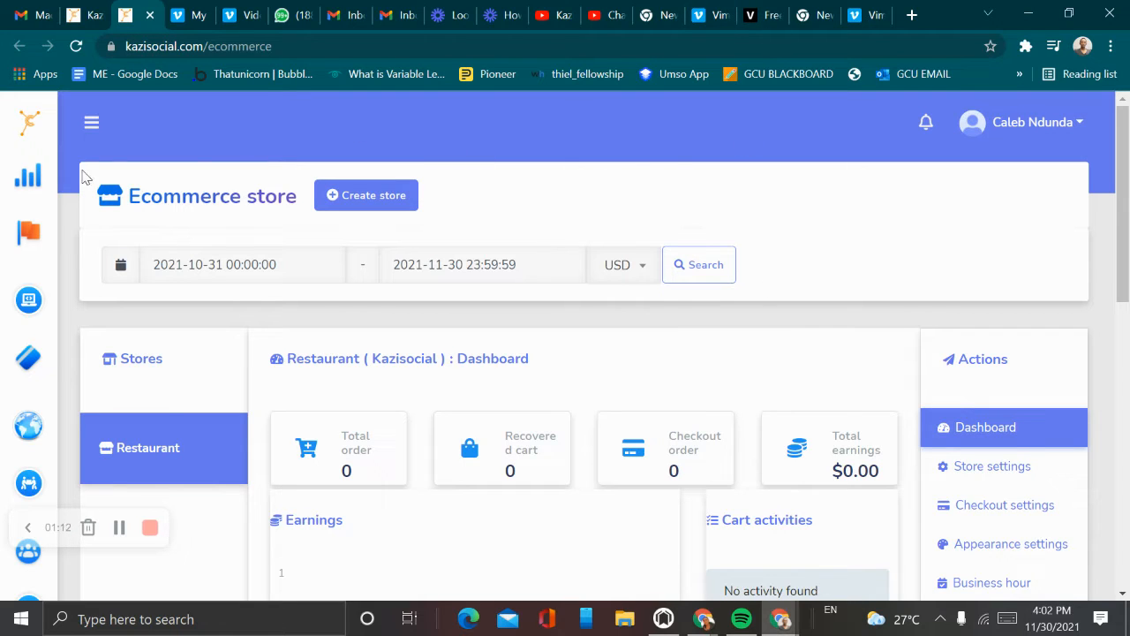
left_click(27, 527)
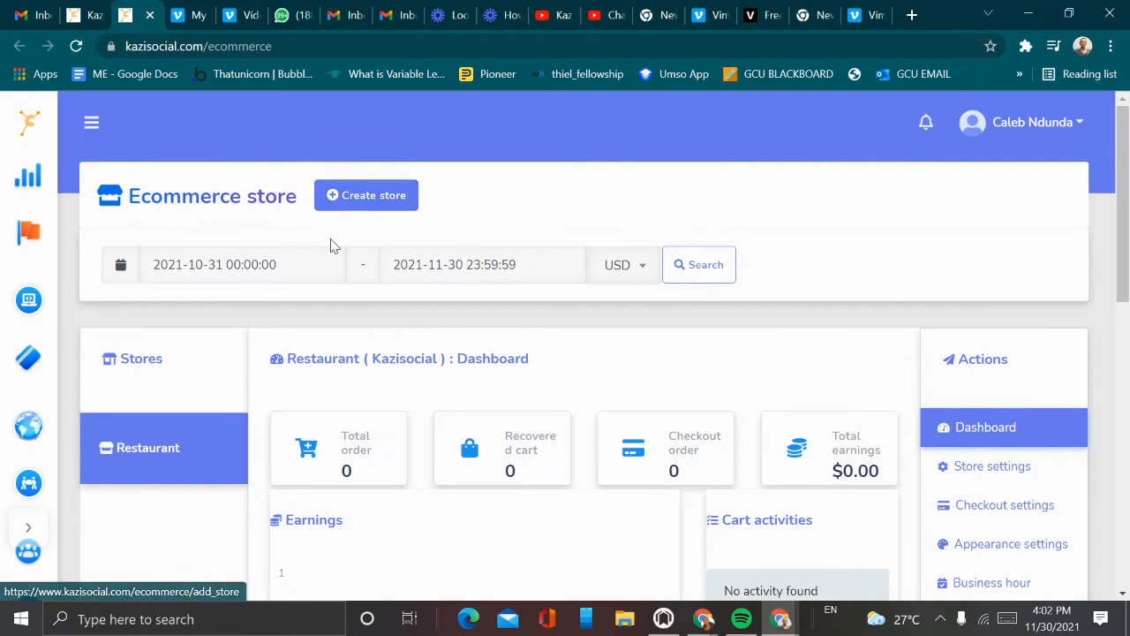
Examine the Restaurant store's dashboard, covering its order totals, earnings chart, cart activities and available store actions.
scroll(221, 250, "down", 2)
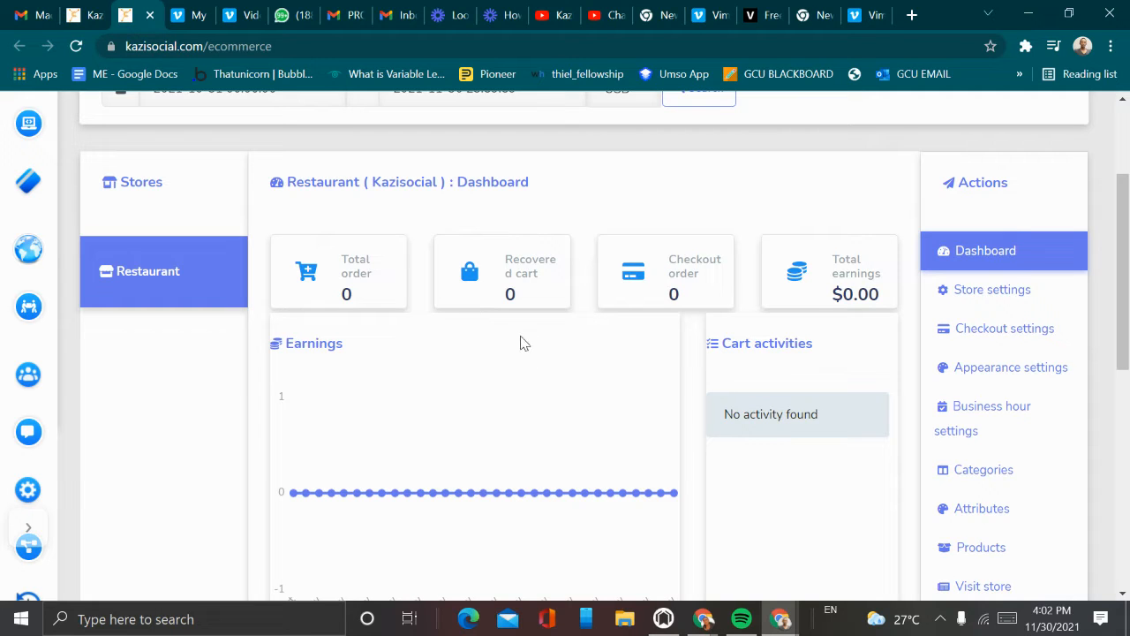
left_click(1029, 244)
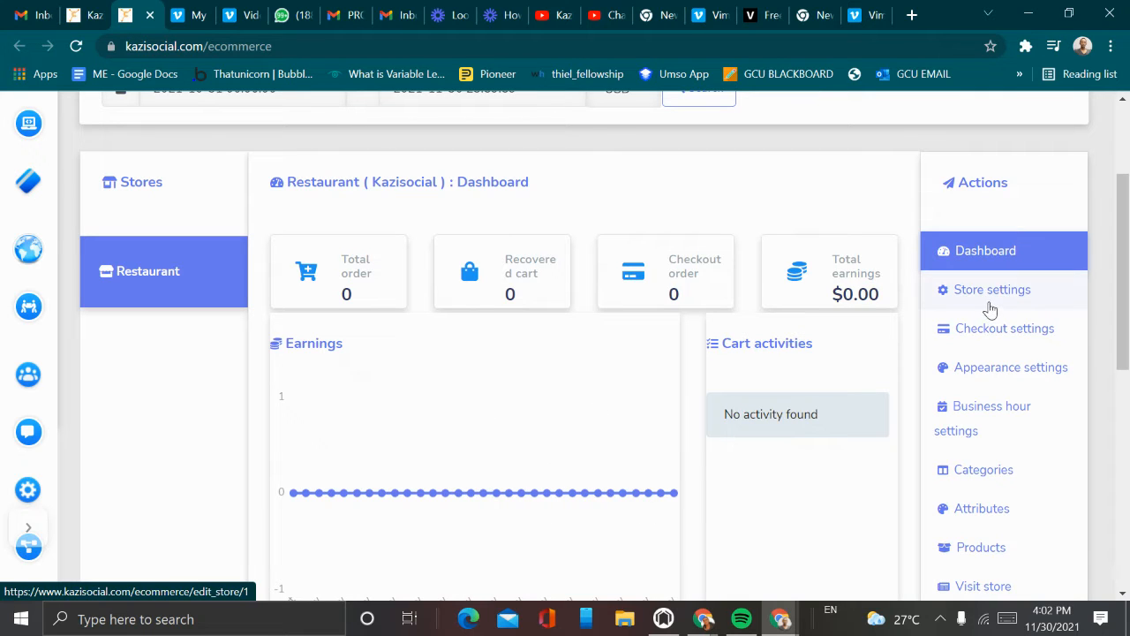
scroll(987, 325, "down", 1)
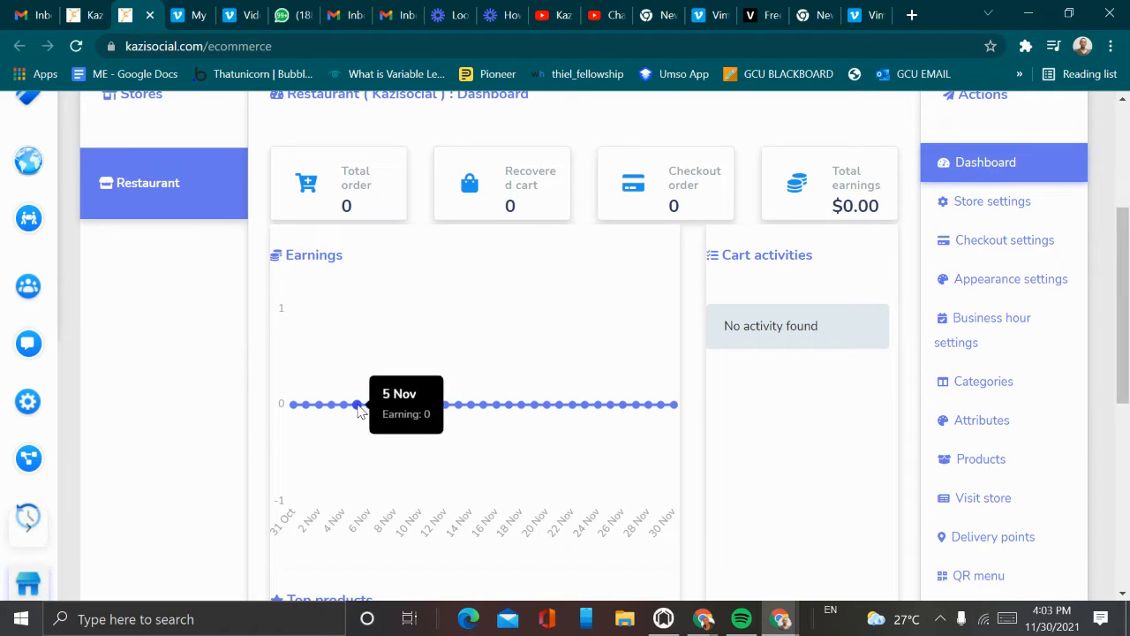
scroll(371, 389, "down", 3)
scroll(451, 388, "down", 2)
scroll(454, 386, "up", 7)
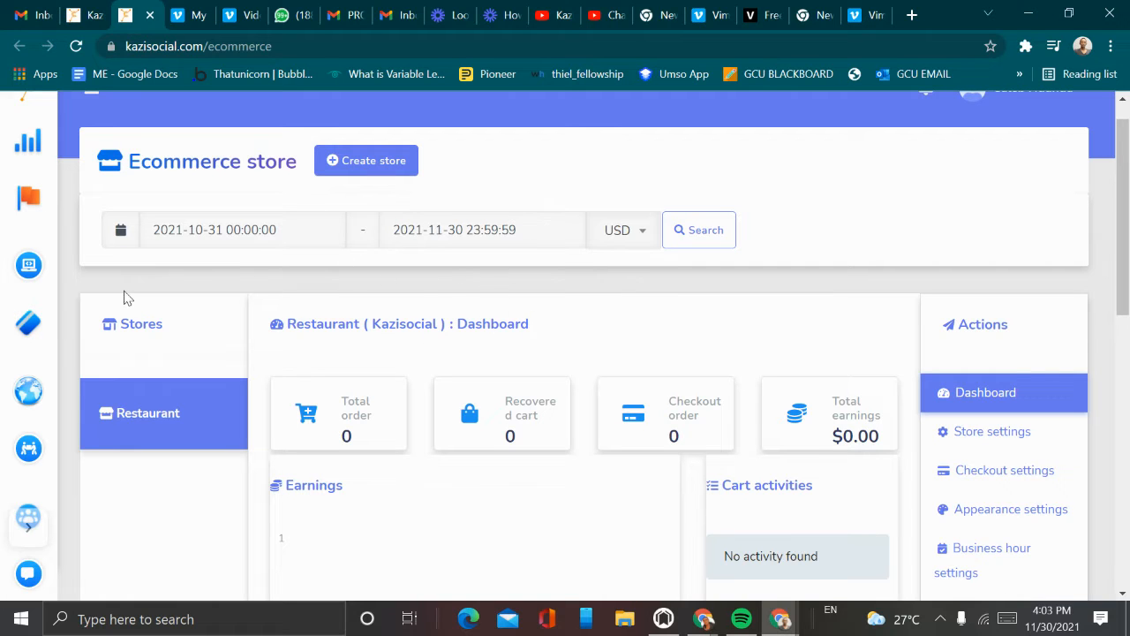
scroll(548, 240, "down", 2)
scroll(510, 221, "up", 2)
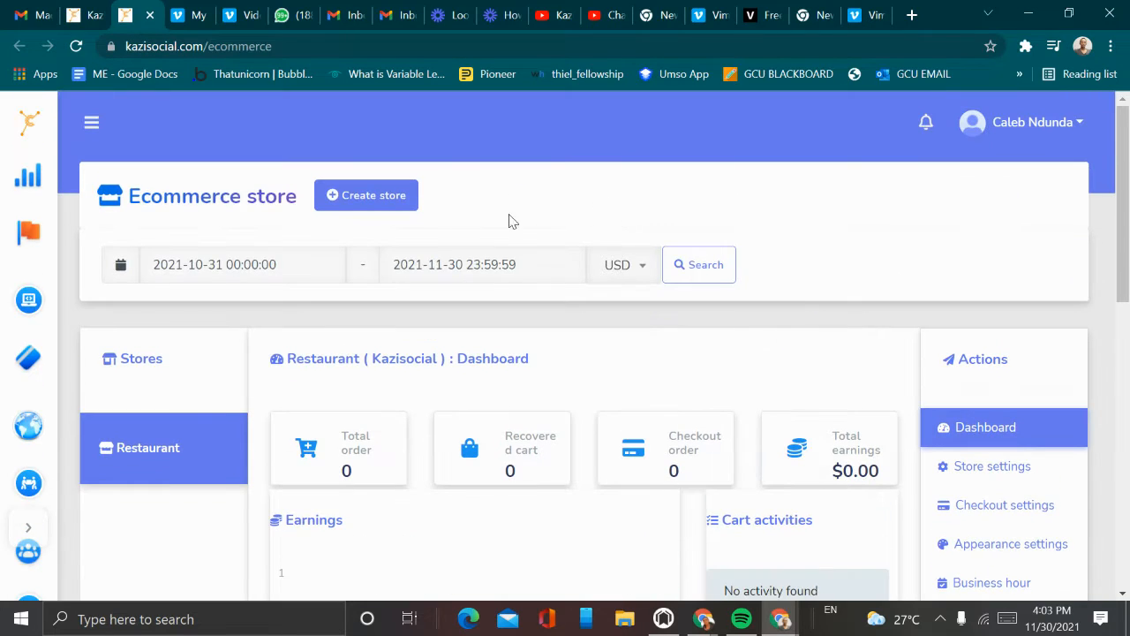
Start creating a new store and select Kazisocial as its page.
left_click(375, 198)
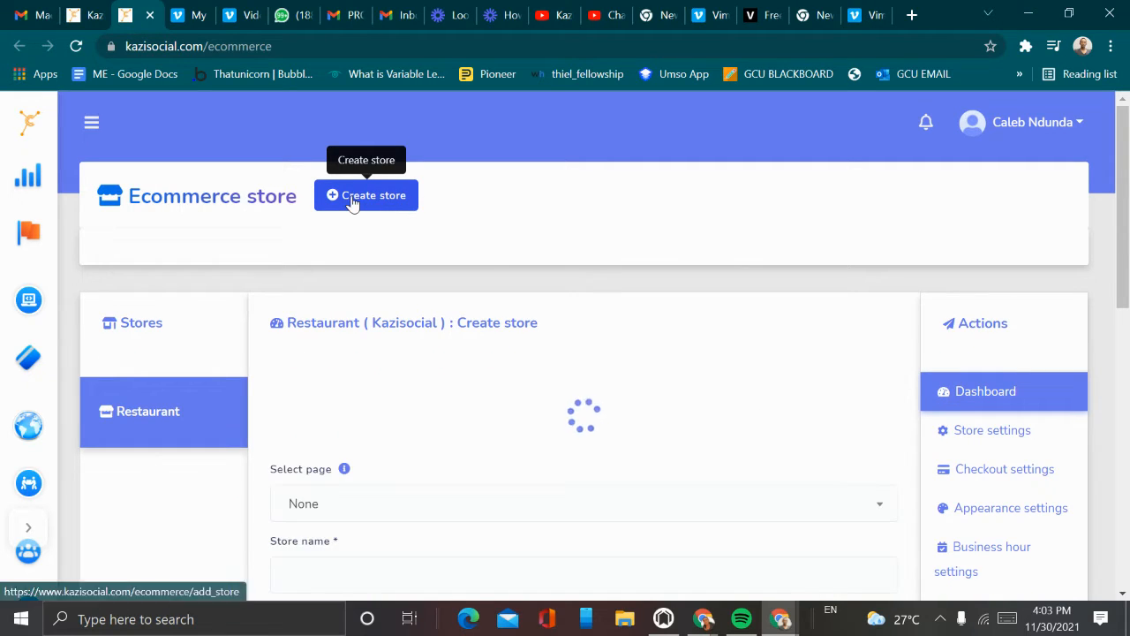
scroll(439, 291, "down", 1)
scroll(439, 291, "down", 1)
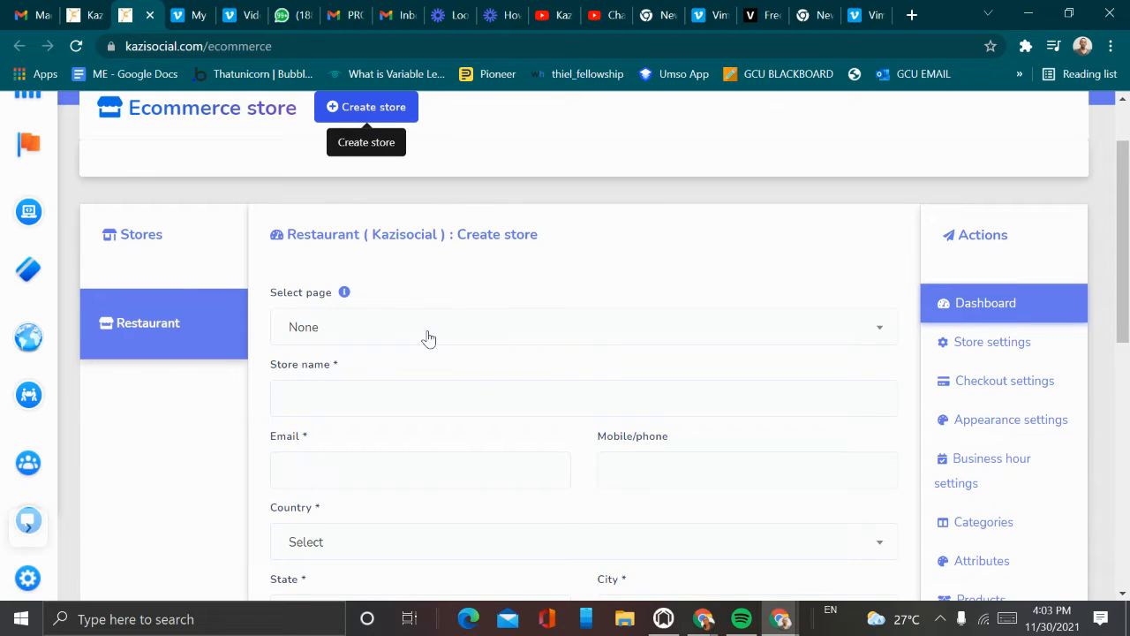
scroll(432, 305, "down", 2)
scroll(444, 315, "up", 2)
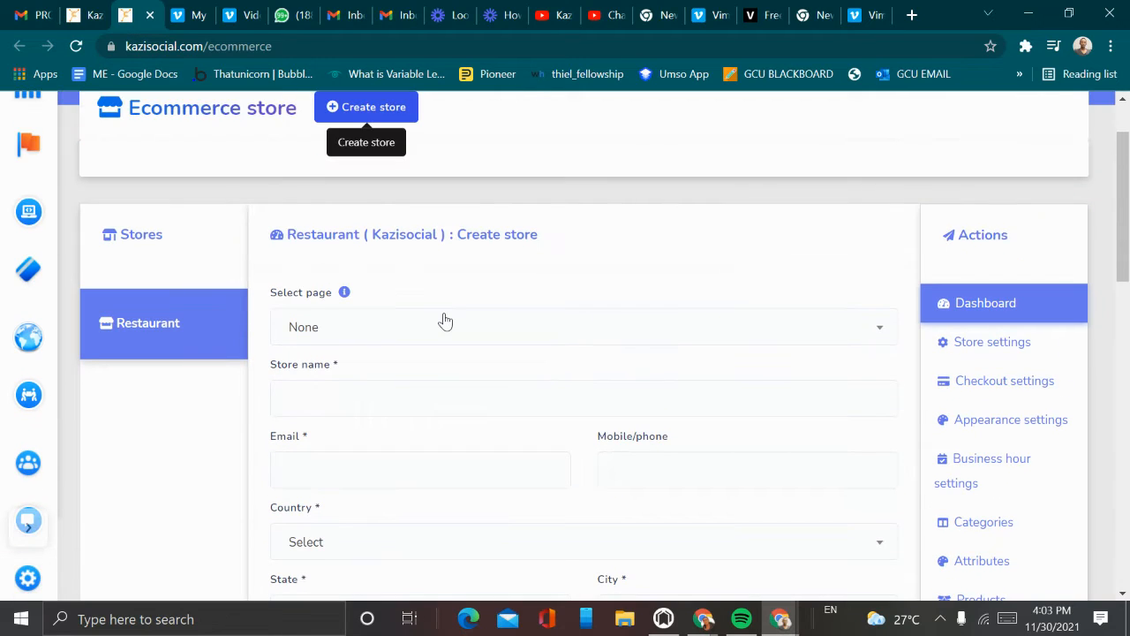
left_click(355, 339)
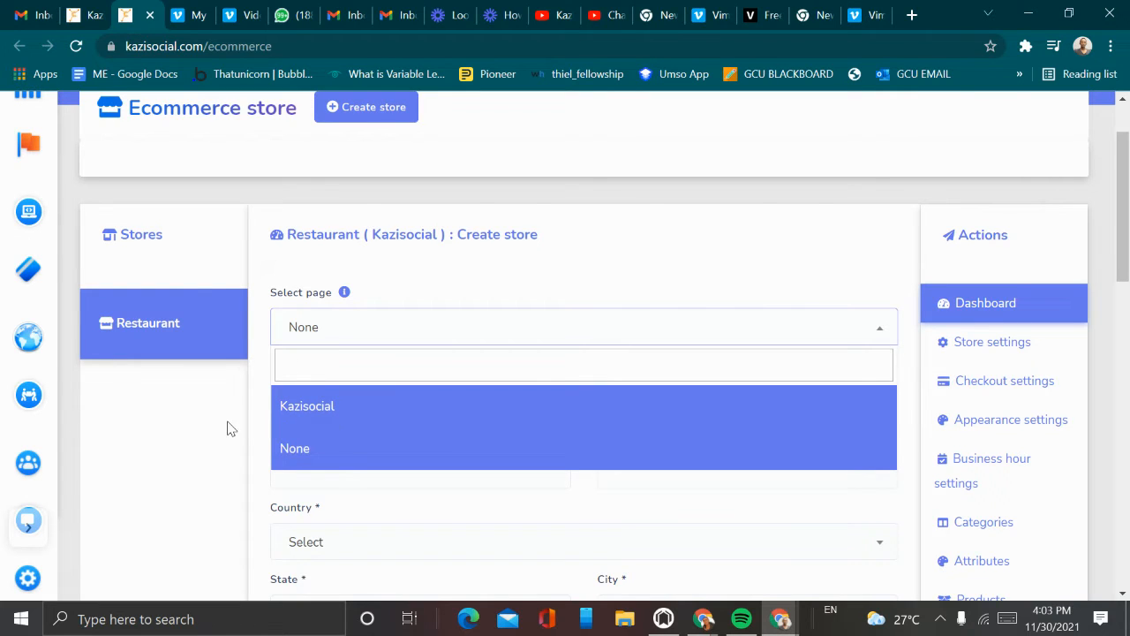
left_click(322, 405)
scroll(356, 371, "down", 1)
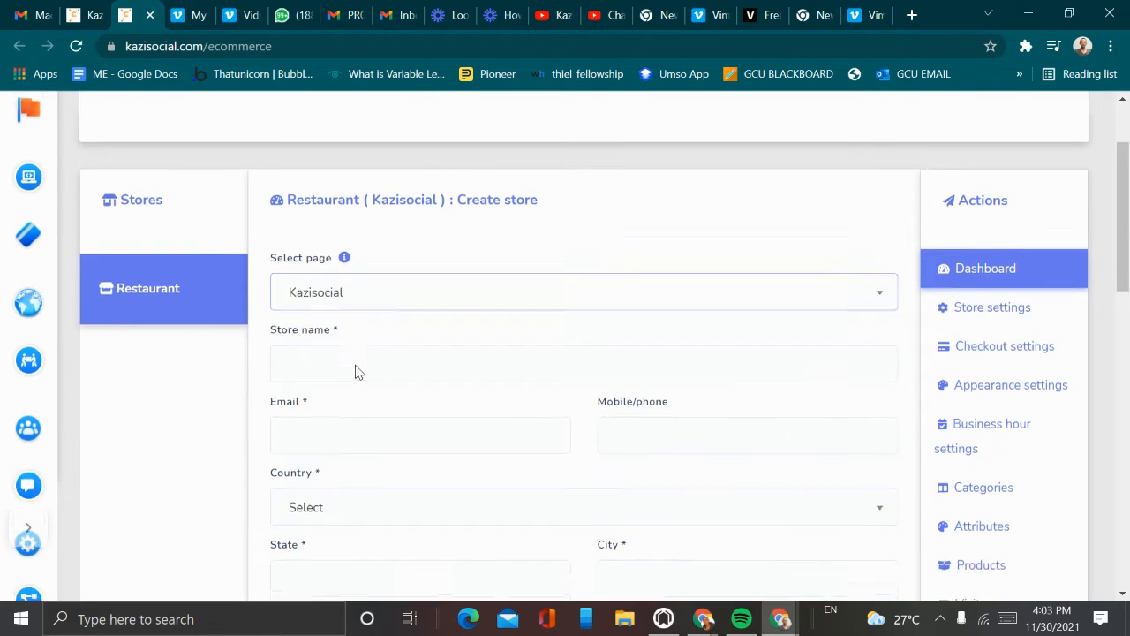
Review the new store form's contact, address, locale, logo, favicon, tracking ID, status and policy fields.
scroll(328, 316, "down", 2)
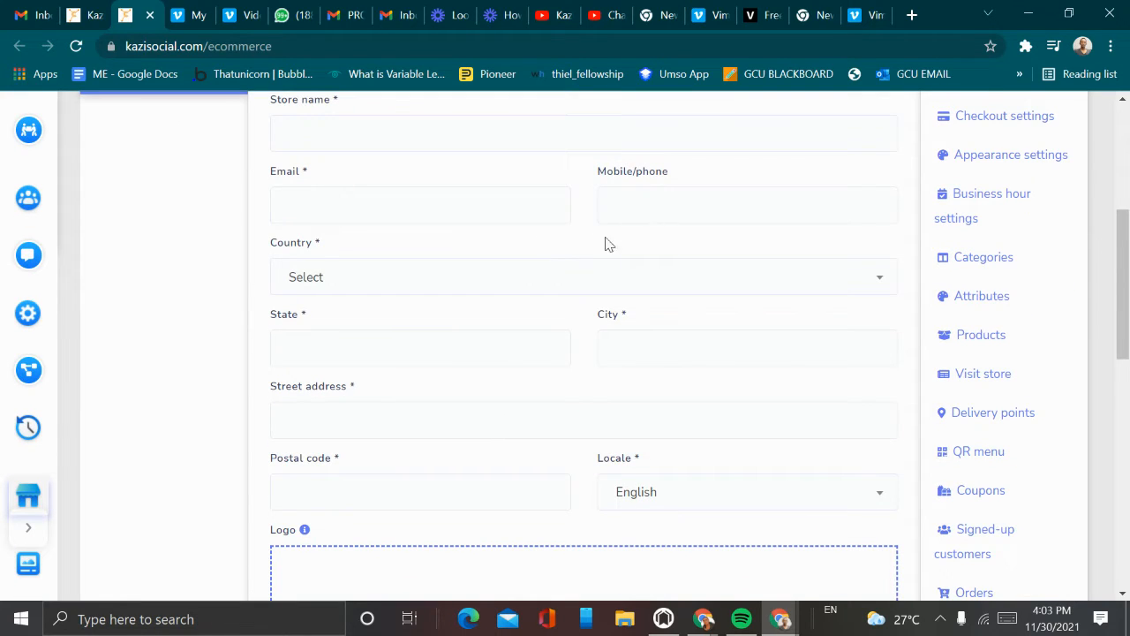
left_click(377, 344)
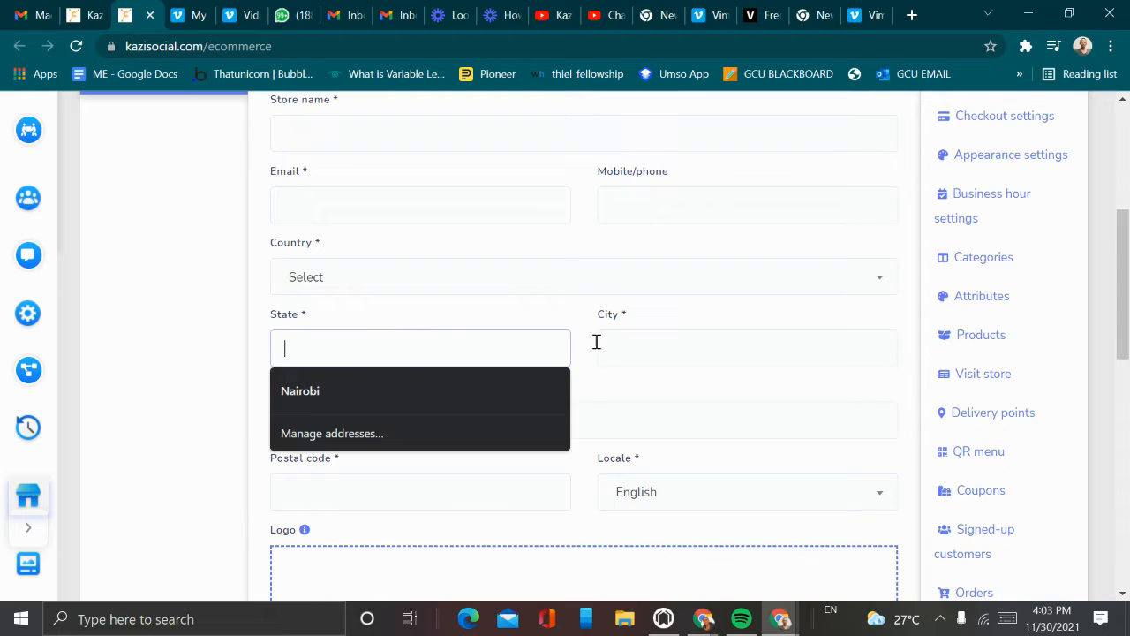
left_click(624, 340)
scroll(384, 345, "down", 2)
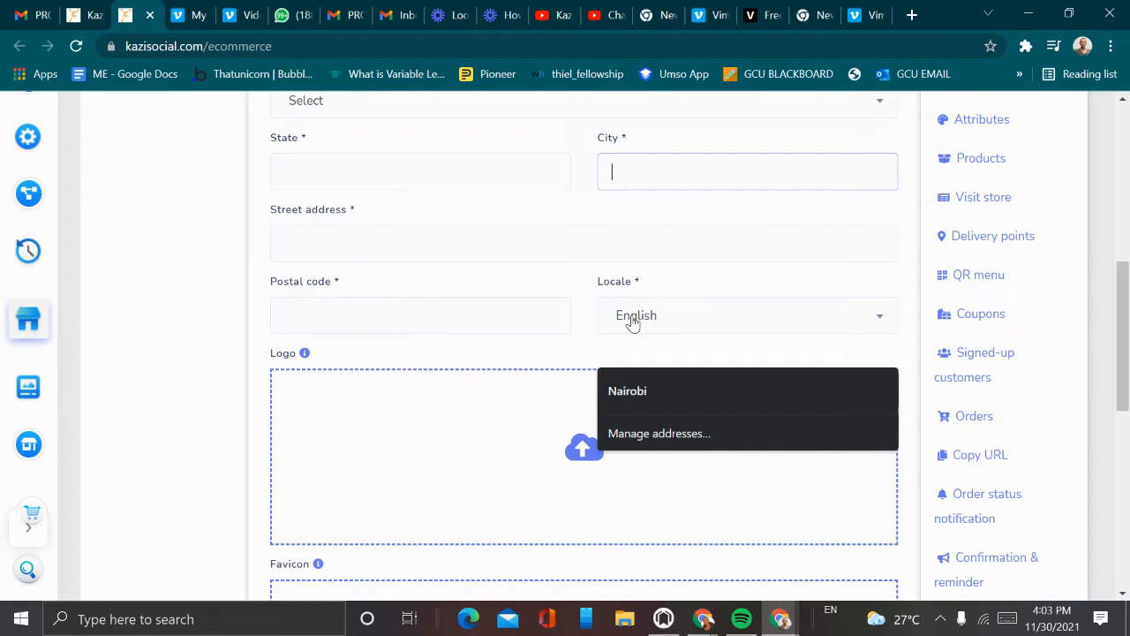
scroll(499, 306, "down", 2)
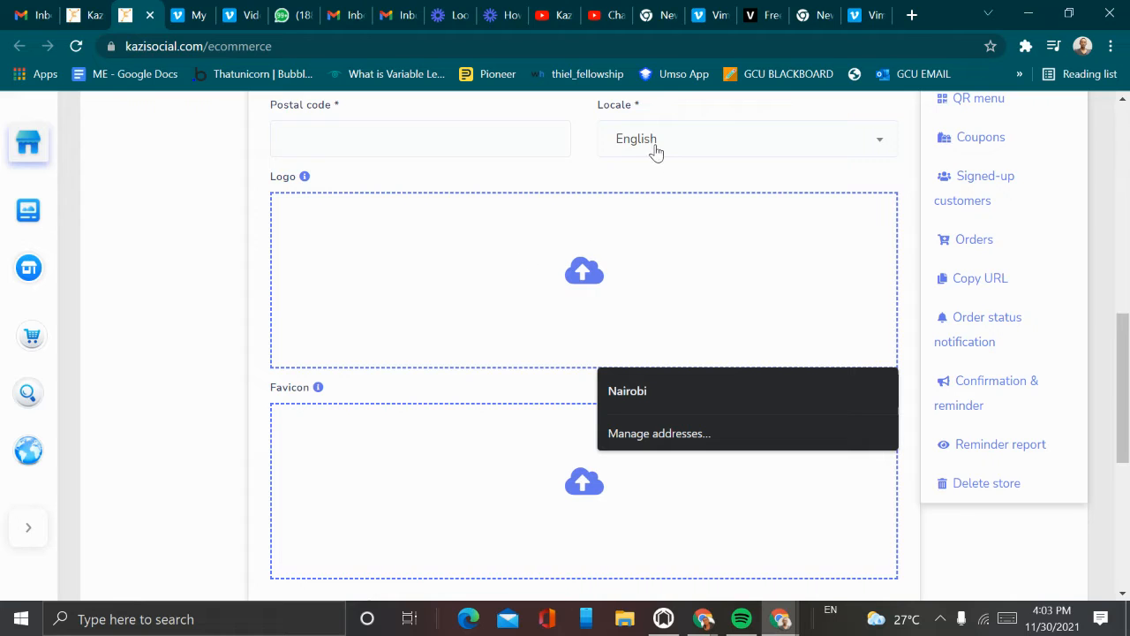
scroll(545, 270, "down", 4)
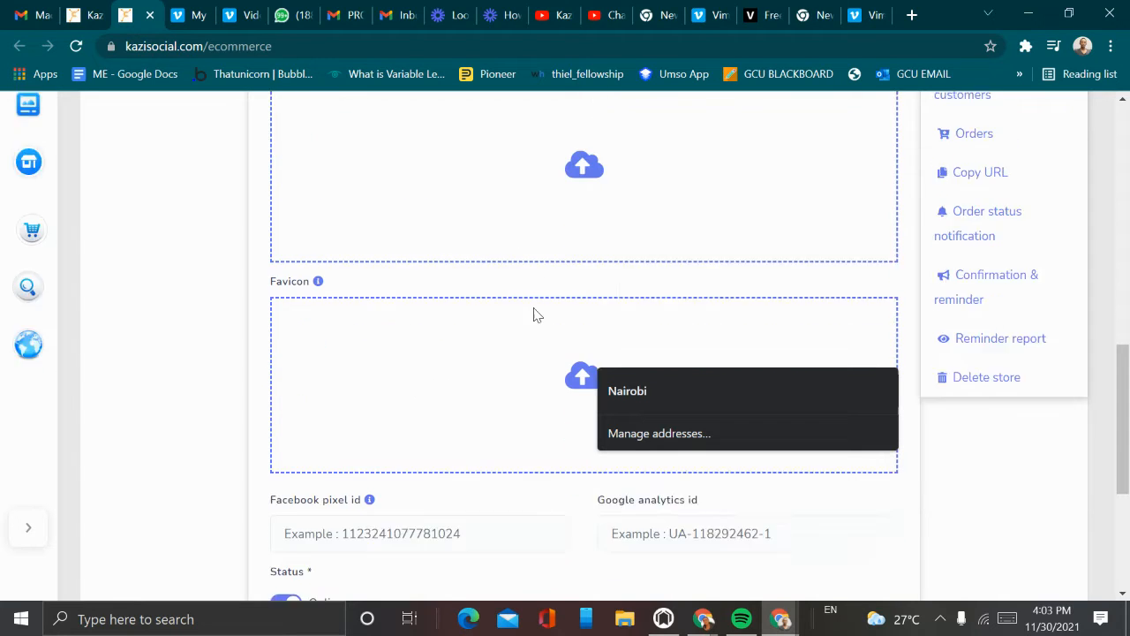
scroll(525, 291, "down", 1)
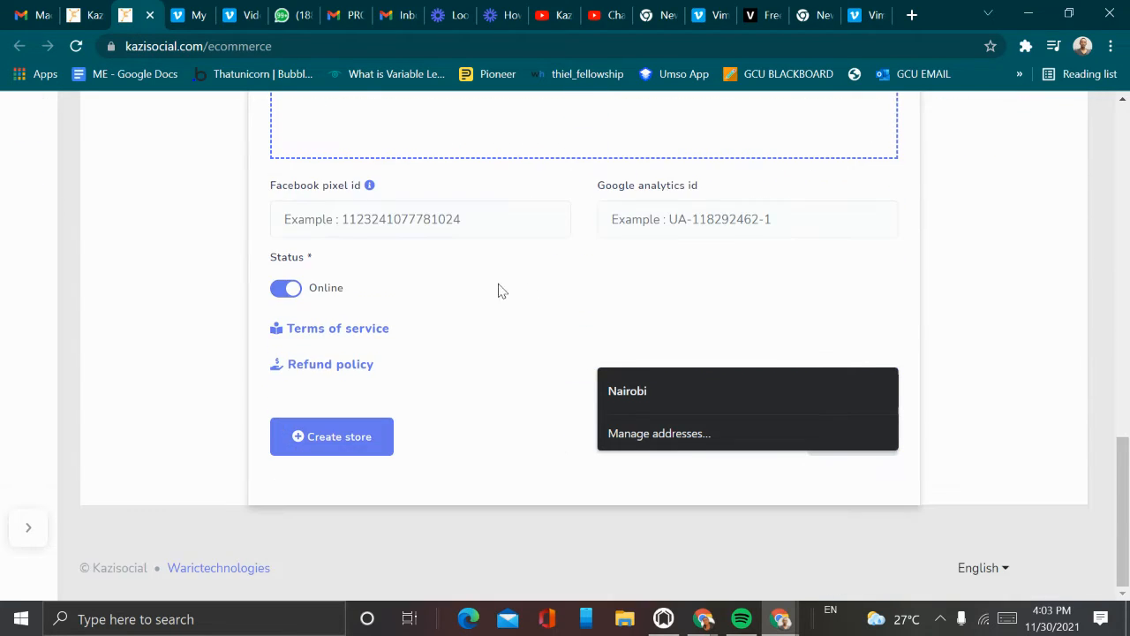
scroll(555, 253, "up", 3)
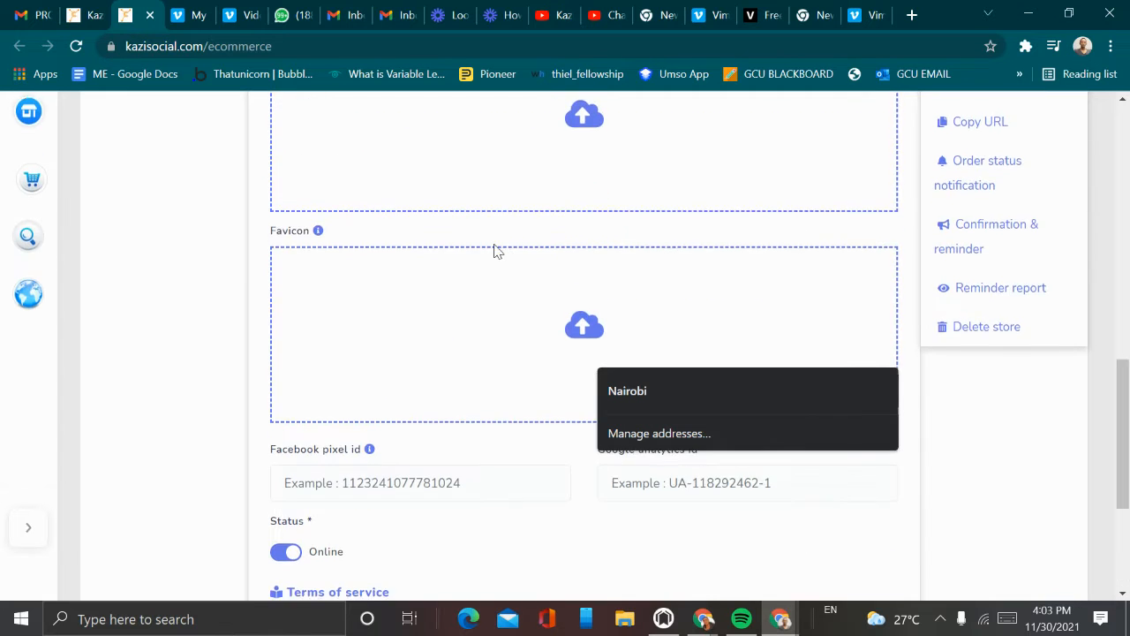
scroll(494, 251, "down", 3)
scroll(494, 252, "up", 3)
scroll(502, 285, "down", 2)
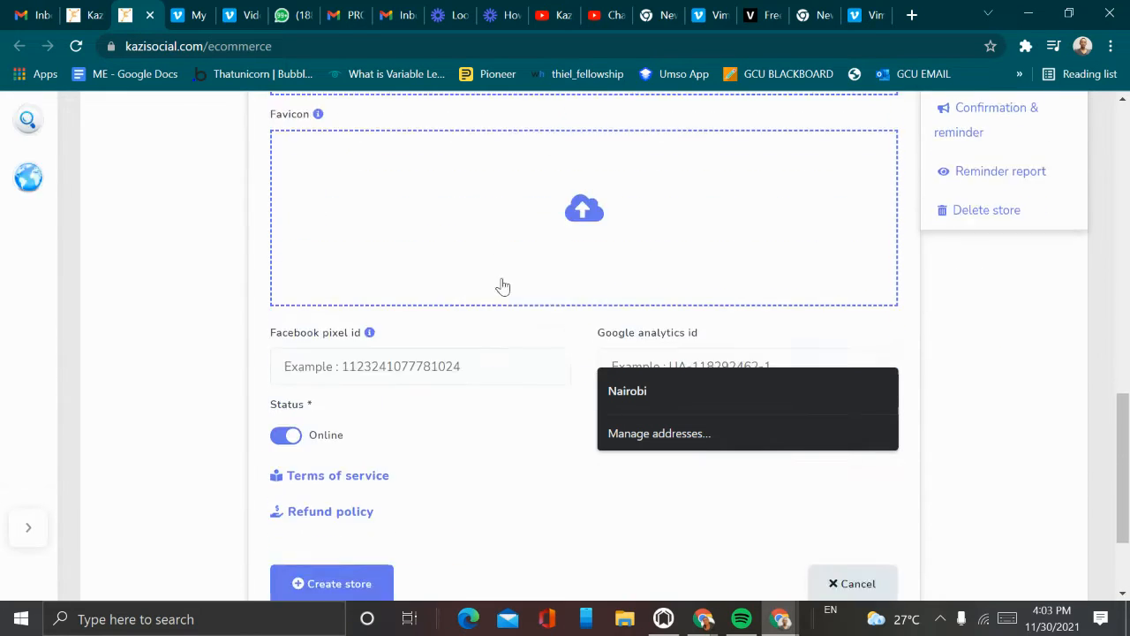
scroll(360, 369, "up", 2)
scroll(354, 388, "down", 3)
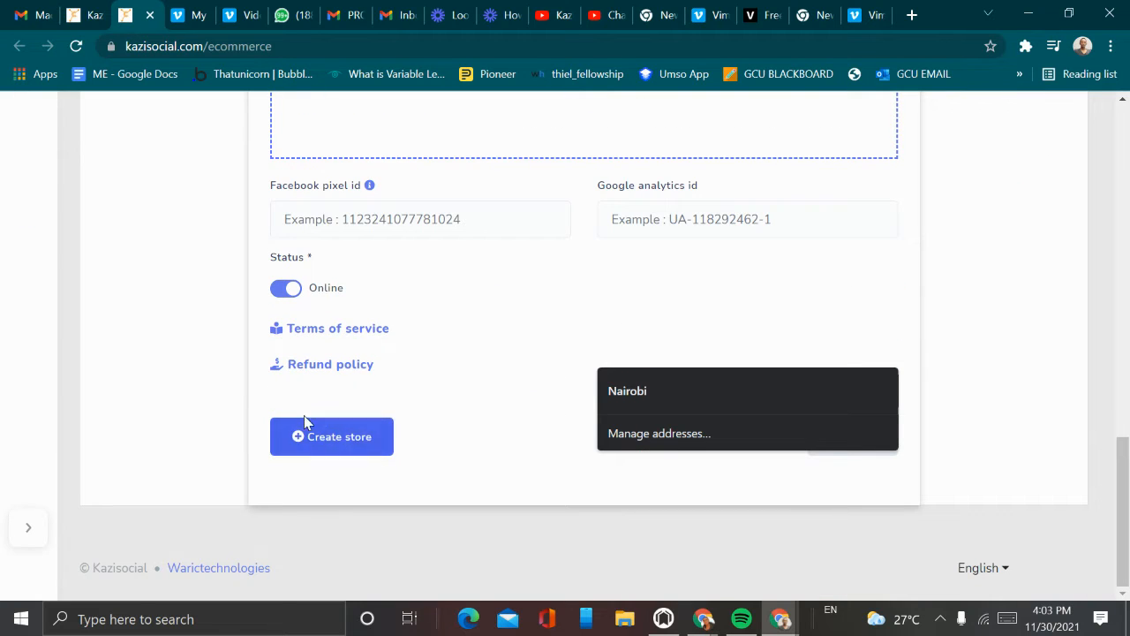
scroll(349, 395, "up", 10)
scroll(426, 369, "up", 3)
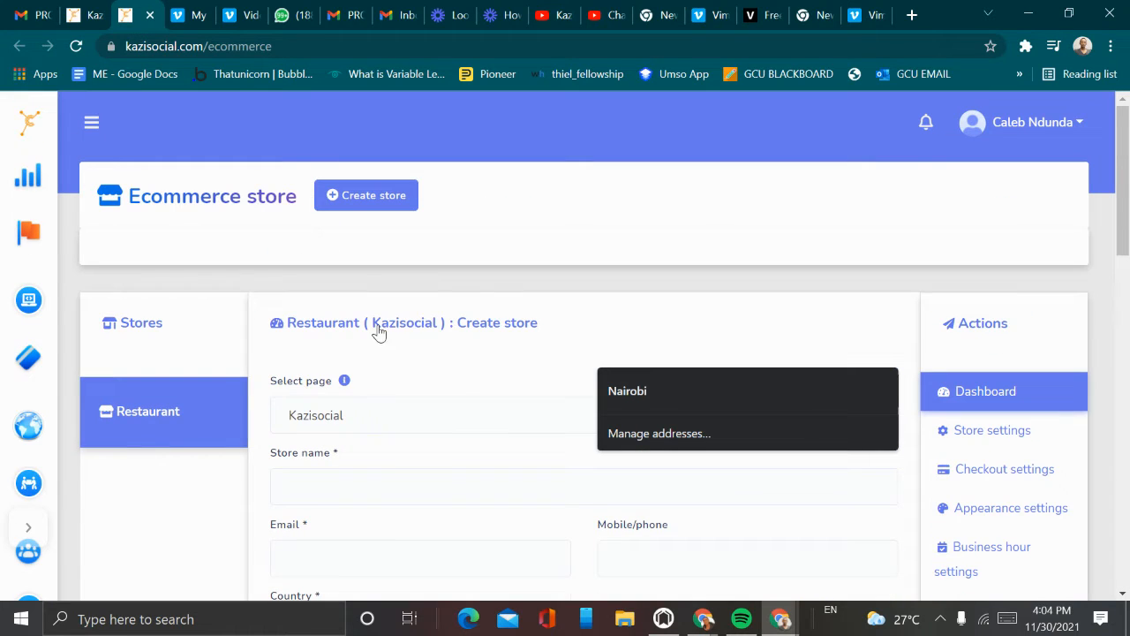
Leave the new store form for the Restaurant store's dashboard and look over its order, earnings and cart statistics.
left_click(176, 411)
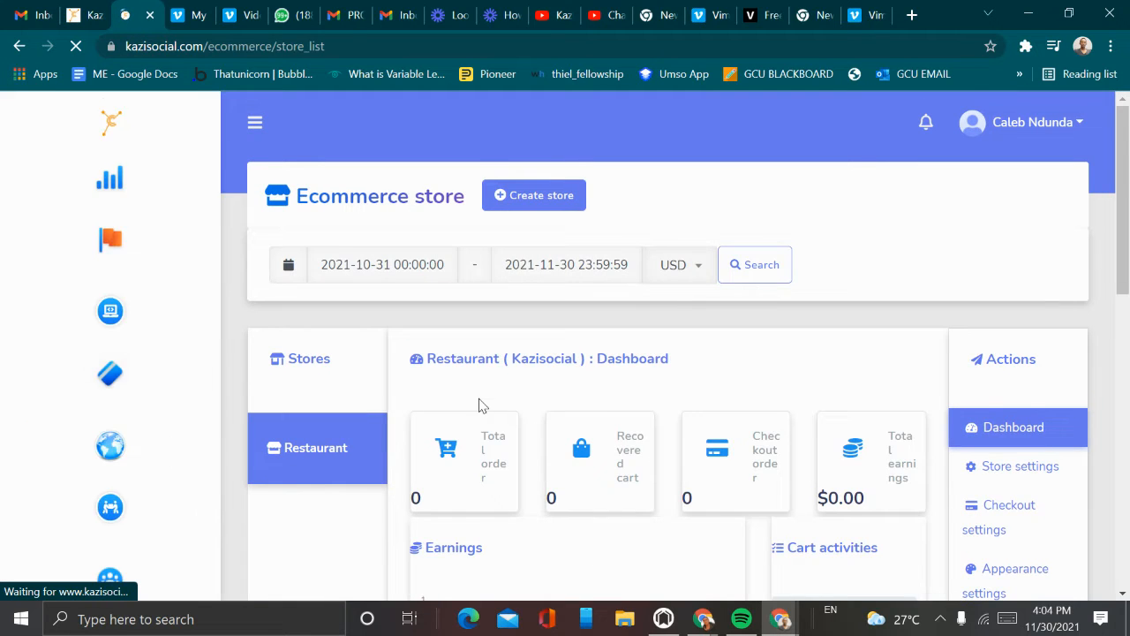
scroll(478, 403, "down", 1)
scroll(661, 441, "down", 4)
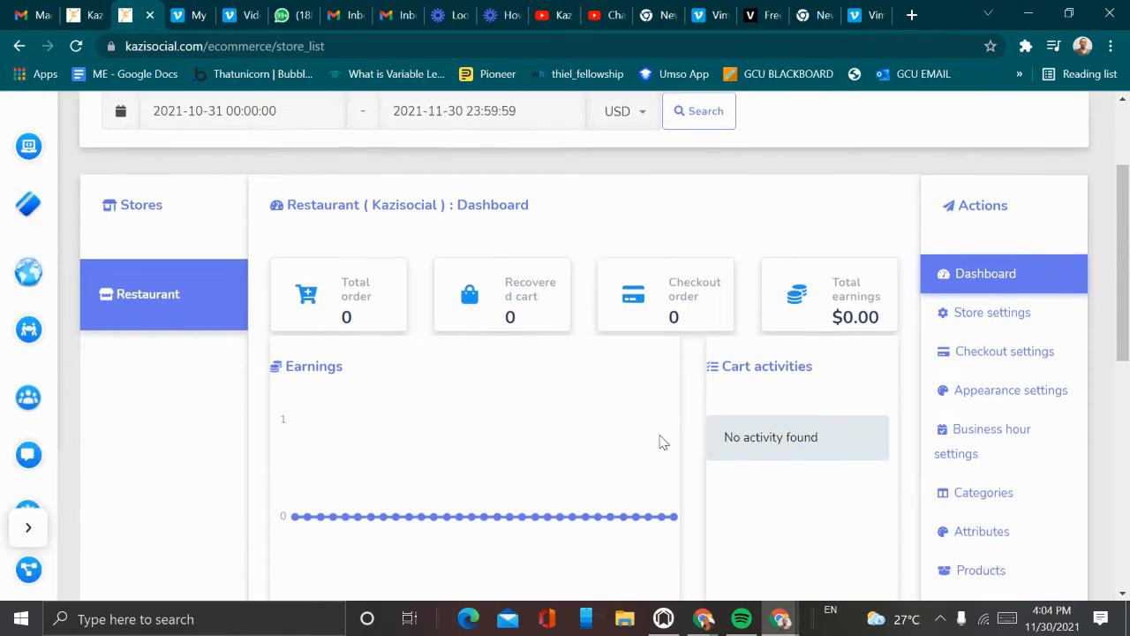
scroll(807, 321, "up", 3)
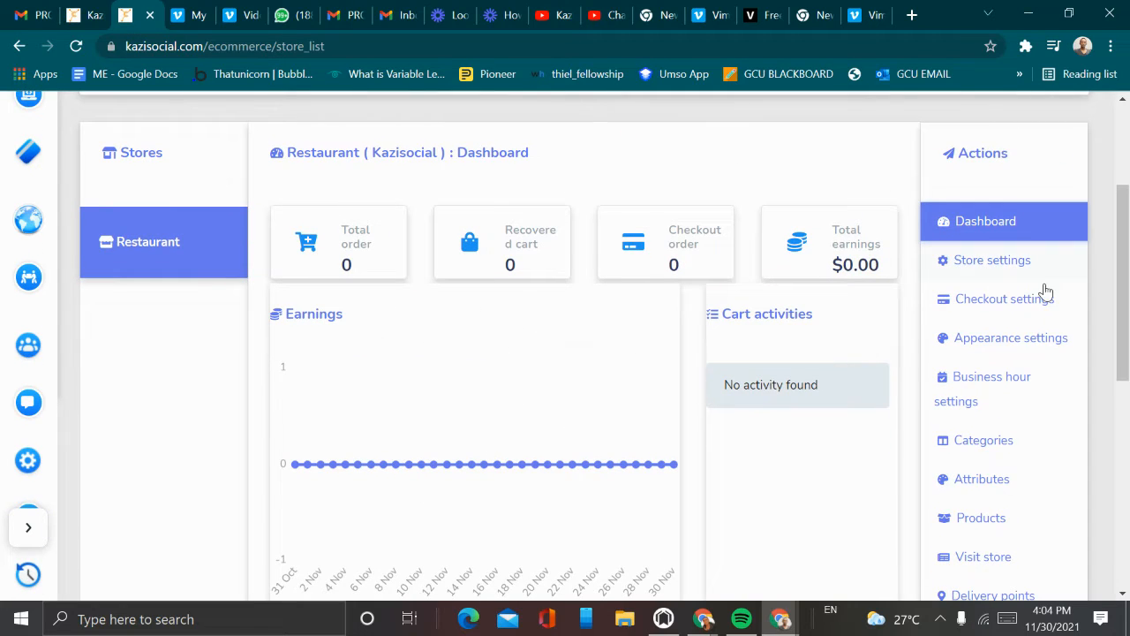
left_click(970, 227)
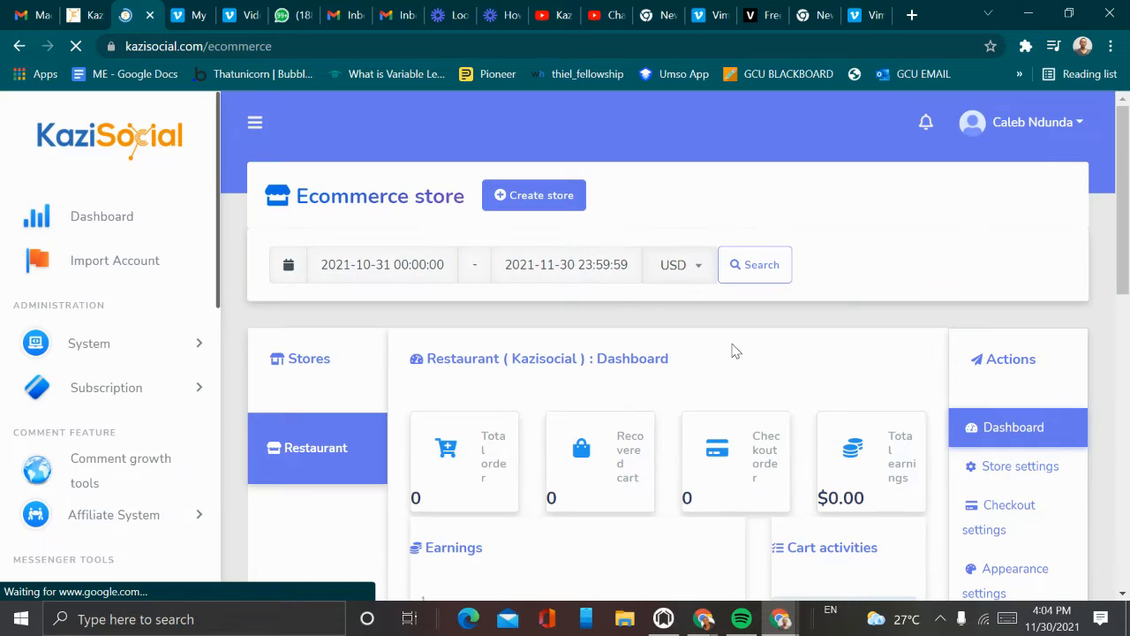
scroll(765, 459, "down", 1)
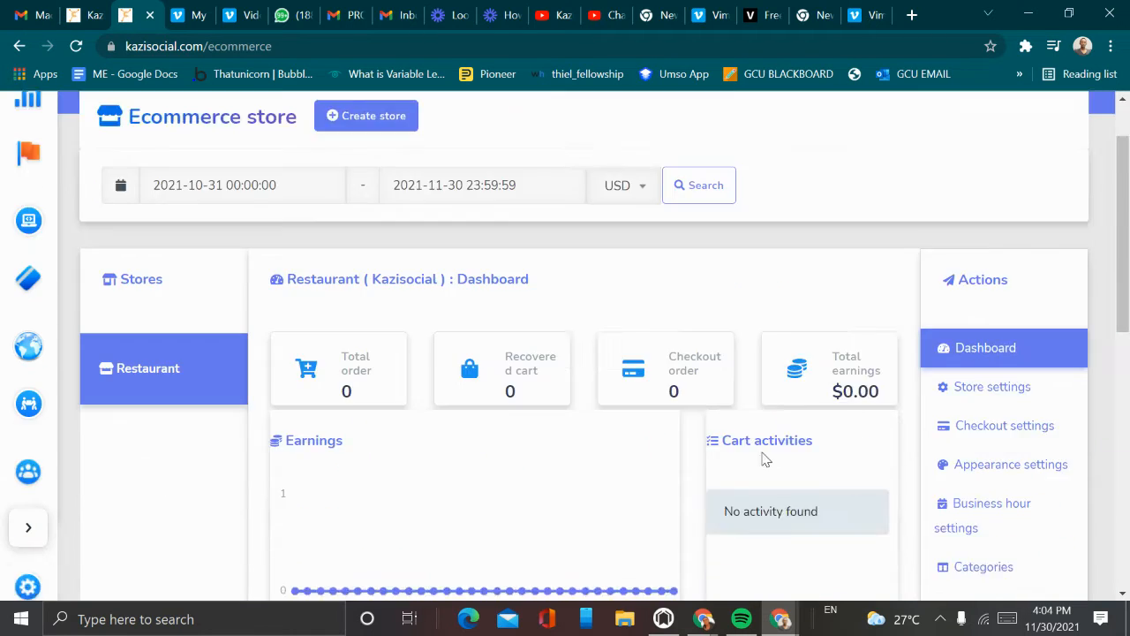
scroll(765, 459, "down", 2)
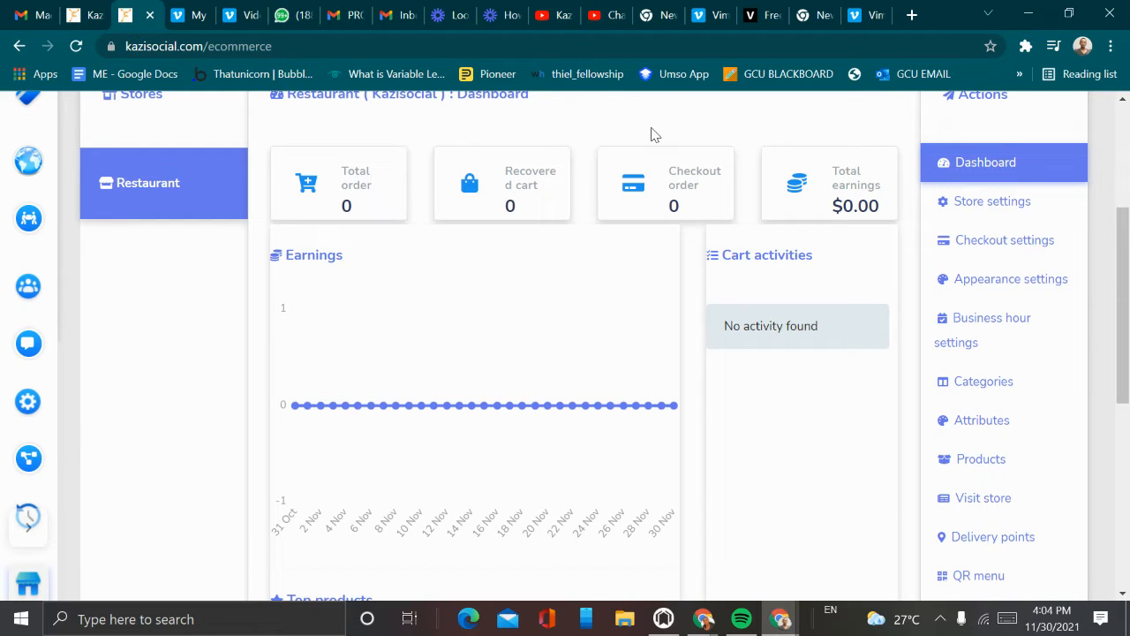
scroll(623, 247, "up", 1)
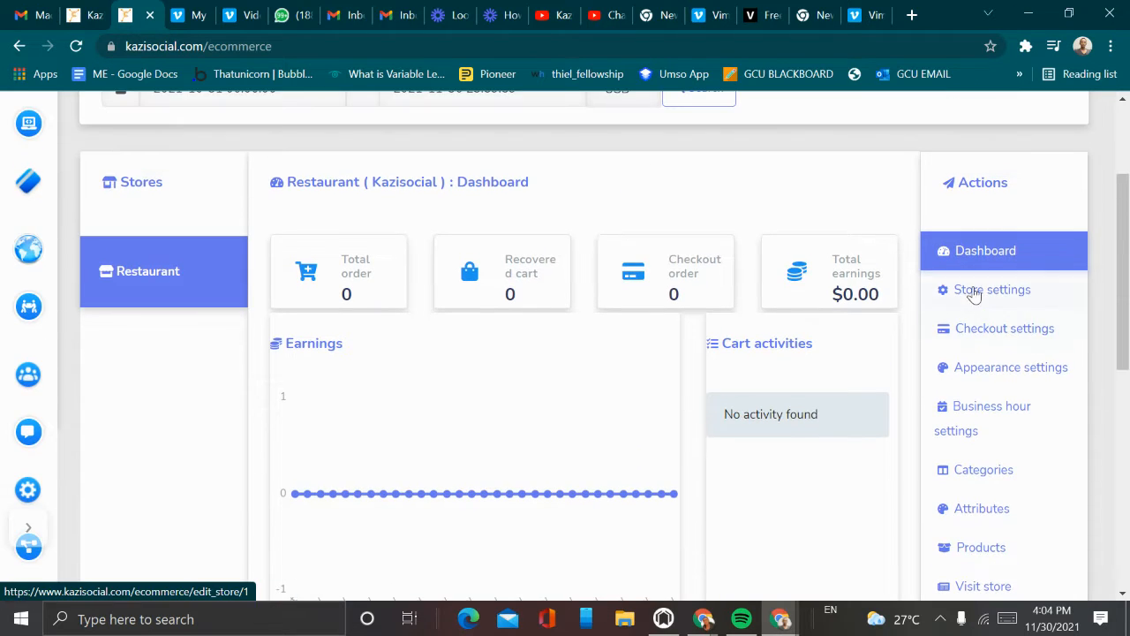
Open the Restaurant store's settings and review its contact, address, logo, favicon and status fields.
left_click(972, 292)
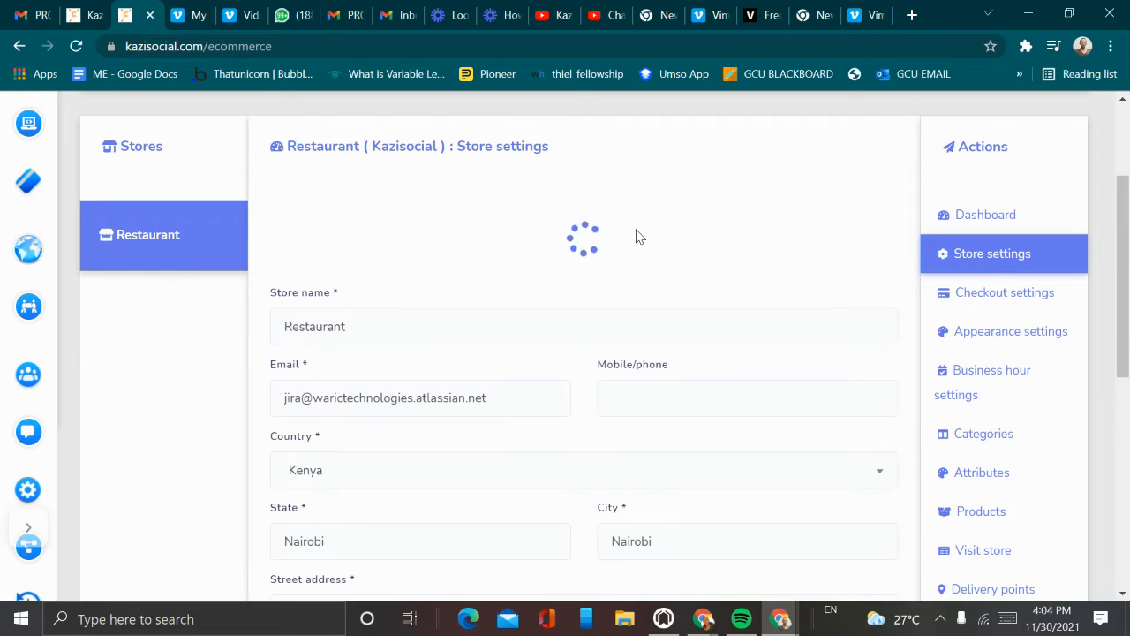
scroll(495, 221, "down", 5)
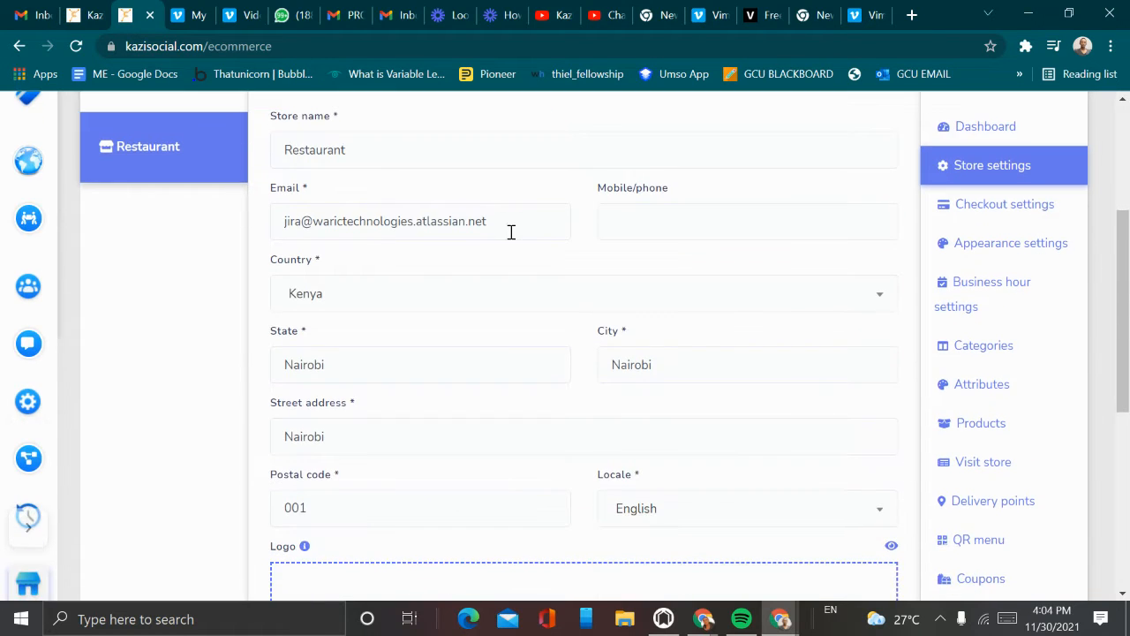
scroll(583, 287, "down", 2)
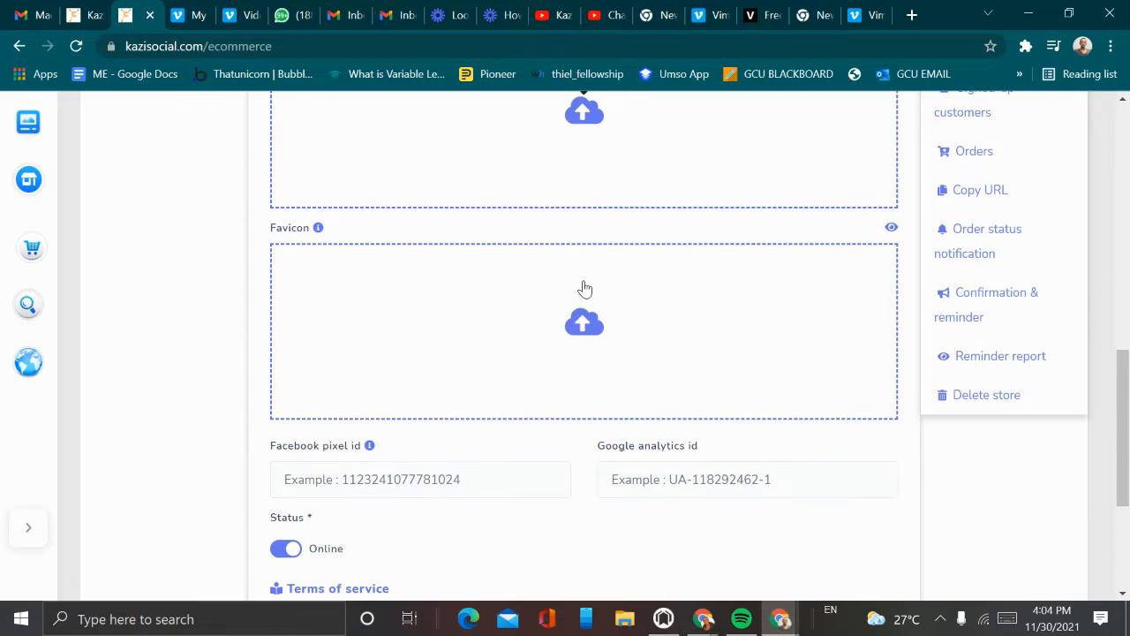
scroll(468, 301, "up", 7)
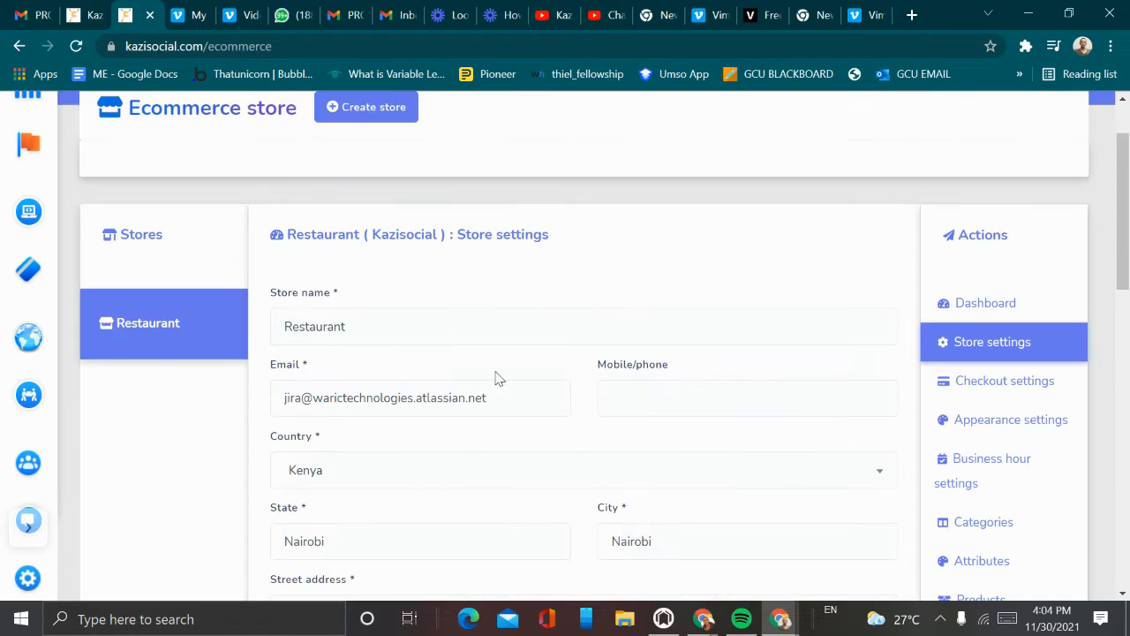
Examine the full store settings form again, from store name and address through tracking IDs, status, terms of service and refund policy.
scroll(466, 329, "down", 1)
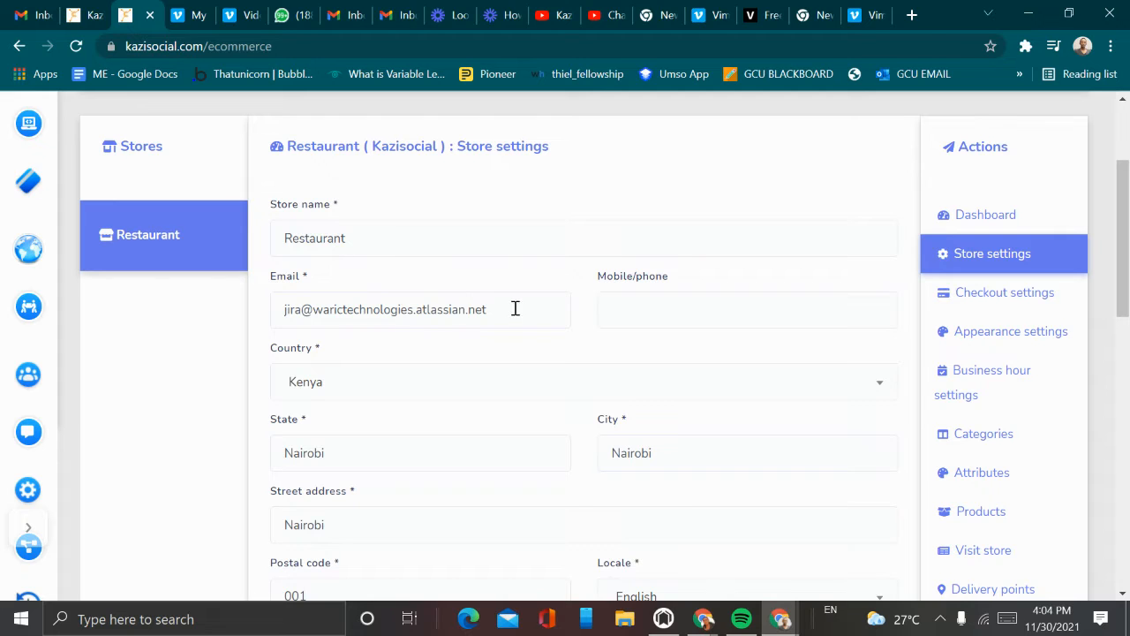
scroll(474, 292, "down", 1)
scroll(457, 366, "down", 1)
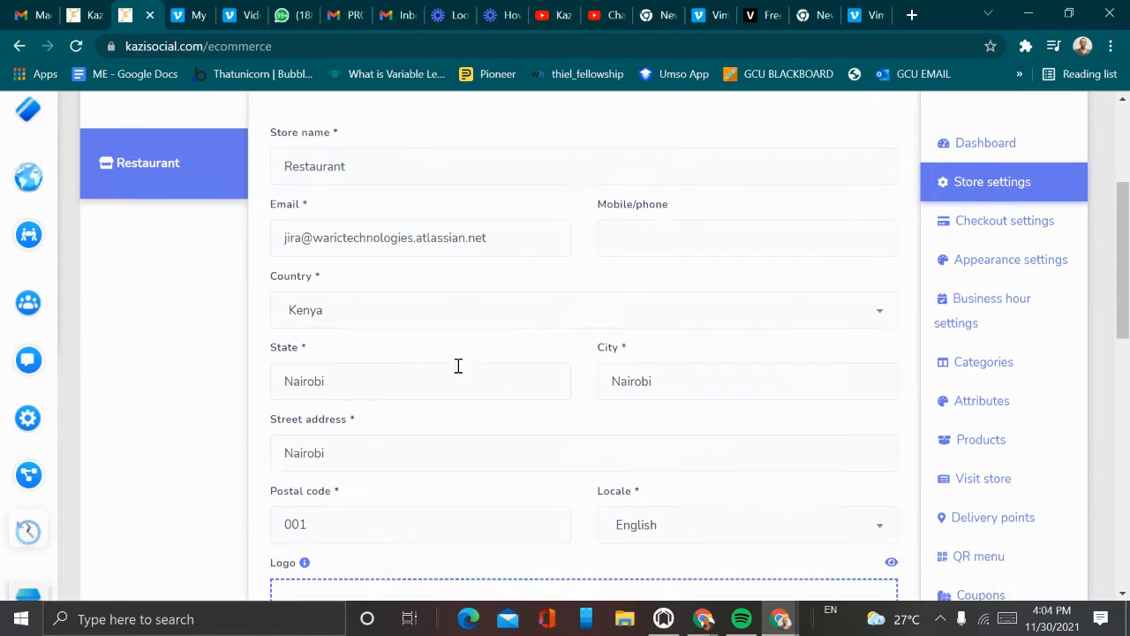
scroll(565, 324, "down", 2)
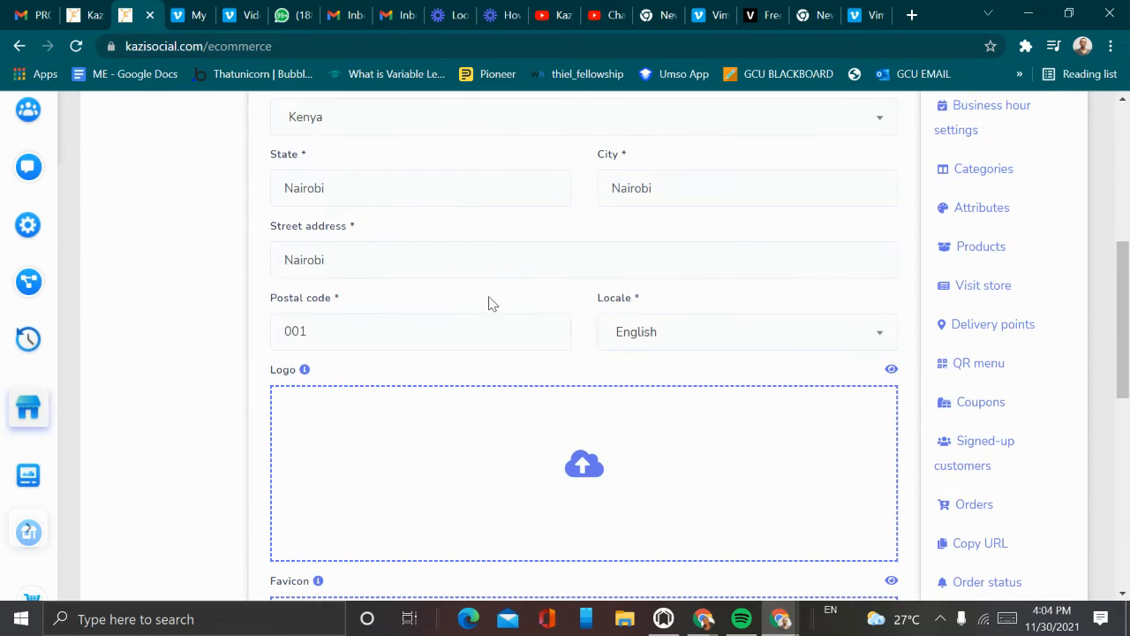
scroll(489, 290, "down", 5)
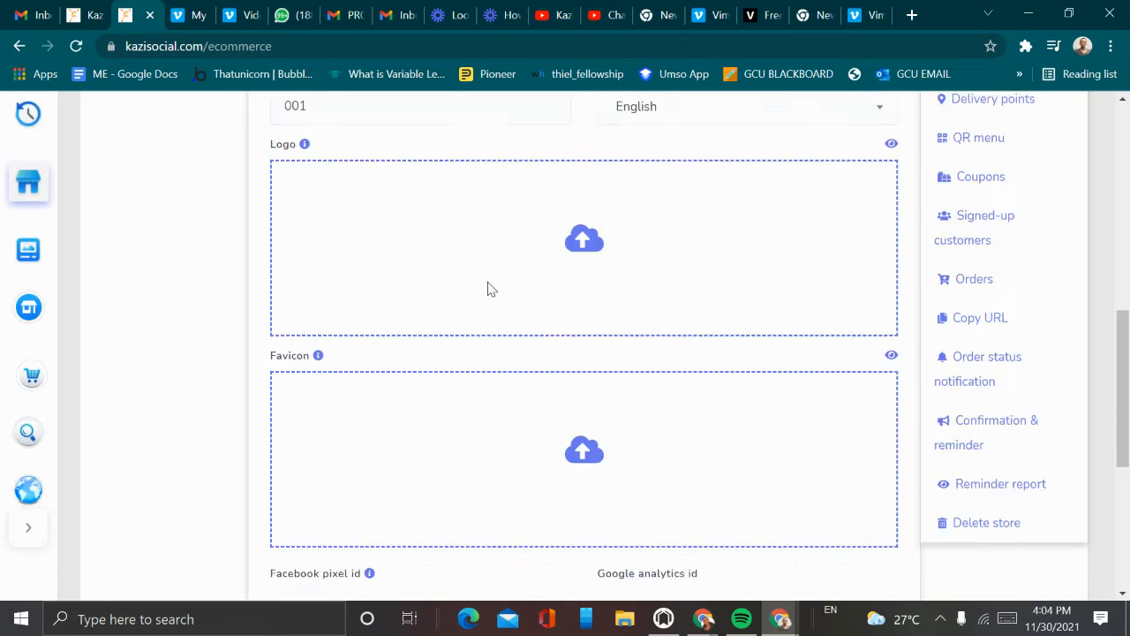
scroll(489, 289, "down", 2)
scroll(525, 283, "up", 10)
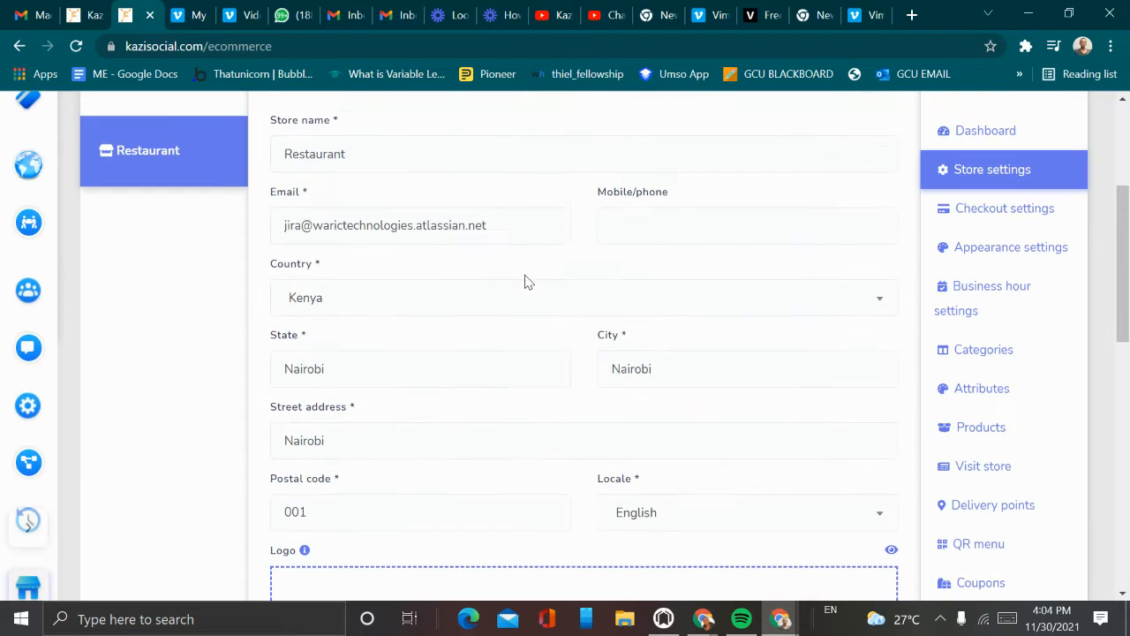
scroll(565, 289, "up", 3)
scroll(705, 339, "down", 1)
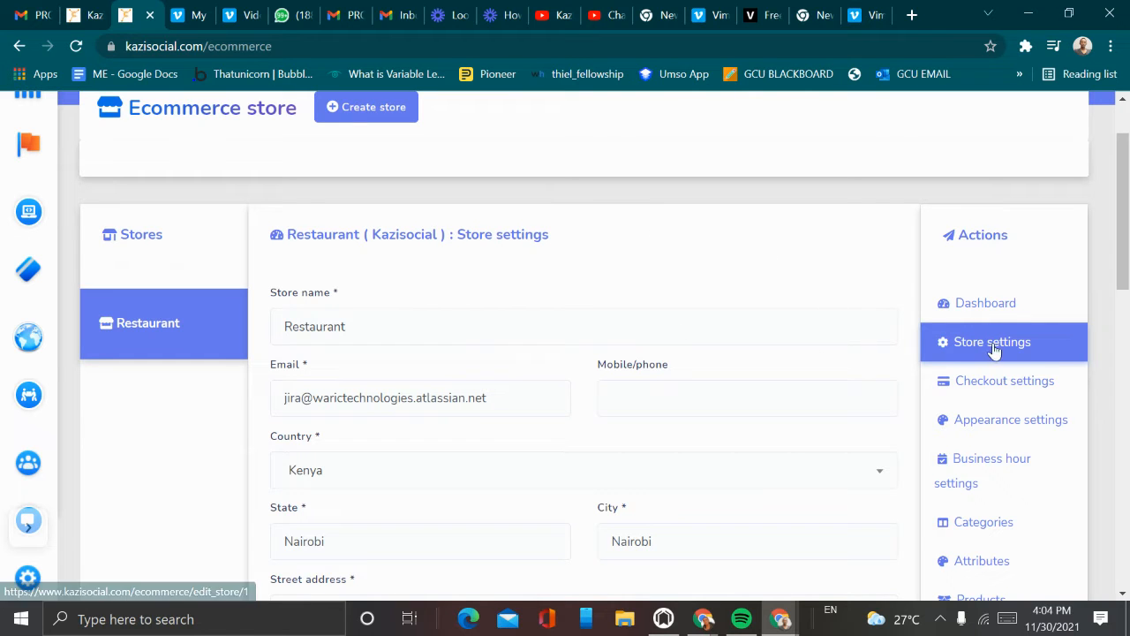
scroll(941, 329, "down", 2)
scroll(941, 328, "up", 2)
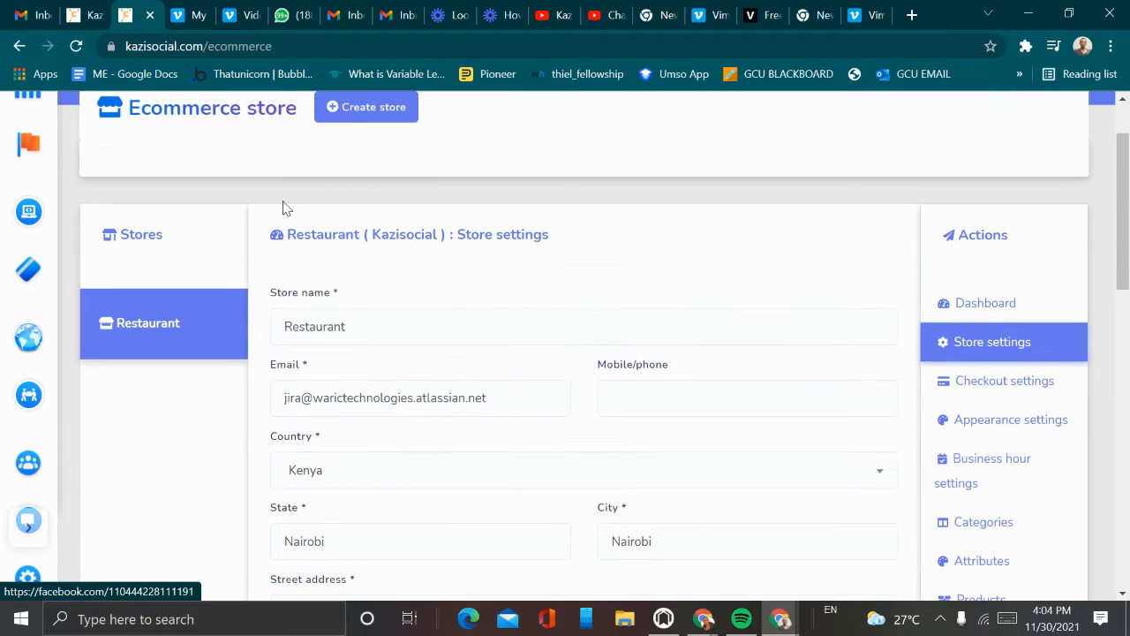
scroll(606, 367, "down", 15)
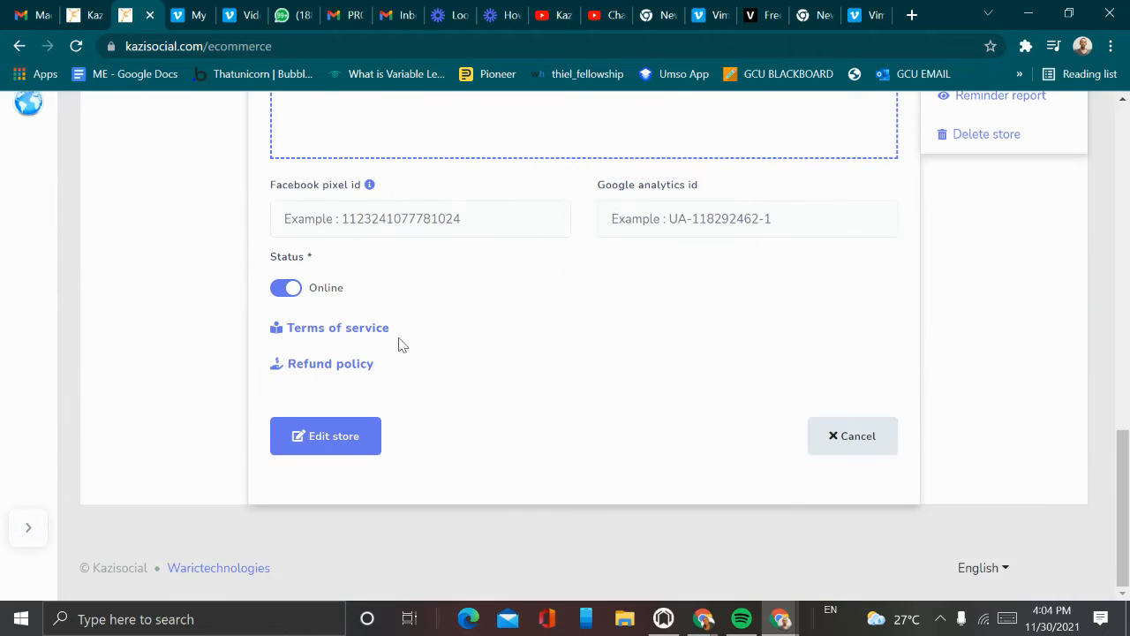
scroll(569, 390, "up", 15)
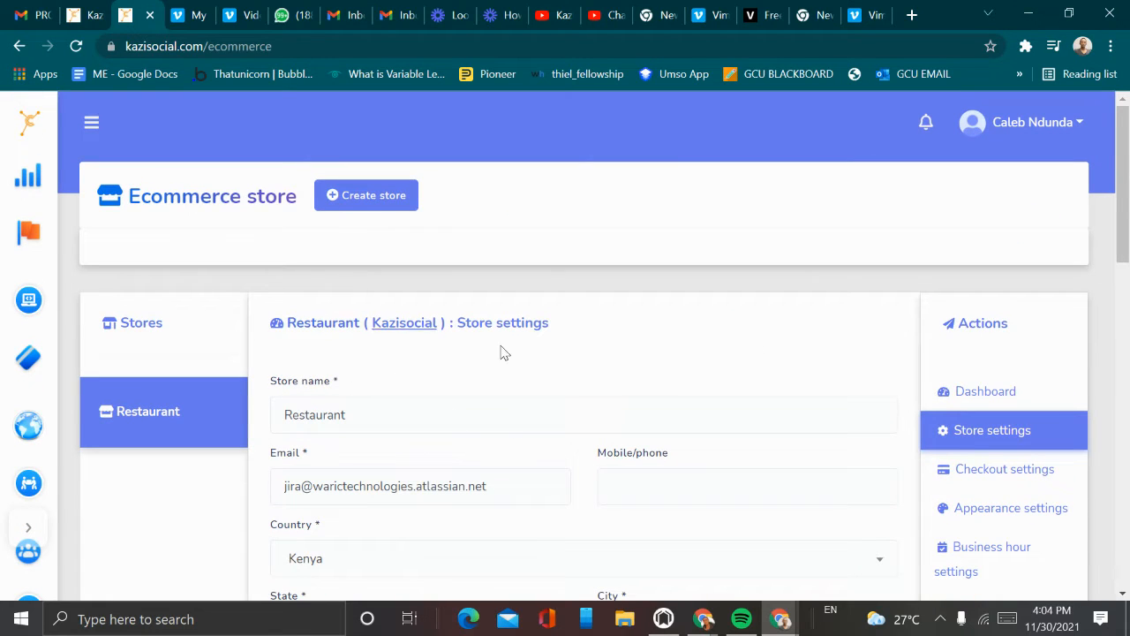
scroll(909, 353, "down", 2)
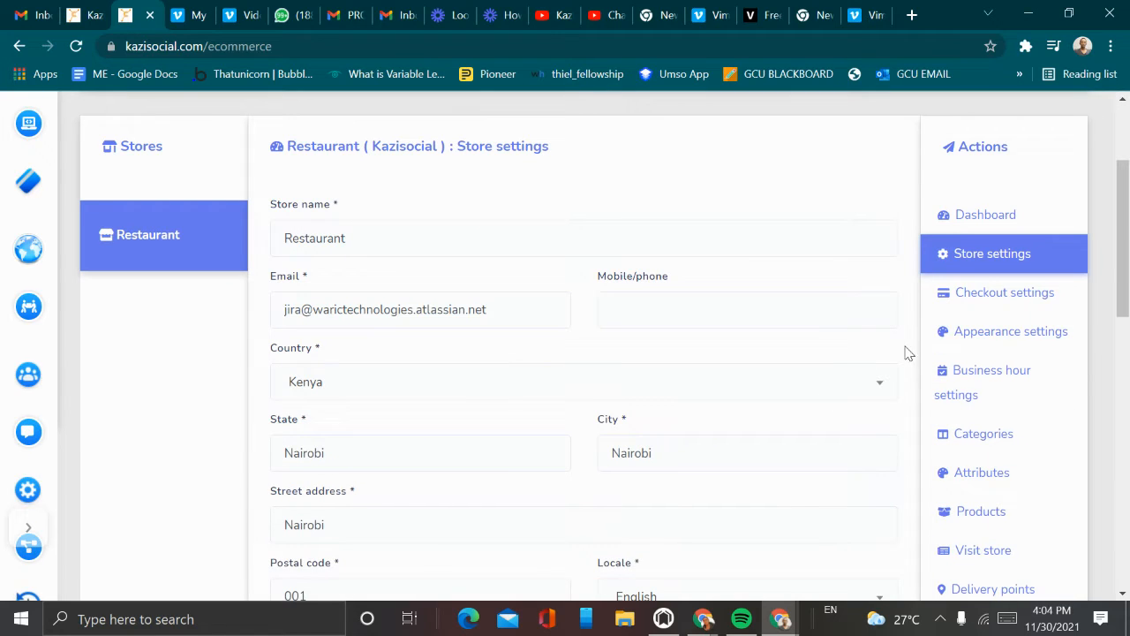
Open the Restaurant store's checkout settings and review the payment integration fields for PayPal, Stripe, Senangpay, Instamojo and the other gateways.
left_click(974, 299)
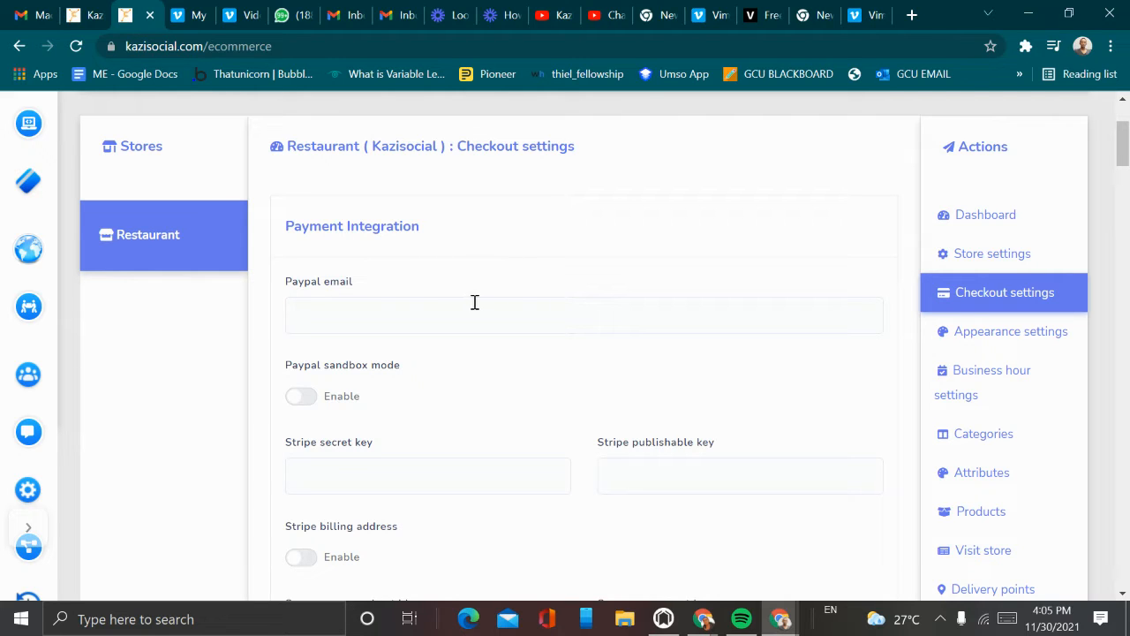
scroll(474, 302, "down", 6)
scroll(520, 288, "up", 5)
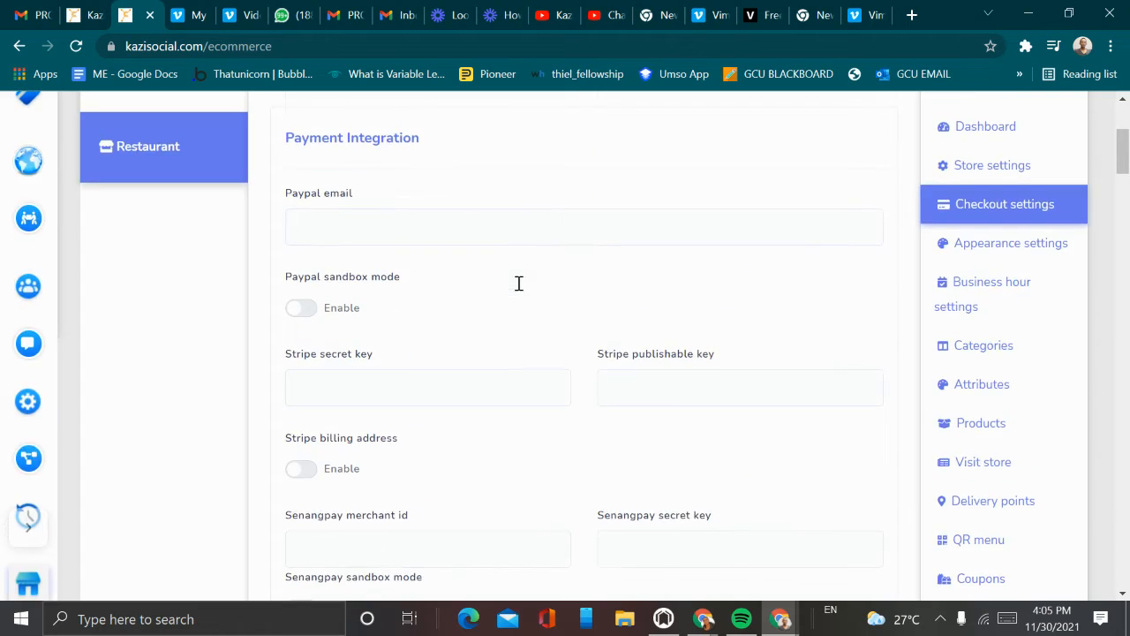
scroll(519, 283, "up", 3)
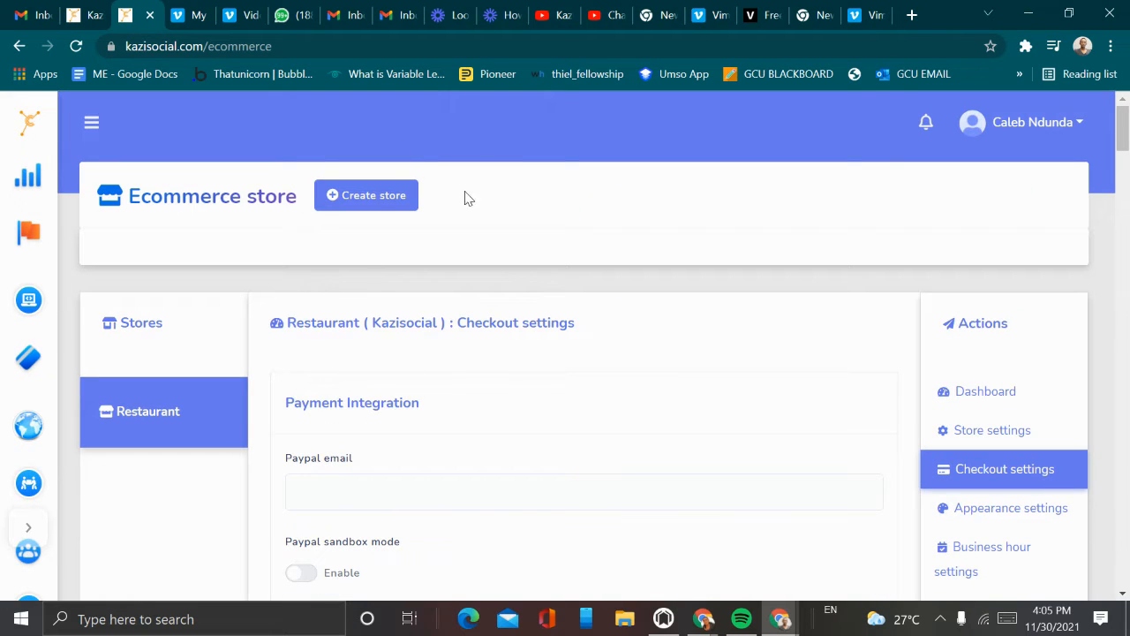
scroll(366, 377, "down", 1)
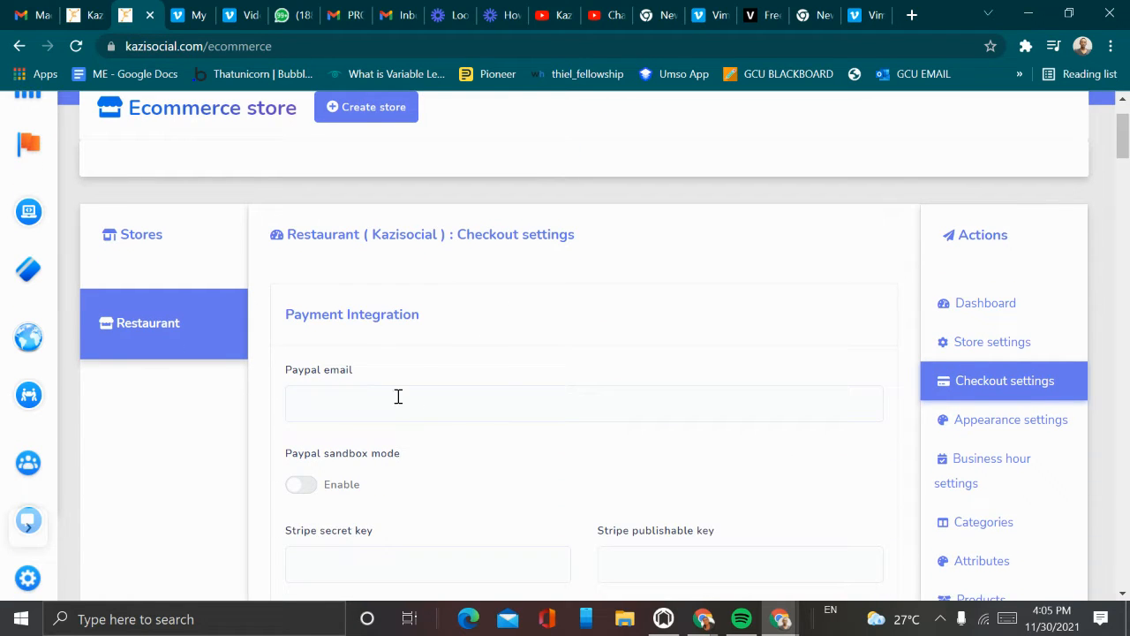
scroll(433, 416, "down", 1)
scroll(431, 389, "down", 1)
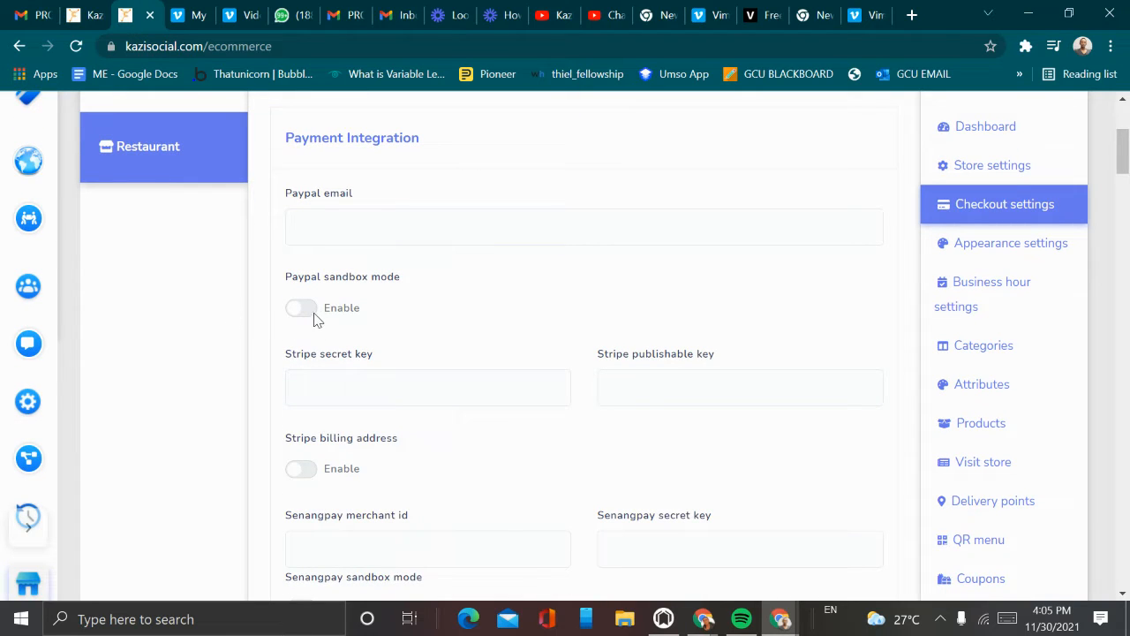
scroll(385, 398, "down", 1)
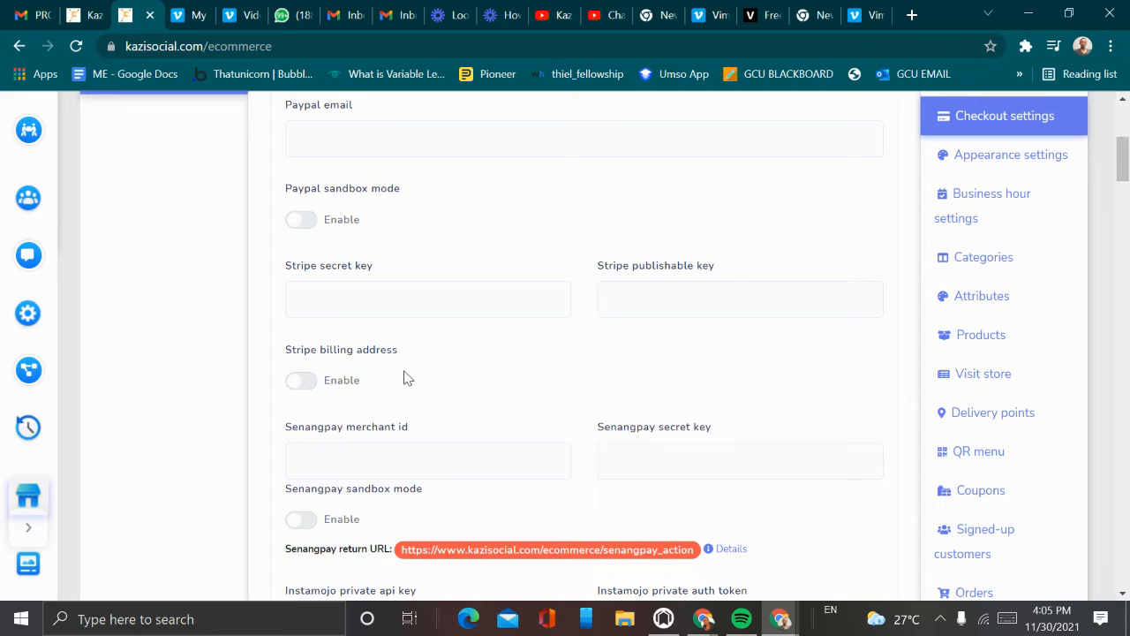
scroll(531, 375, "down", 2)
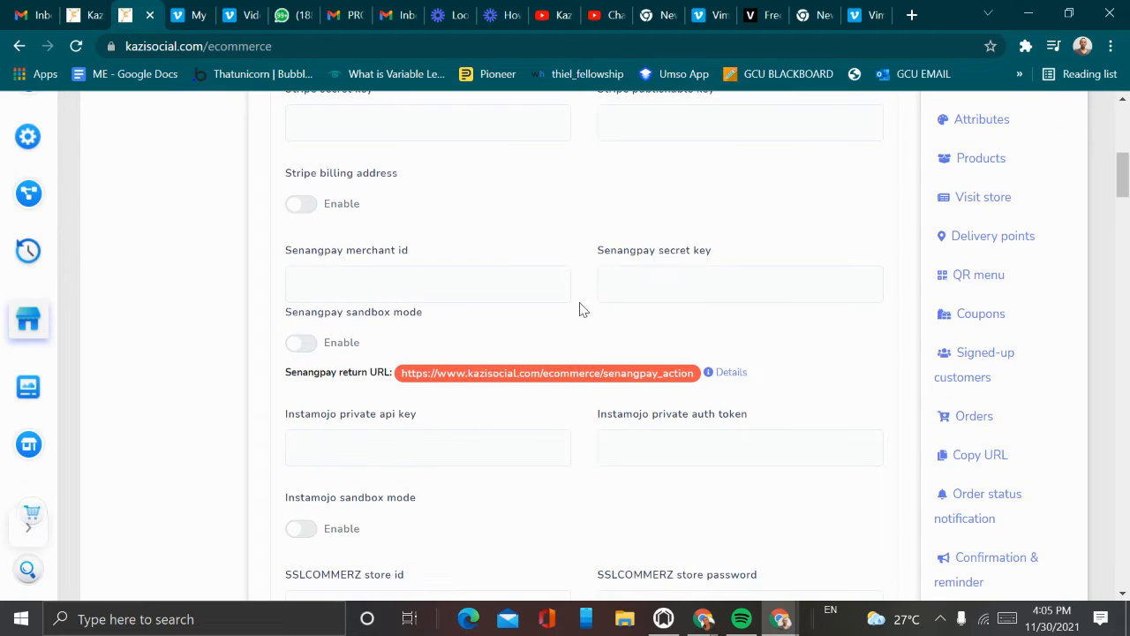
scroll(513, 359, "down", 9)
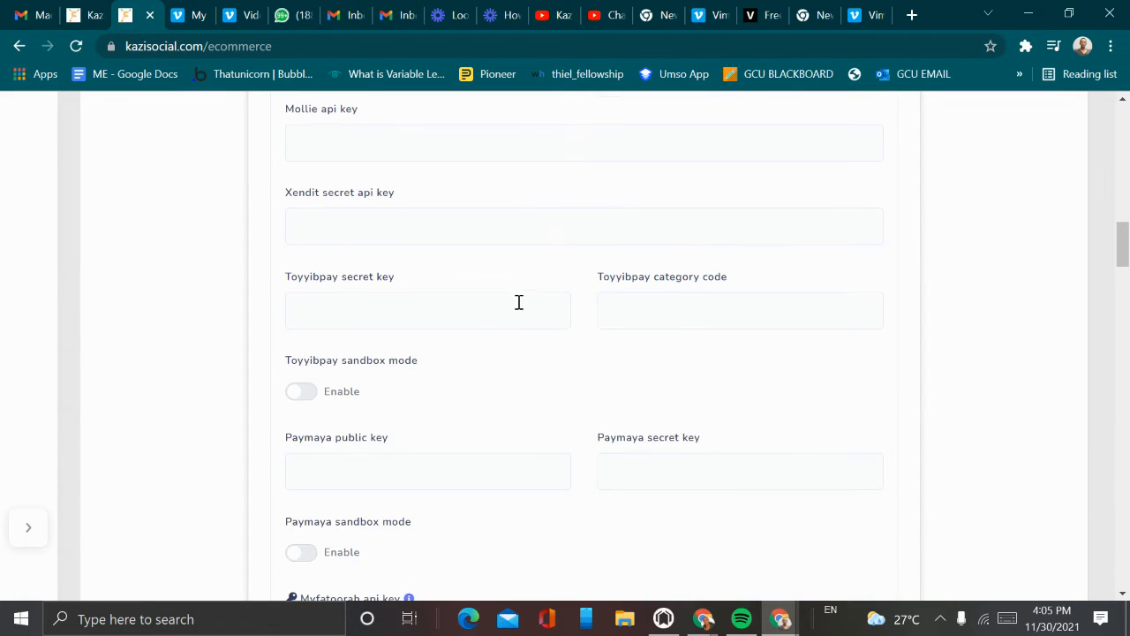
scroll(417, 340, "down", 6)
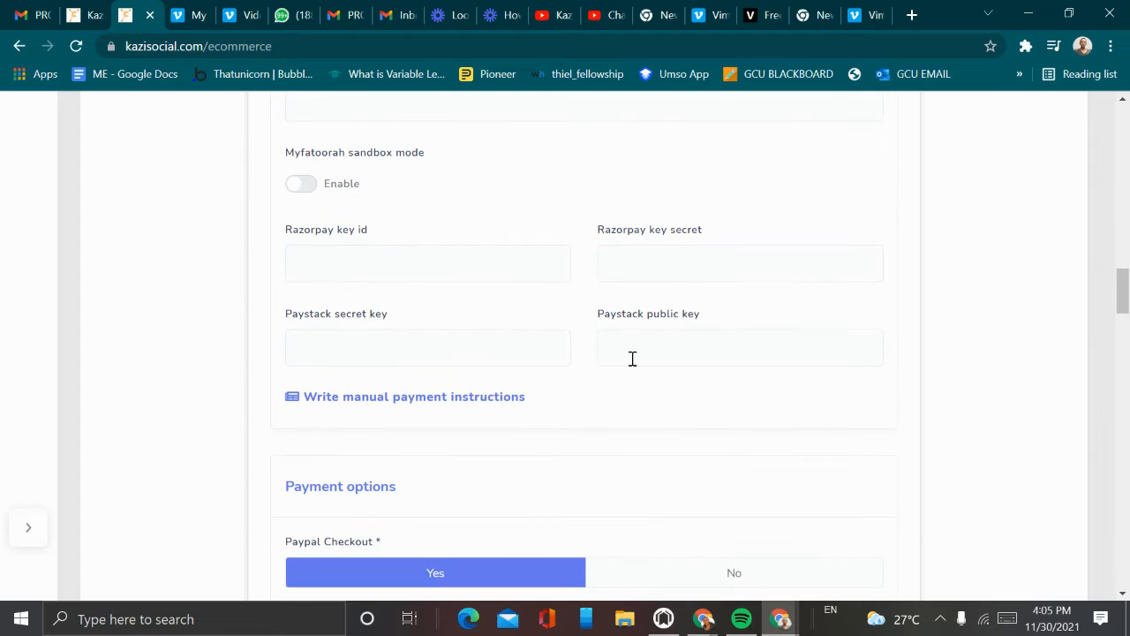
Try setting Stripe checkout to No in the payment options, and restore it to Yes.
scroll(530, 335, "down", 2)
scroll(461, 304, "down", 2)
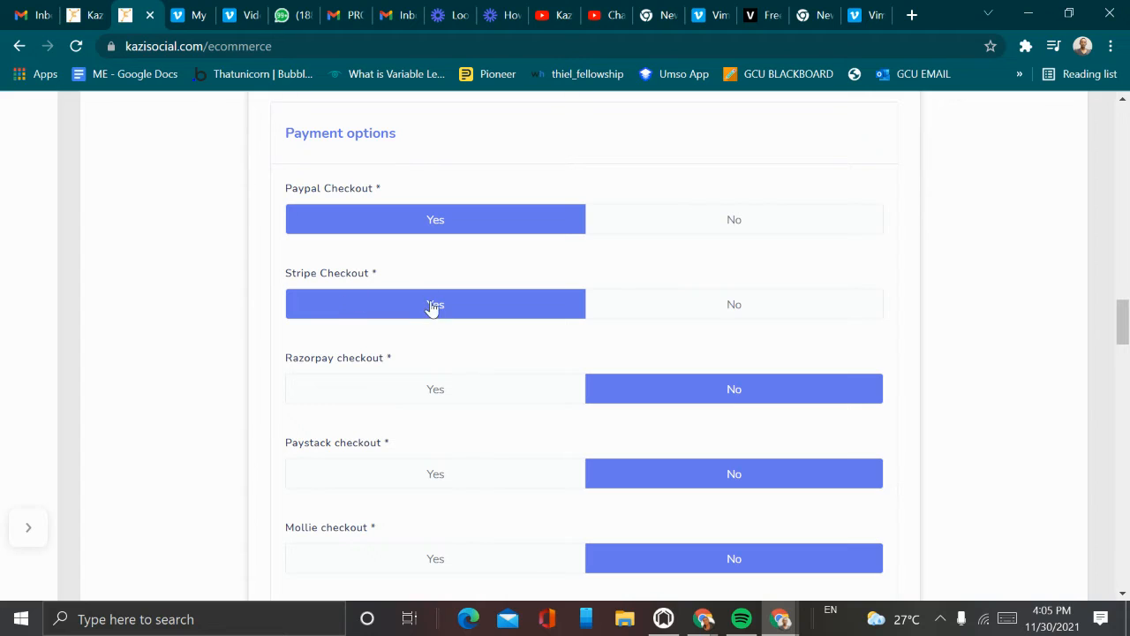
left_click(711, 307)
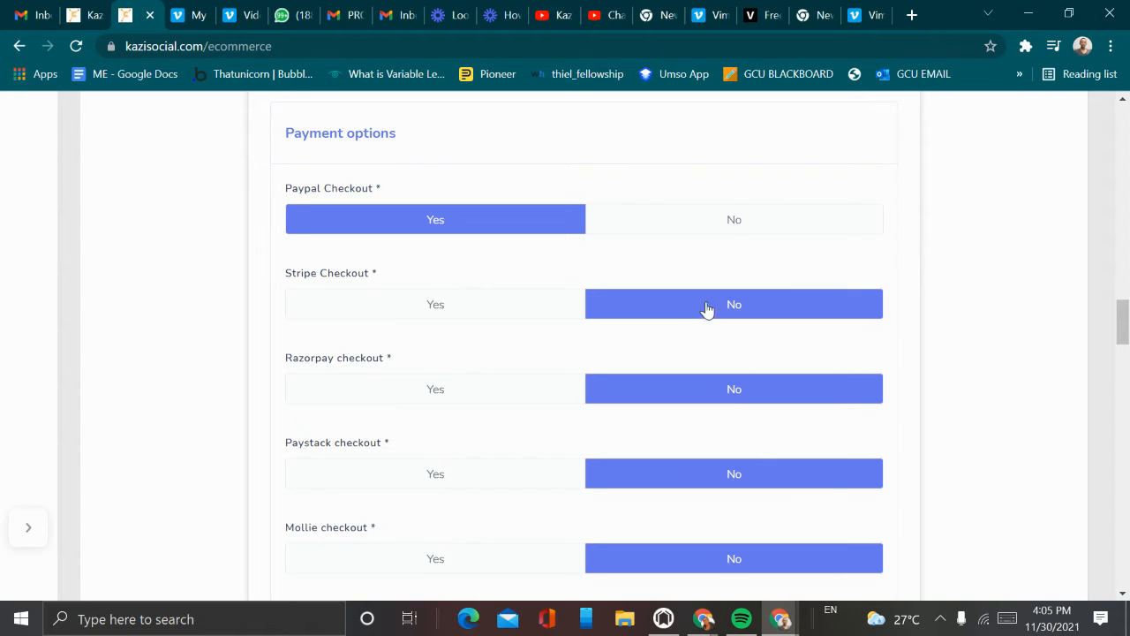
left_click(465, 303)
scroll(644, 258, "down", 3)
scroll(512, 303, "up", 3)
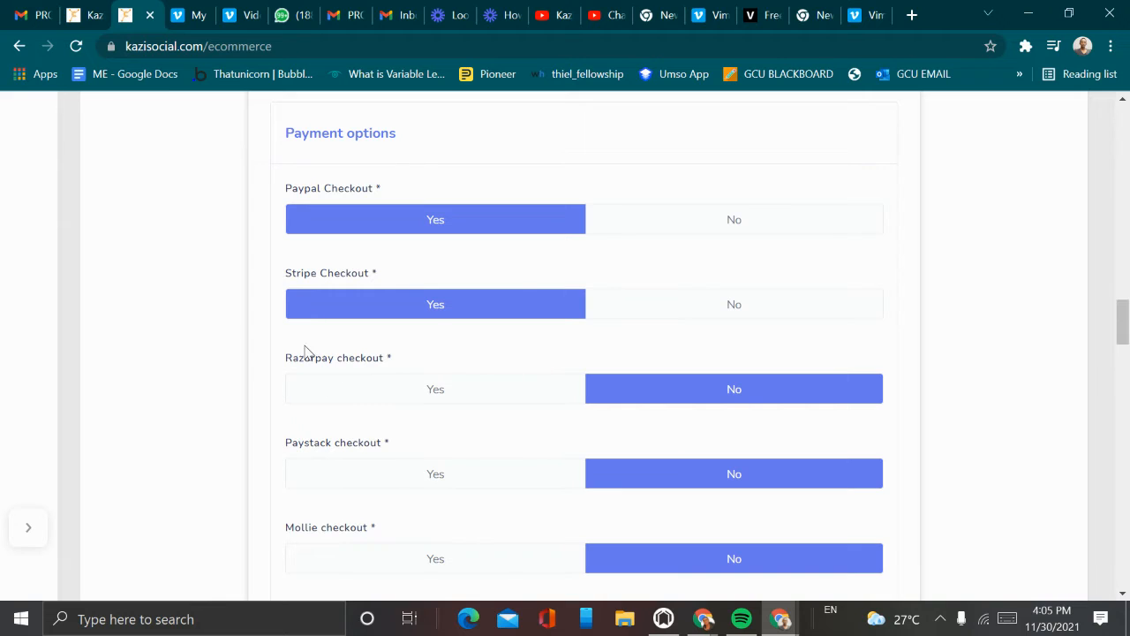
Look over the remaining payment options, from Razorpay and Paystack checkout down to the currency and formatting section.
scroll(305, 352, "down", 2)
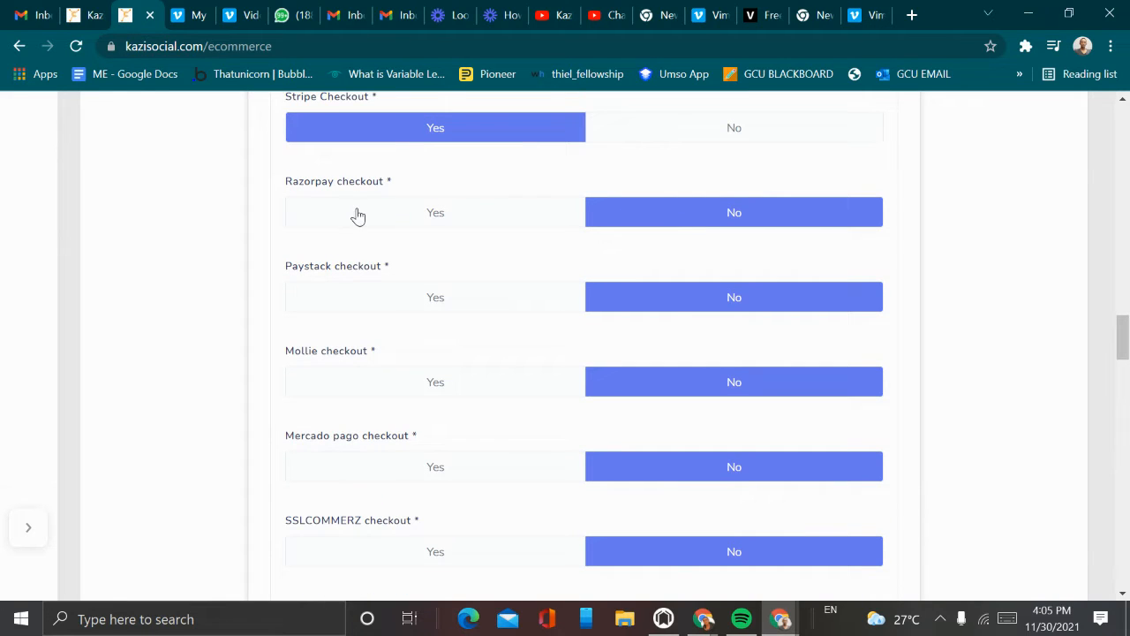
scroll(379, 303, "down", 5)
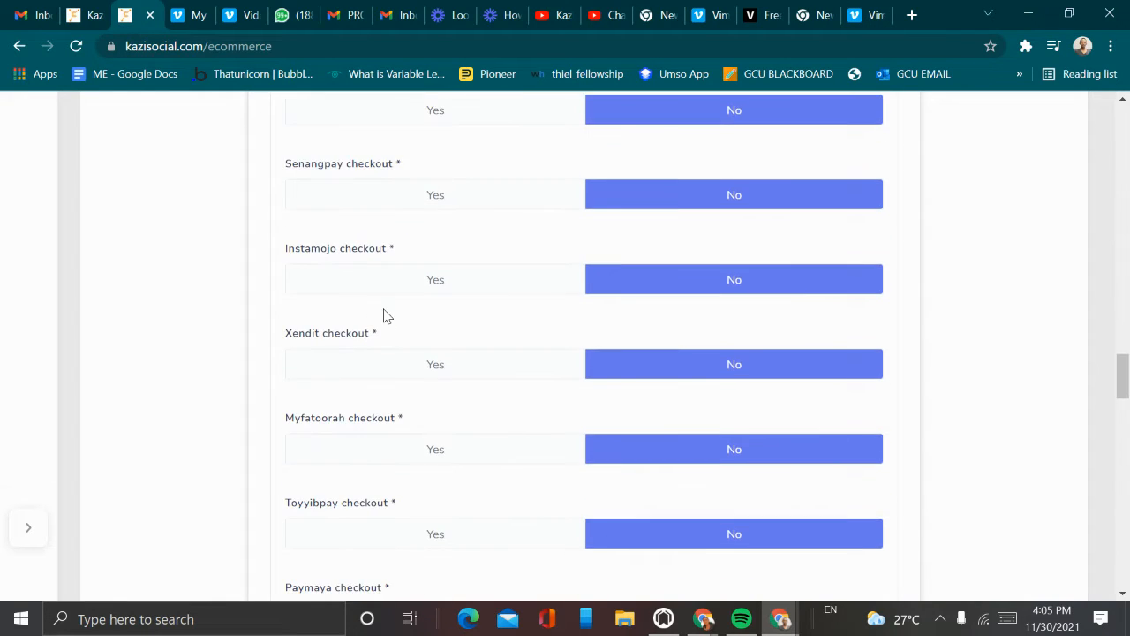
scroll(386, 316, "down", 8)
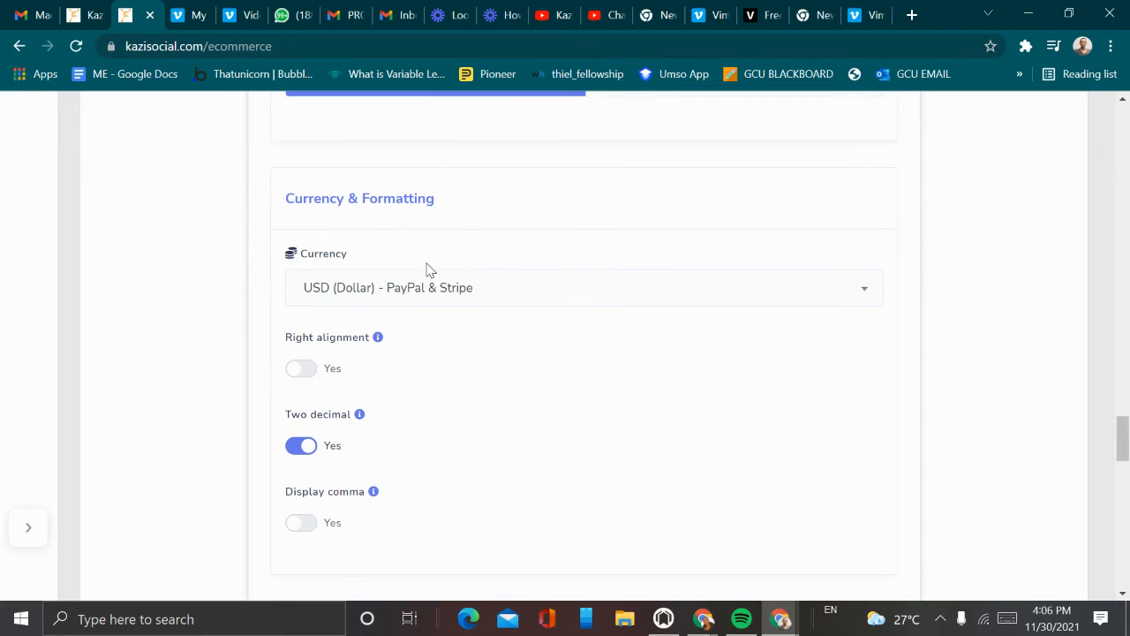
Browse the store's available currencies and close the list with USD (Dollar) - PayPal & Stripe kept.
left_click(386, 299)
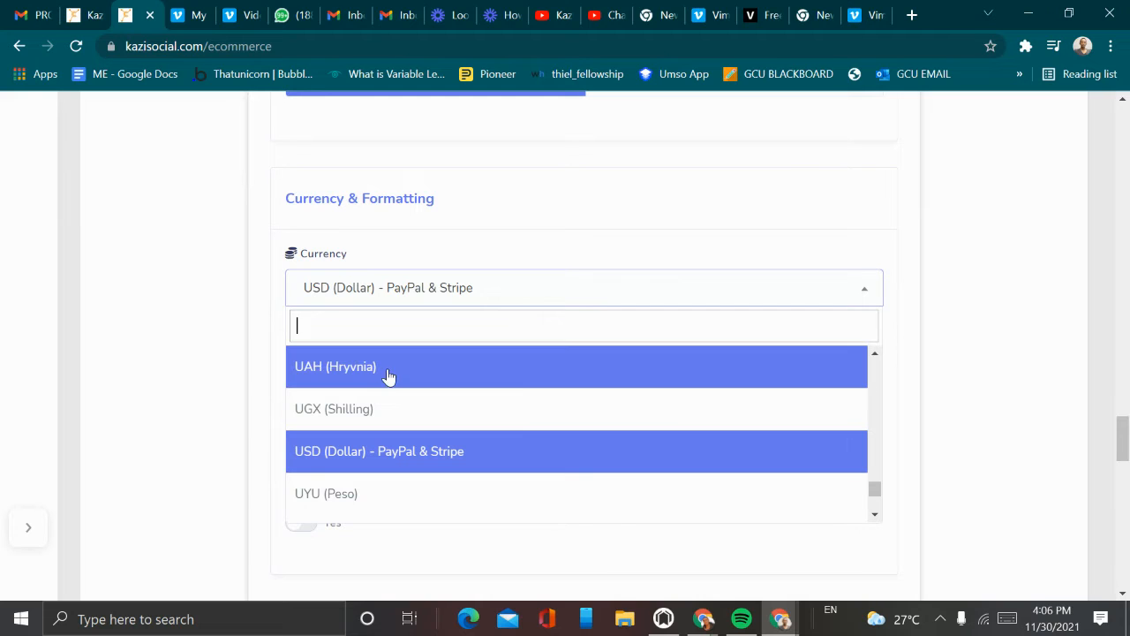
scroll(353, 389, "down", 3)
scroll(194, 340, "down", 3)
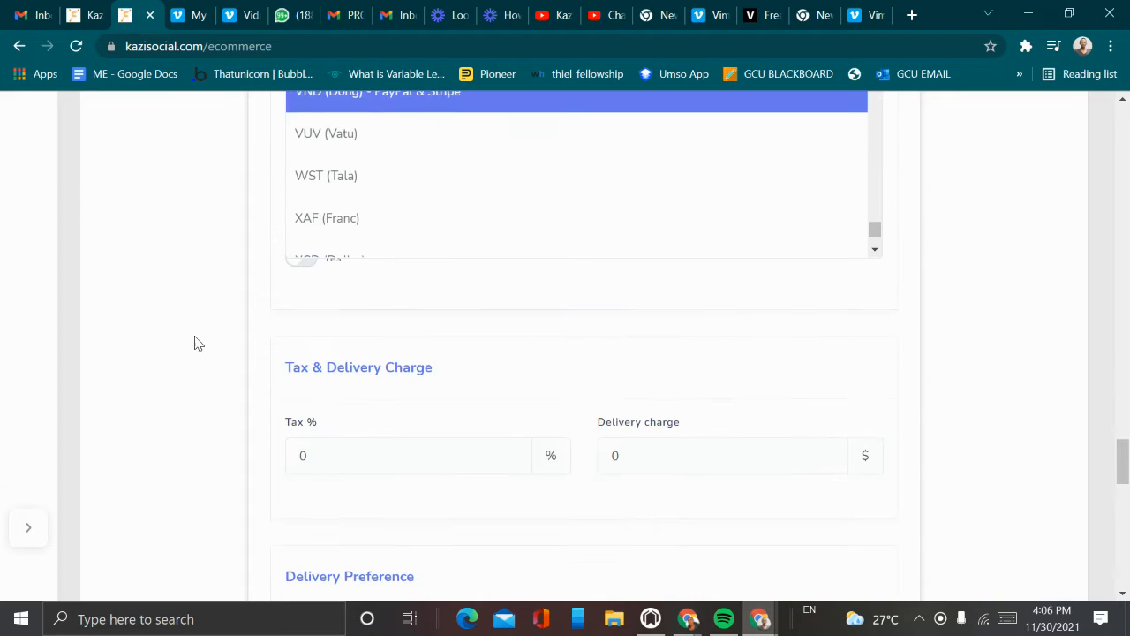
scroll(223, 307, "up", 1)
scroll(217, 308, "up", 2)
scroll(323, 376, "up", 2)
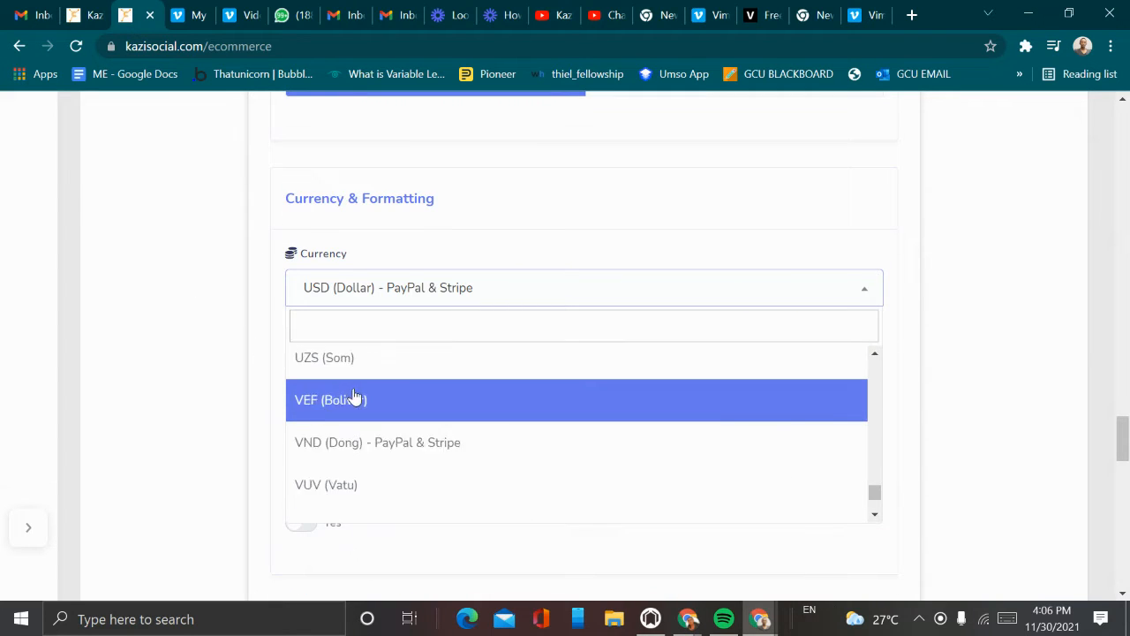
left_click(375, 375)
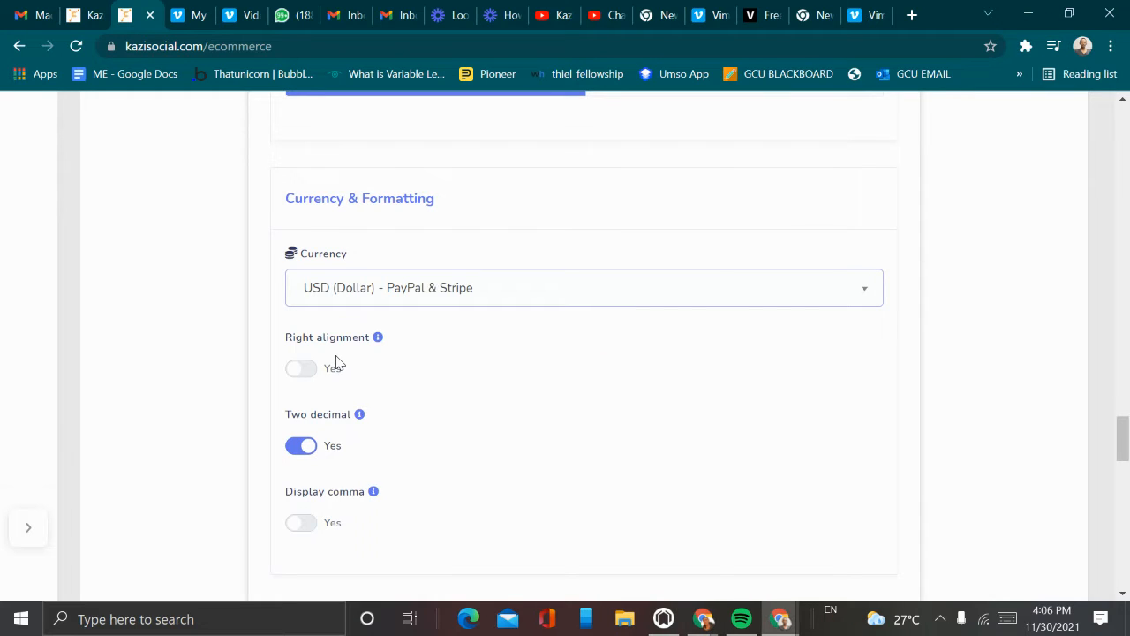
Review the currency formatting, tax and delivery charge, and delivery preference settings, including store pickup, home delivery, preparation time and scheduled orders.
scroll(415, 341, "down", 1)
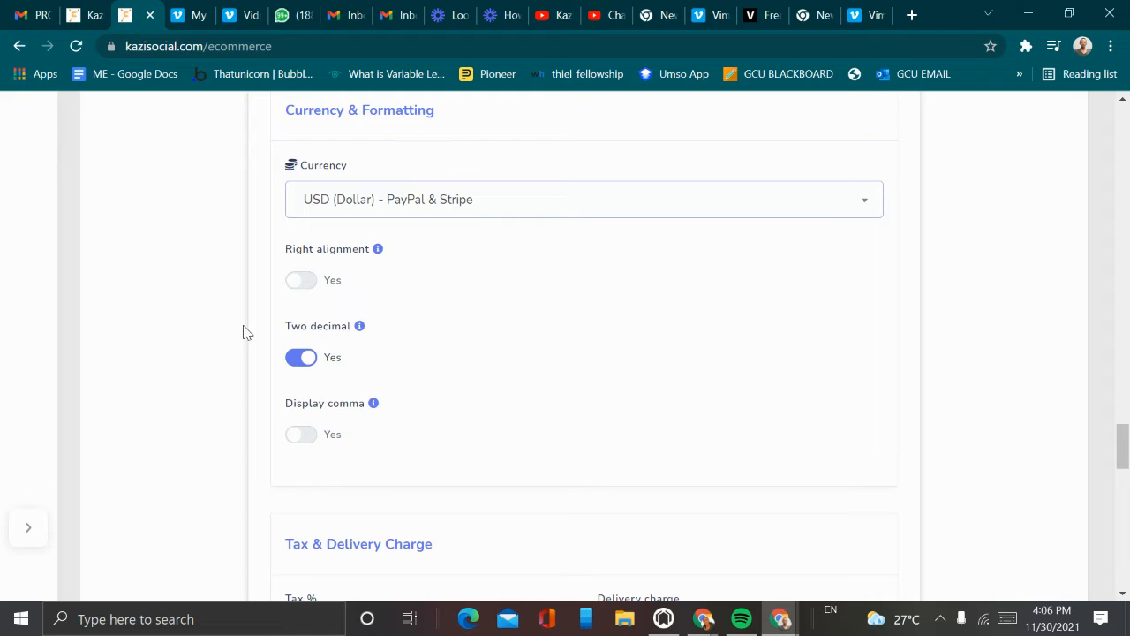
scroll(339, 376, "down", 2)
scroll(357, 404, "up", 1)
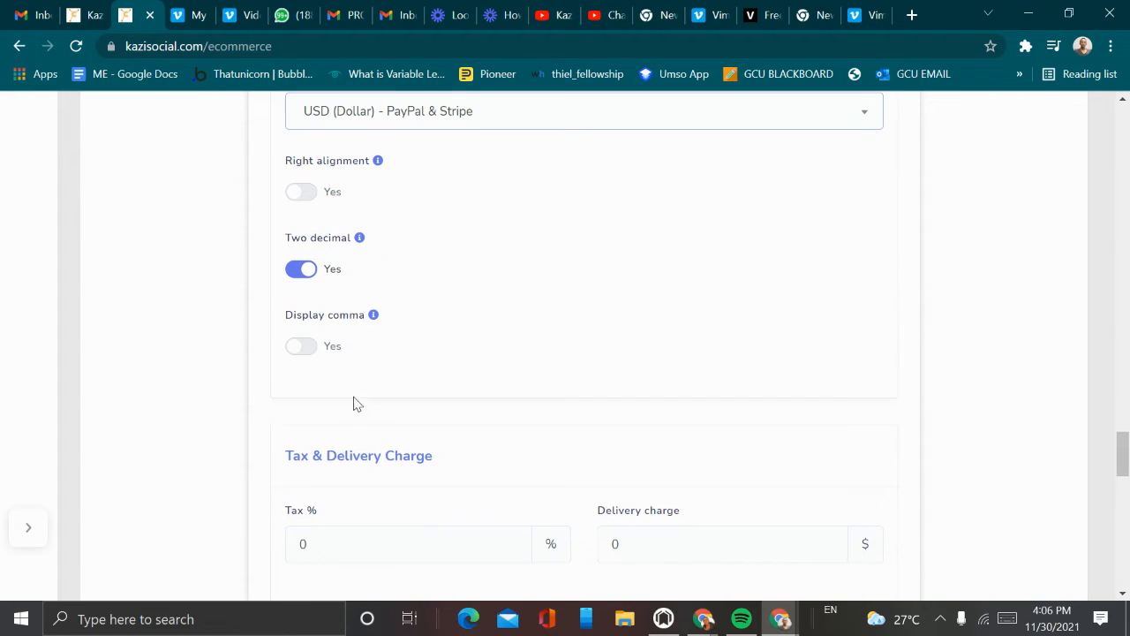
scroll(408, 415, "down", 3)
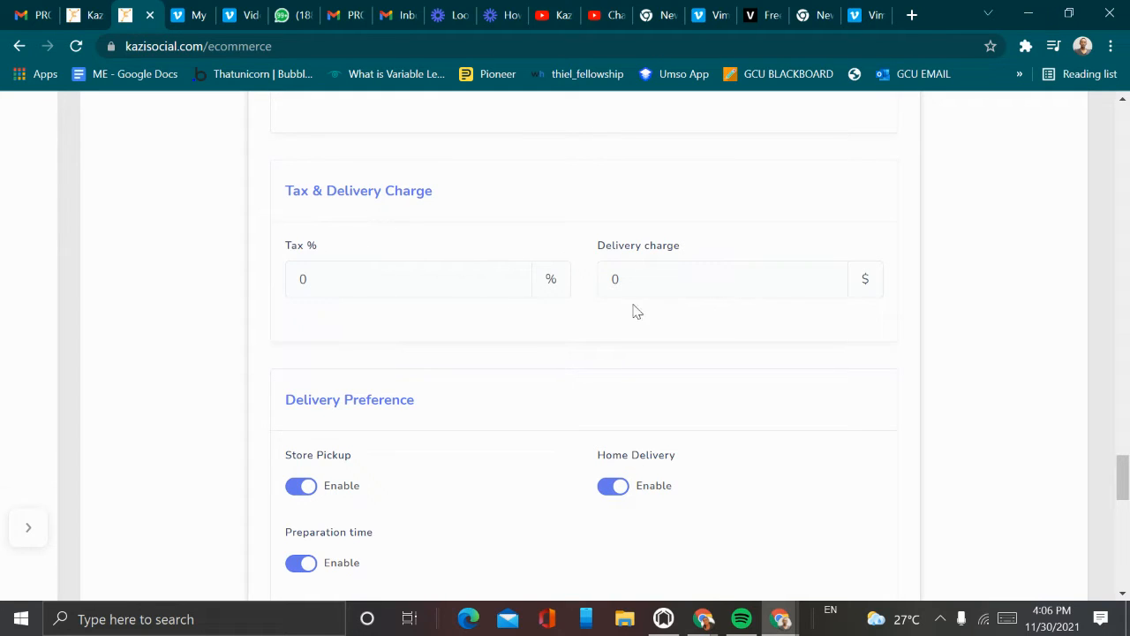
left_click(695, 270)
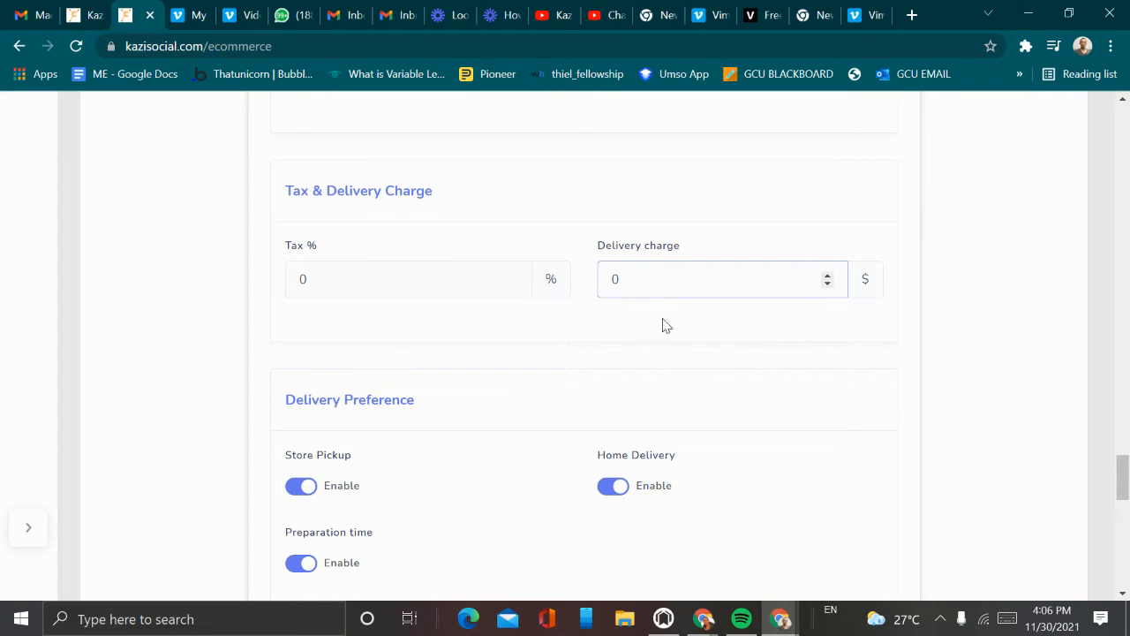
scroll(540, 369, "down", 4)
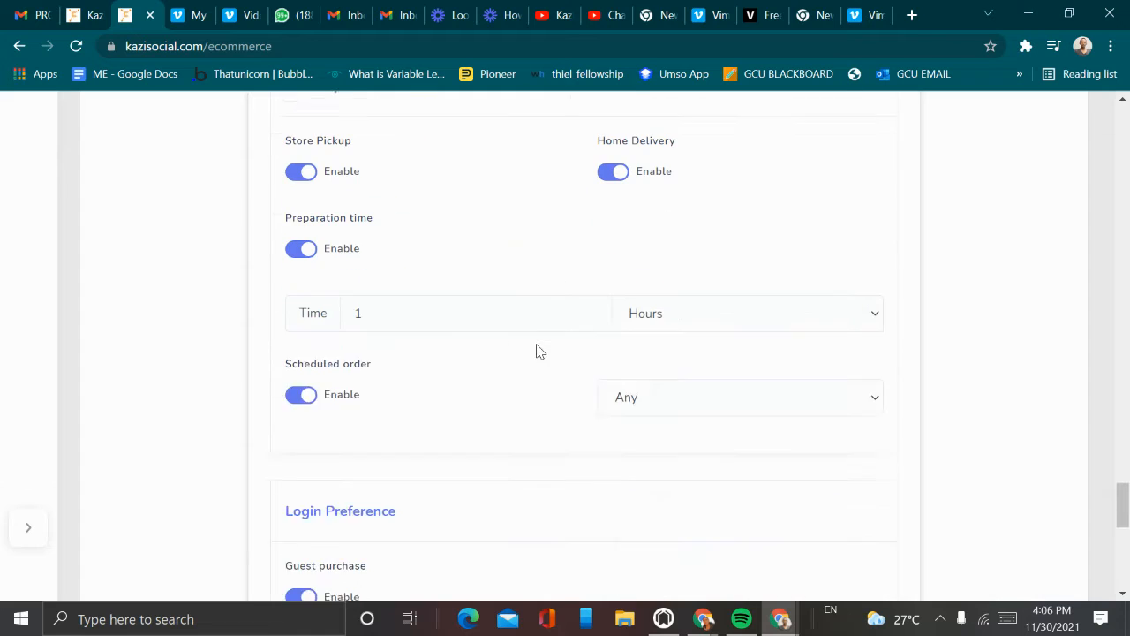
scroll(340, 285, "up", 1)
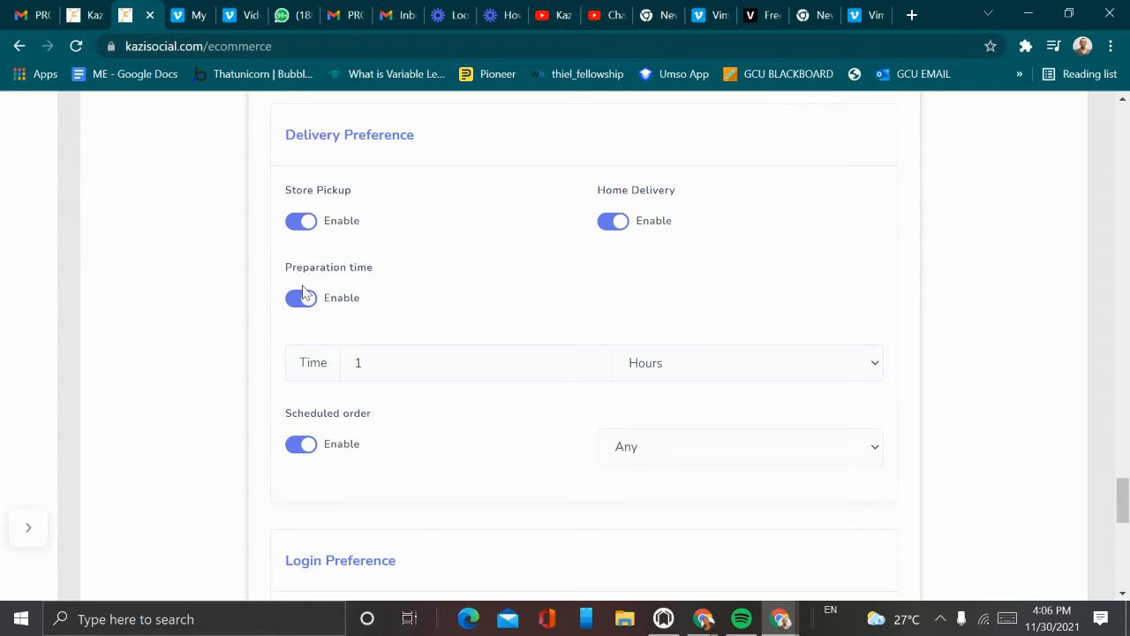
Review the remaining checkout settings: preparation time, scheduled orders, guest purchase and the address preference switches.
scroll(446, 309, "down", 1)
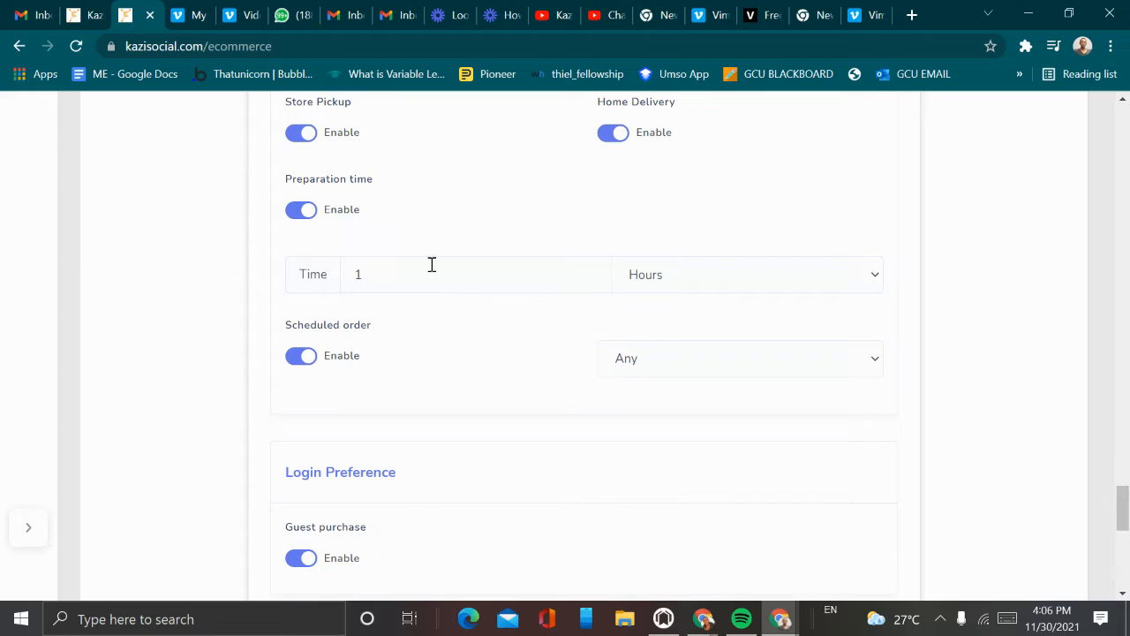
scroll(509, 362, "down", 5)
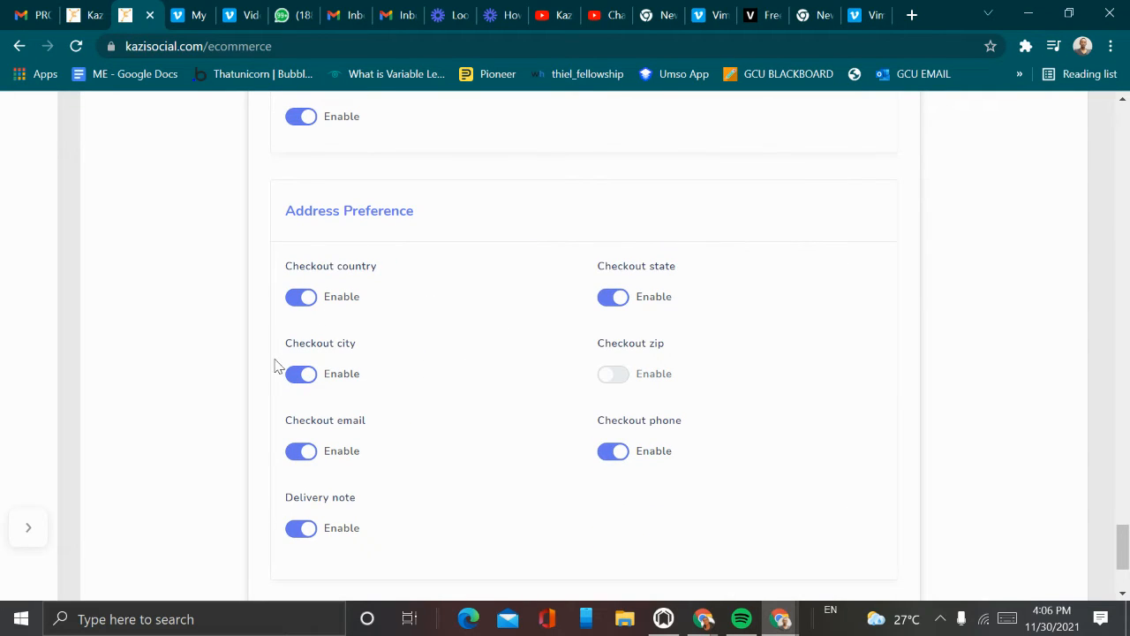
scroll(449, 290, "down", 2)
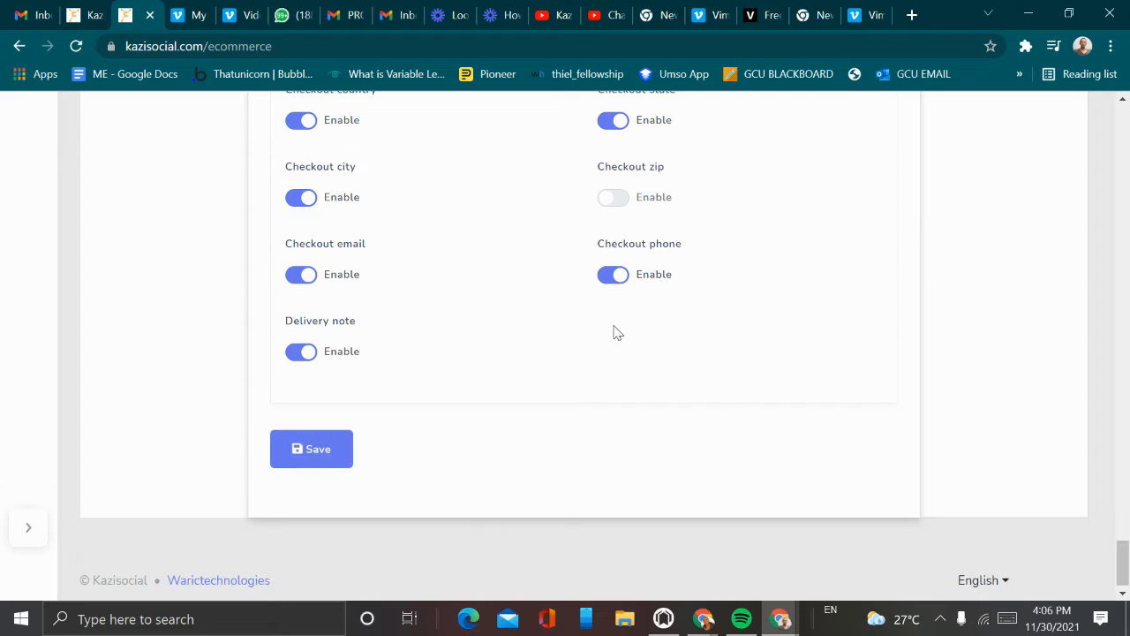
scroll(644, 302, "up", 1)
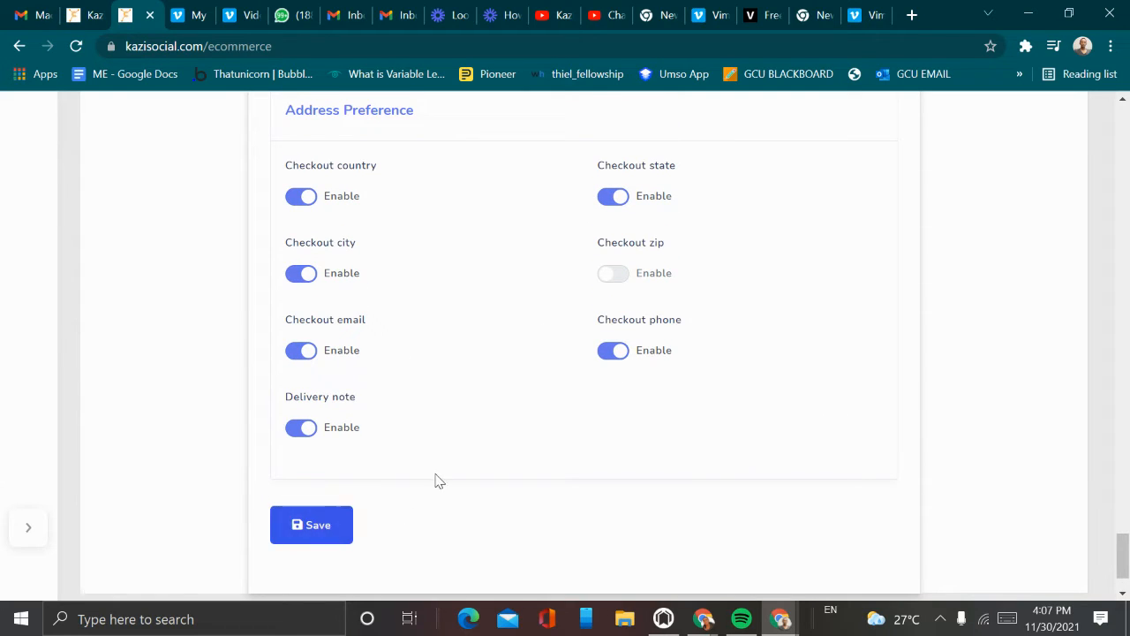
Open the Restaurant store's appearance settings.
scroll(359, 430, "up", 2)
scroll(359, 430, "up", 20)
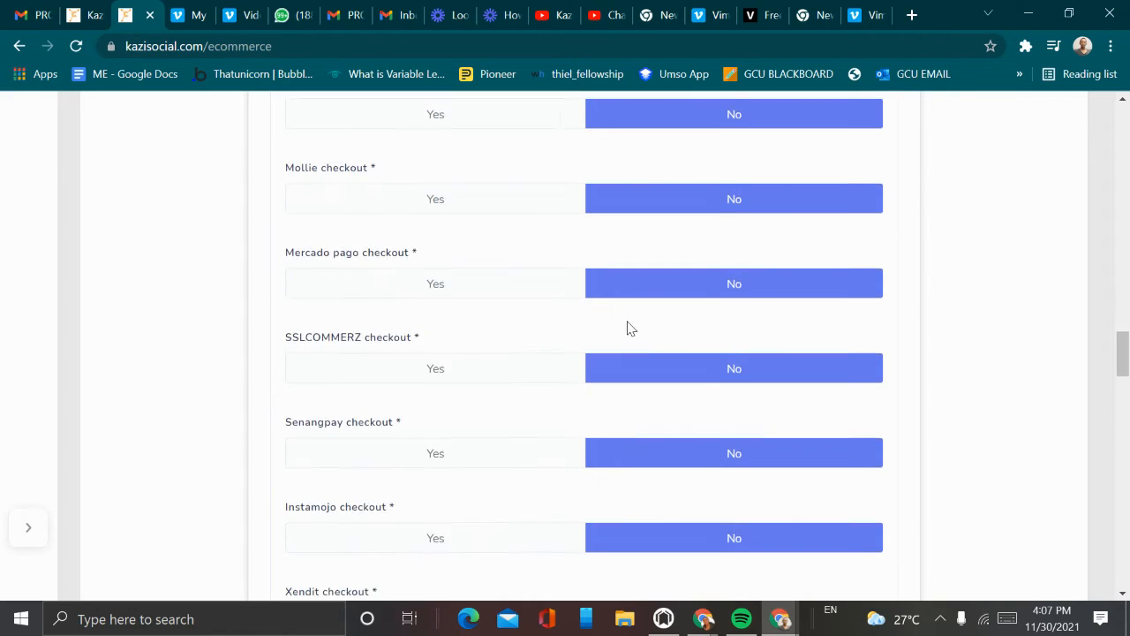
scroll(668, 282, "up", 15)
scroll(730, 291, "down", 2)
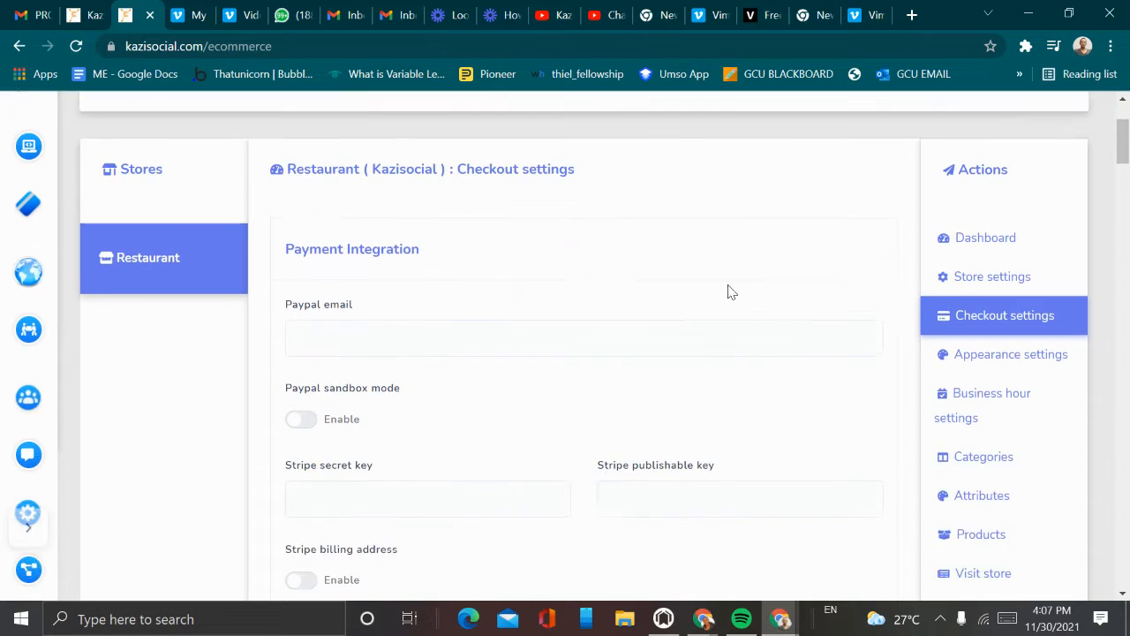
scroll(540, 346, "up", 2)
scroll(644, 328, "down", 2)
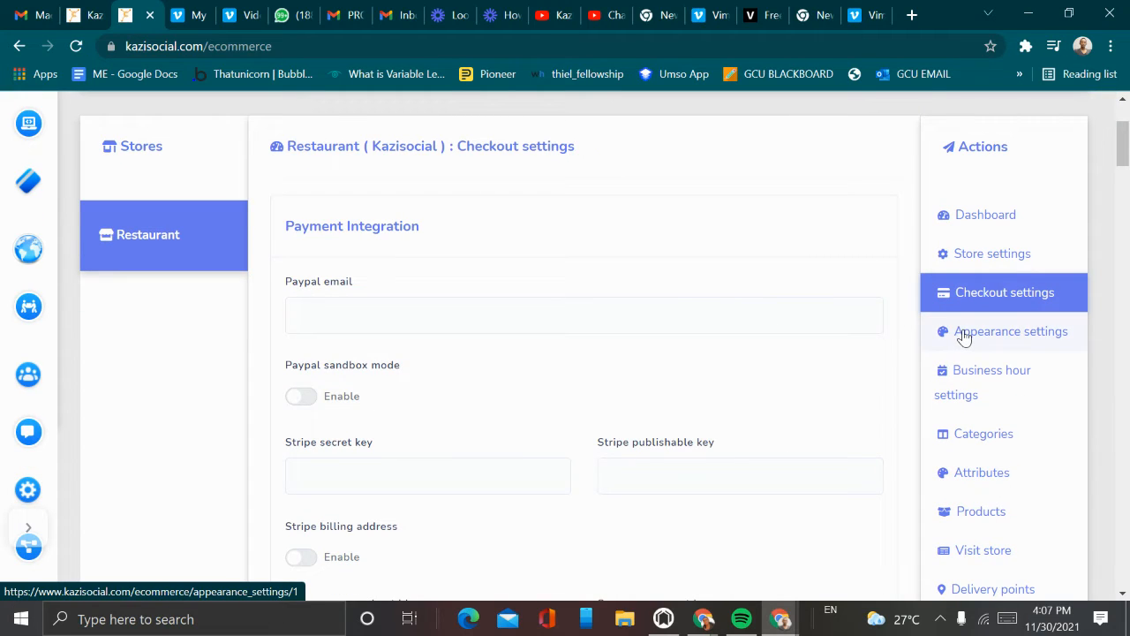
left_click(965, 337)
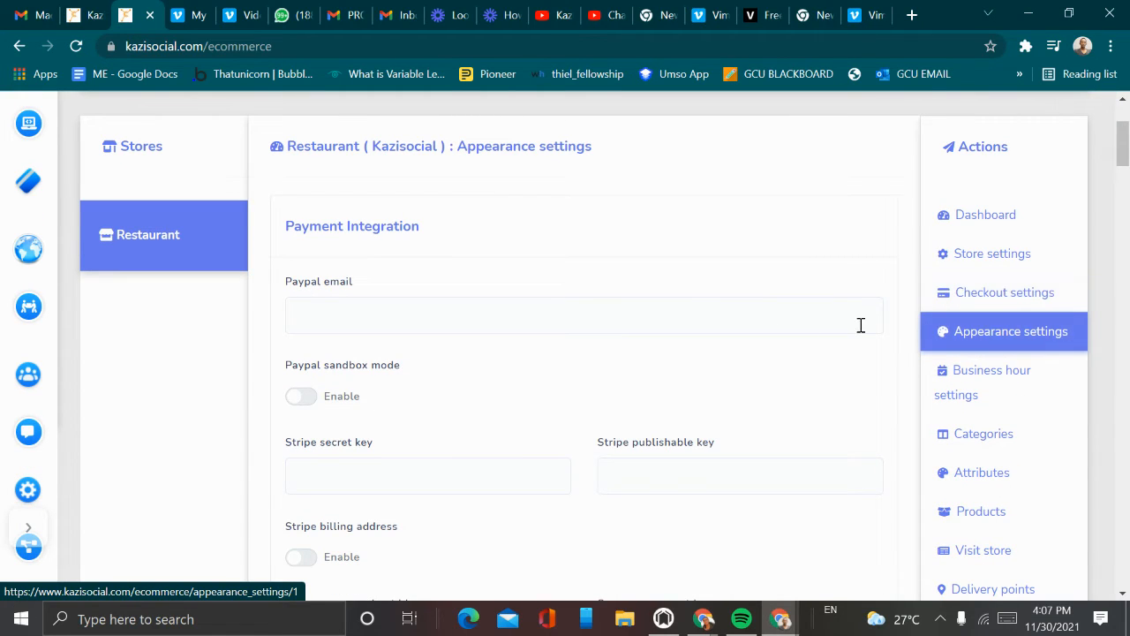
left_click(30, 527)
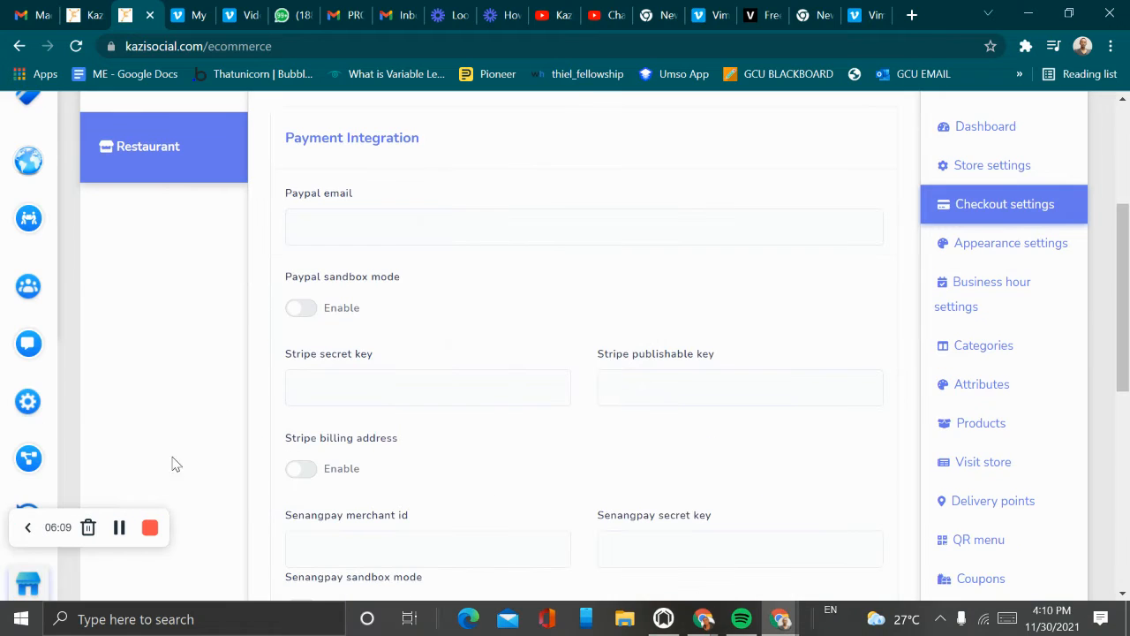
scroll(460, 389, "up", 3)
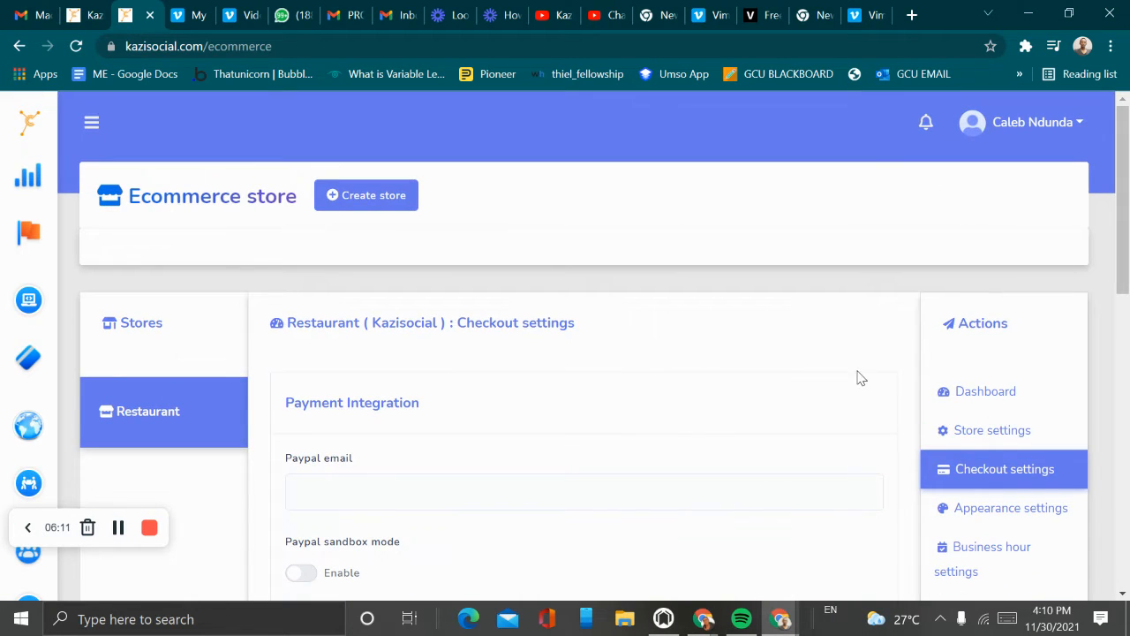
scroll(861, 371, "down", 2)
left_click(1025, 334)
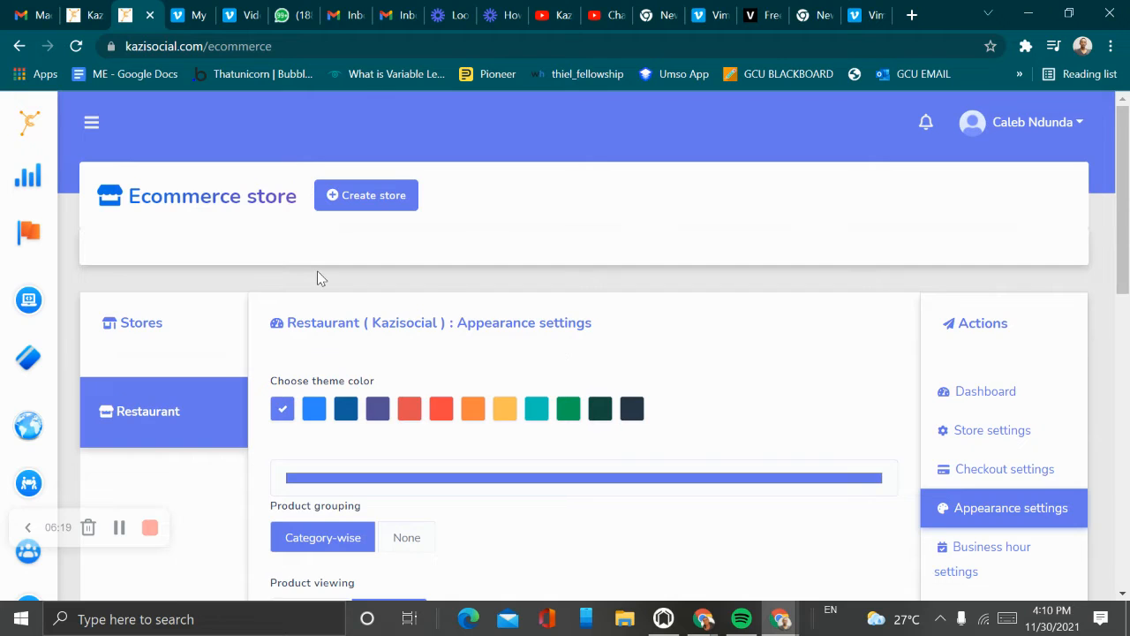
Try the bright blue theme color for the Restaurant store, and settle on orange.
scroll(315, 277, "down", 1)
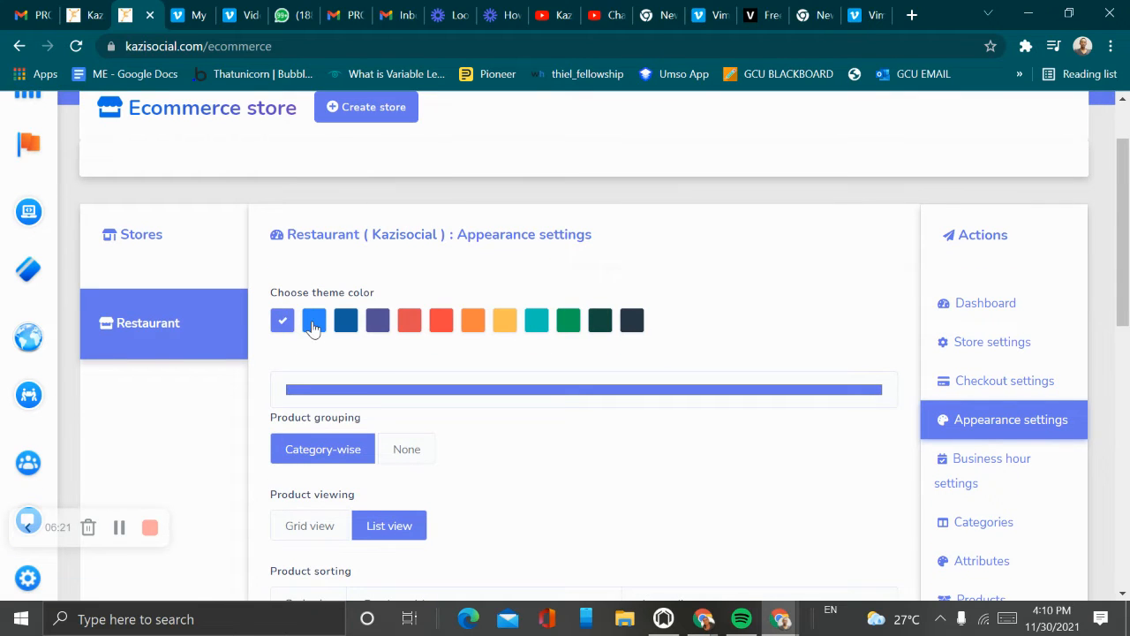
scroll(439, 326, "down", 1)
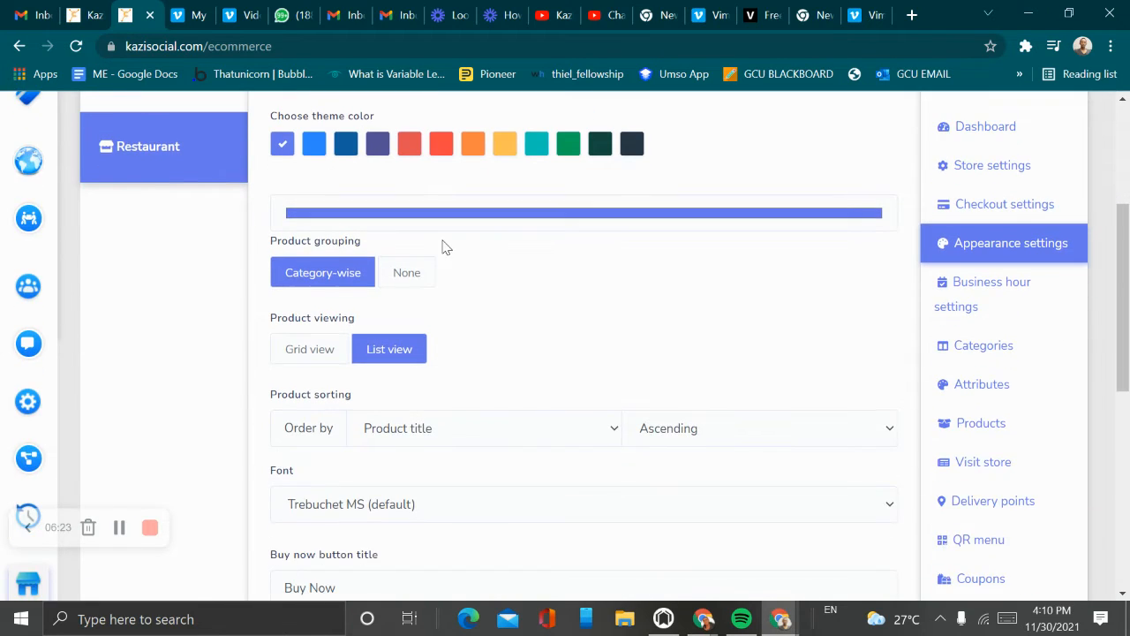
scroll(468, 242, "up", 1)
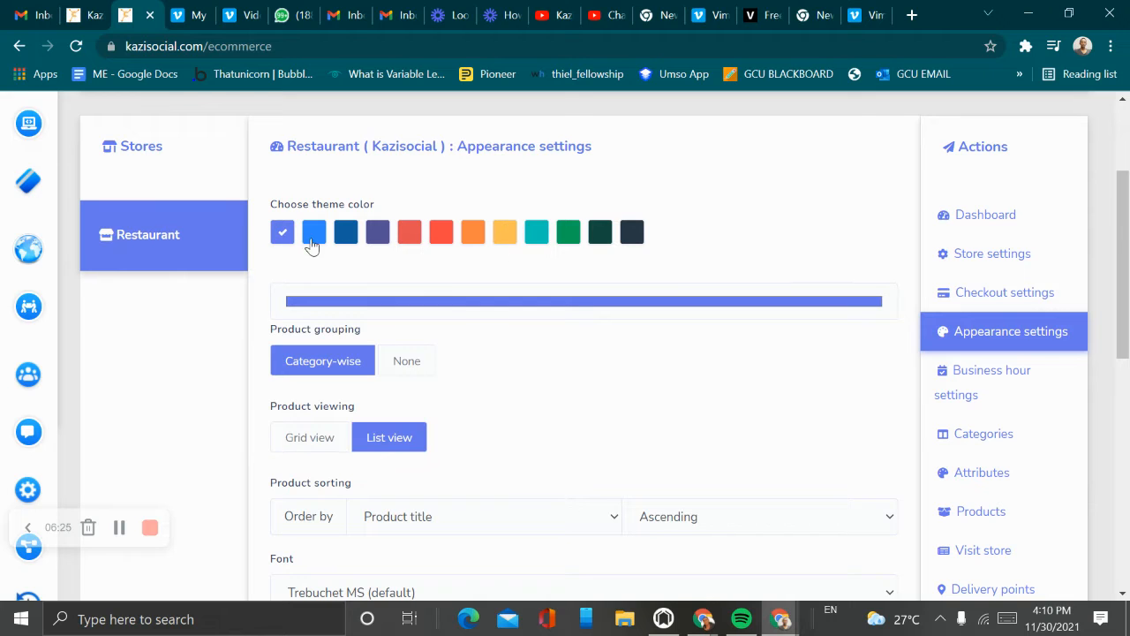
scroll(474, 262, "down", 2)
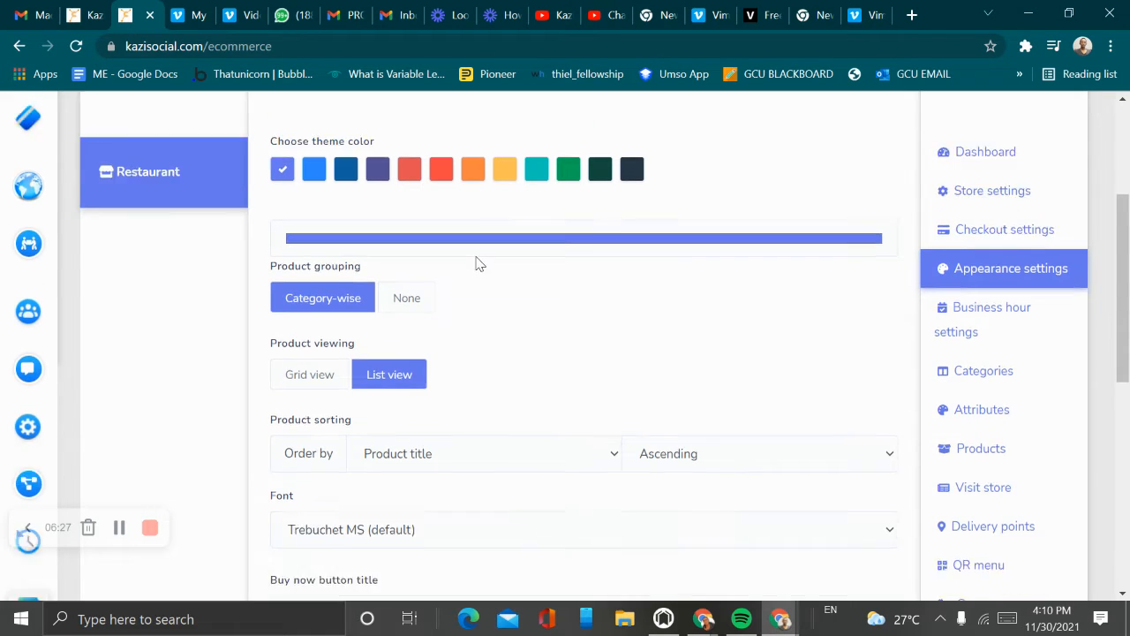
scroll(382, 277, "up", 3)
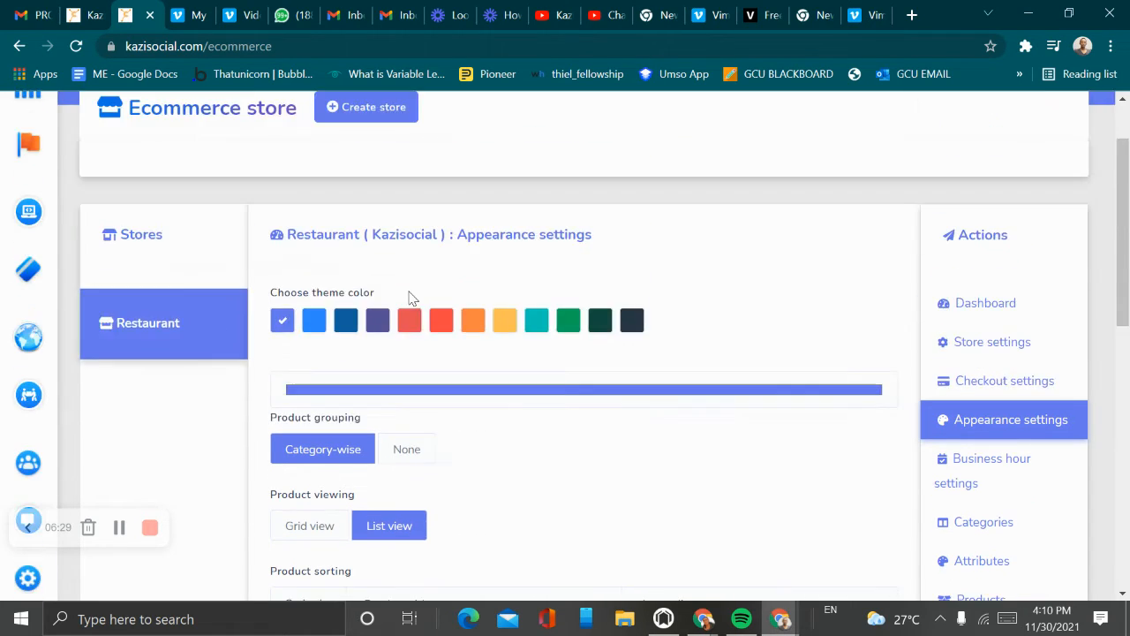
left_click(316, 323)
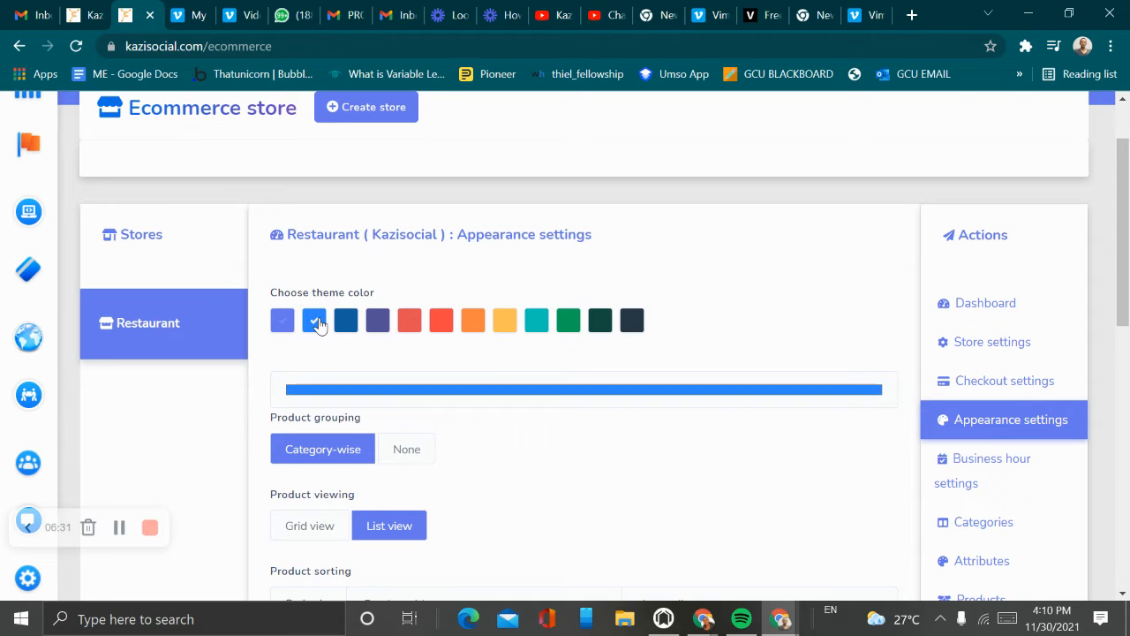
left_click(475, 323)
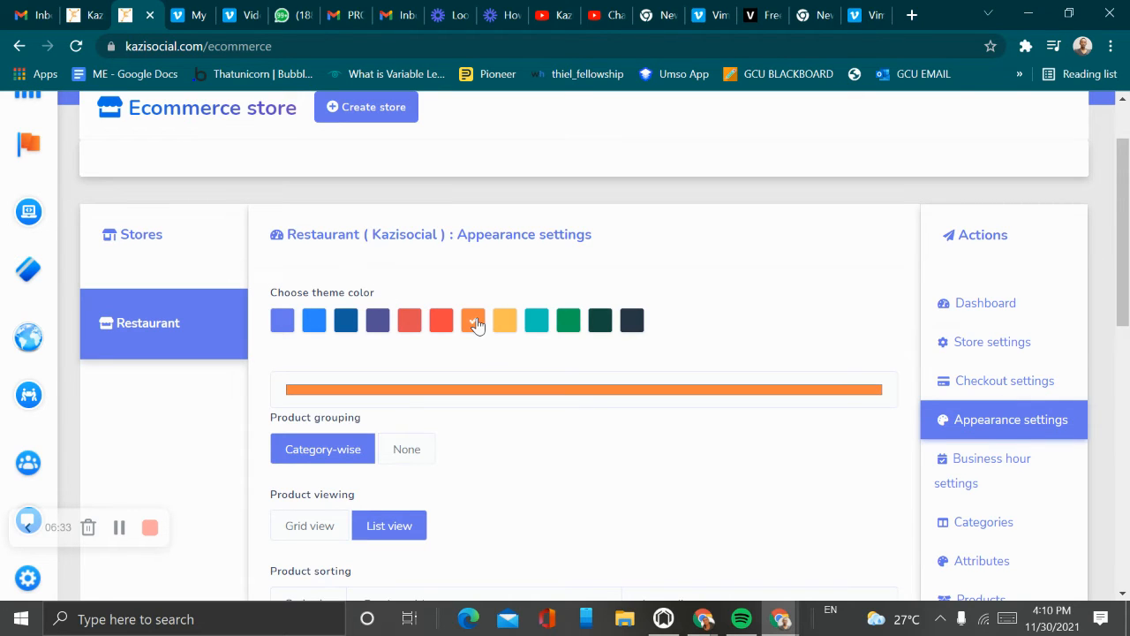
Review the product grouping and viewing options, and browse the product sorting criteria and order without changing them.
scroll(475, 324, "down", 2)
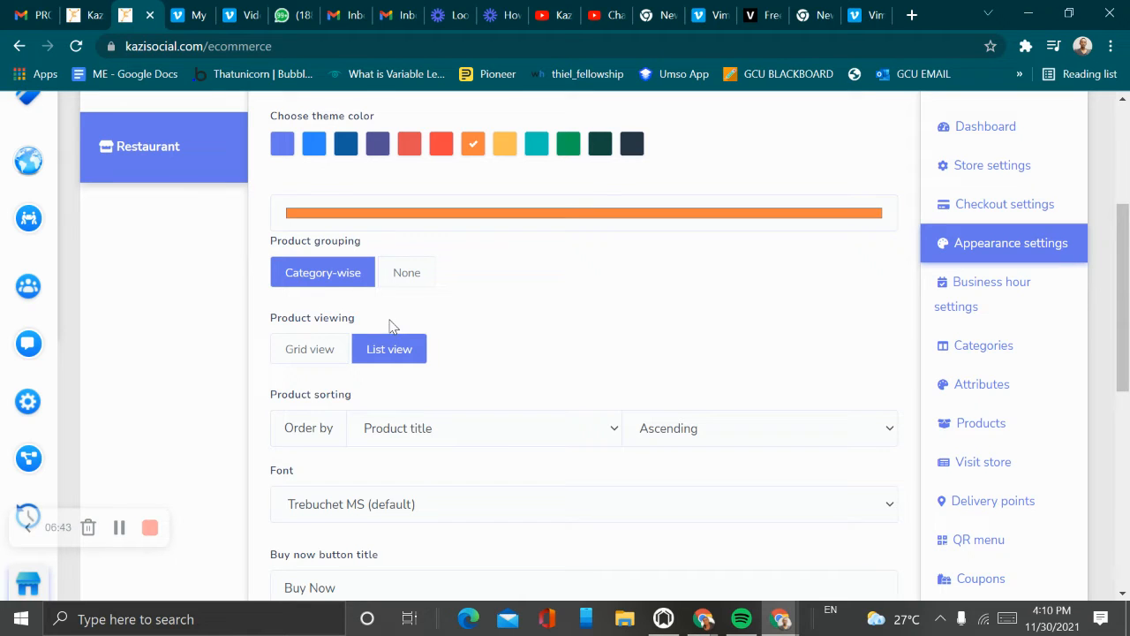
scroll(362, 341, "down", 2)
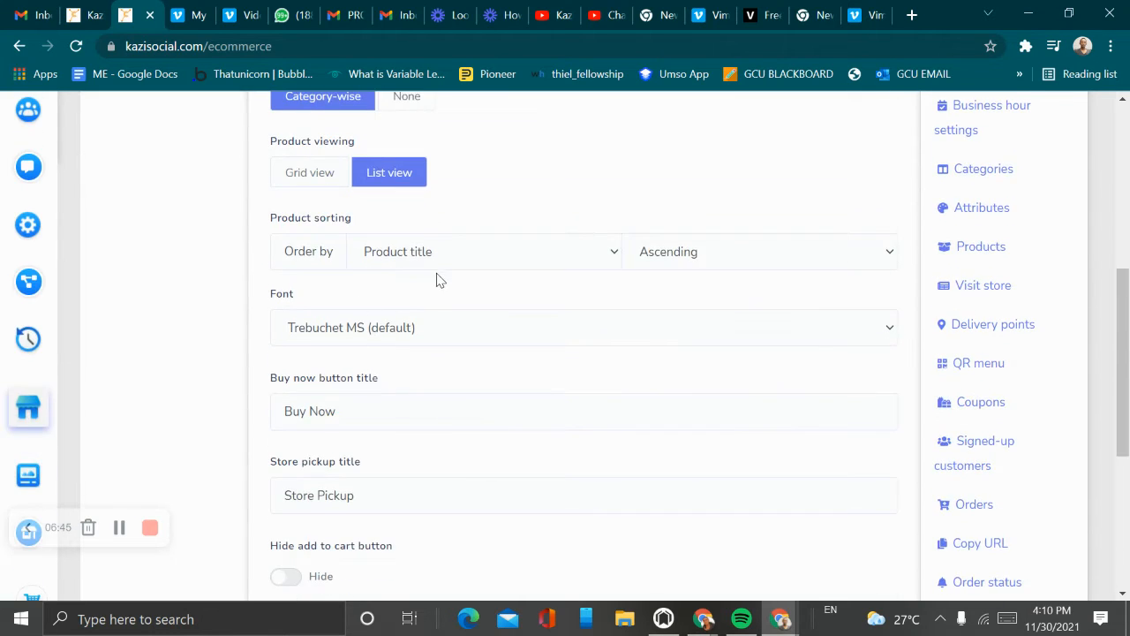
left_click(500, 265)
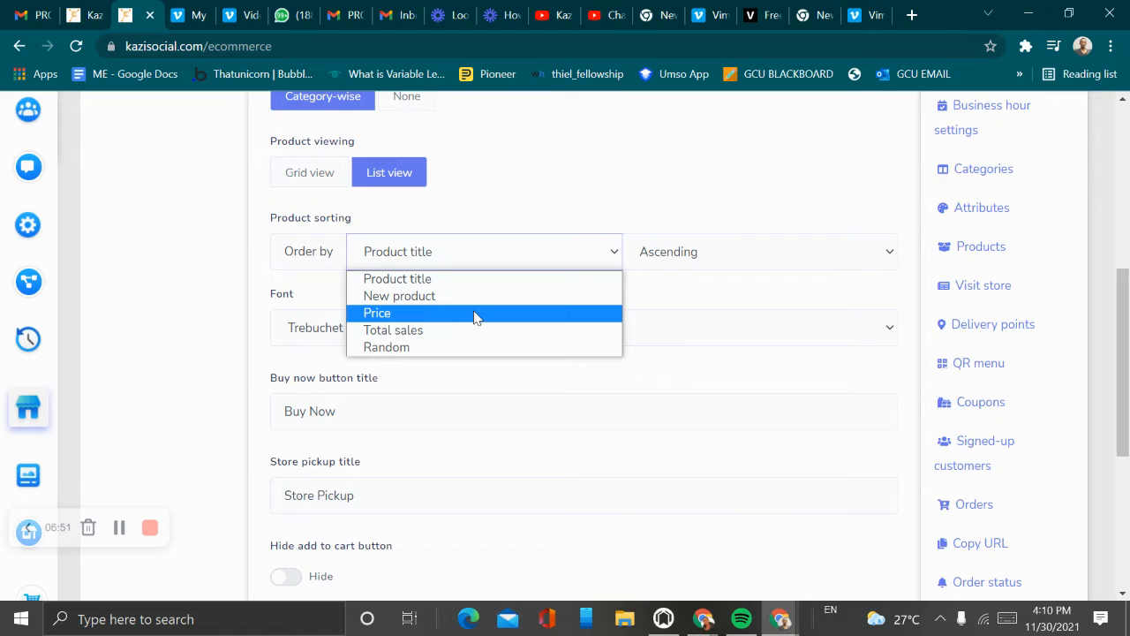
left_click(772, 252)
left_click(679, 187)
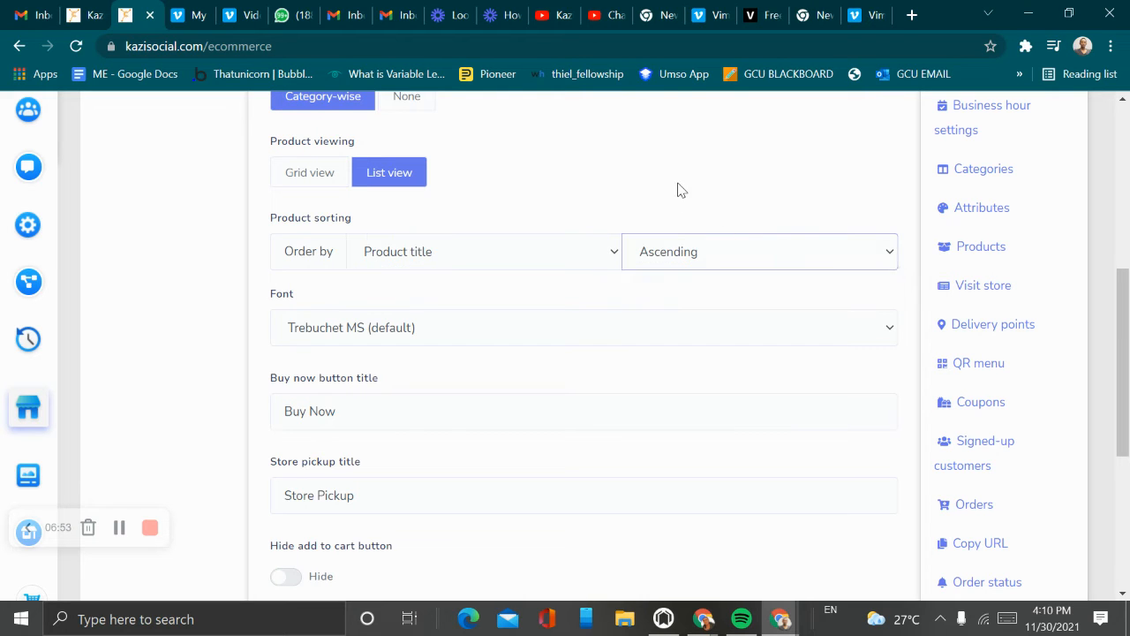
Look over the font choices, the Buy now and Store pickup title fields, and the switches for hiding store buttons.
scroll(477, 296, "down", 1)
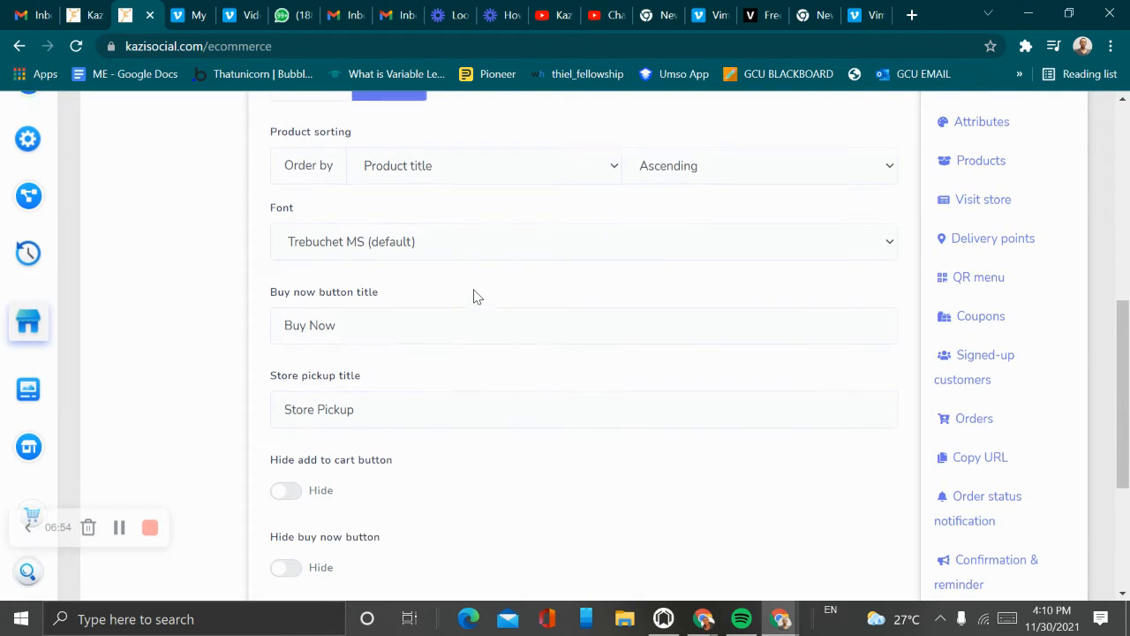
left_click(460, 248)
left_click(615, 493)
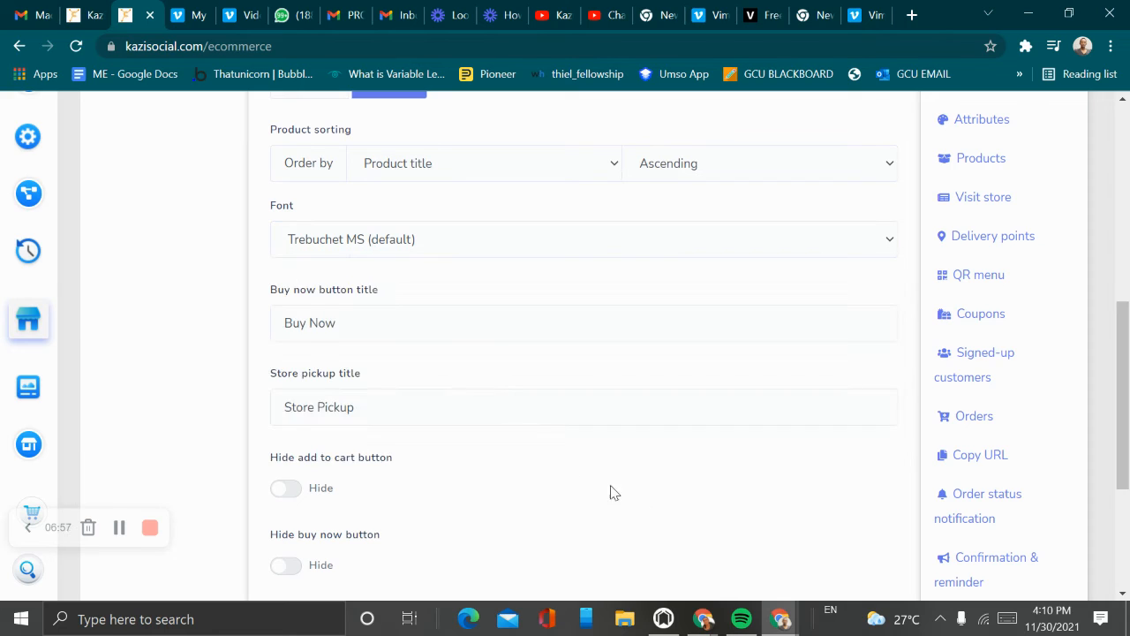
left_click(361, 332)
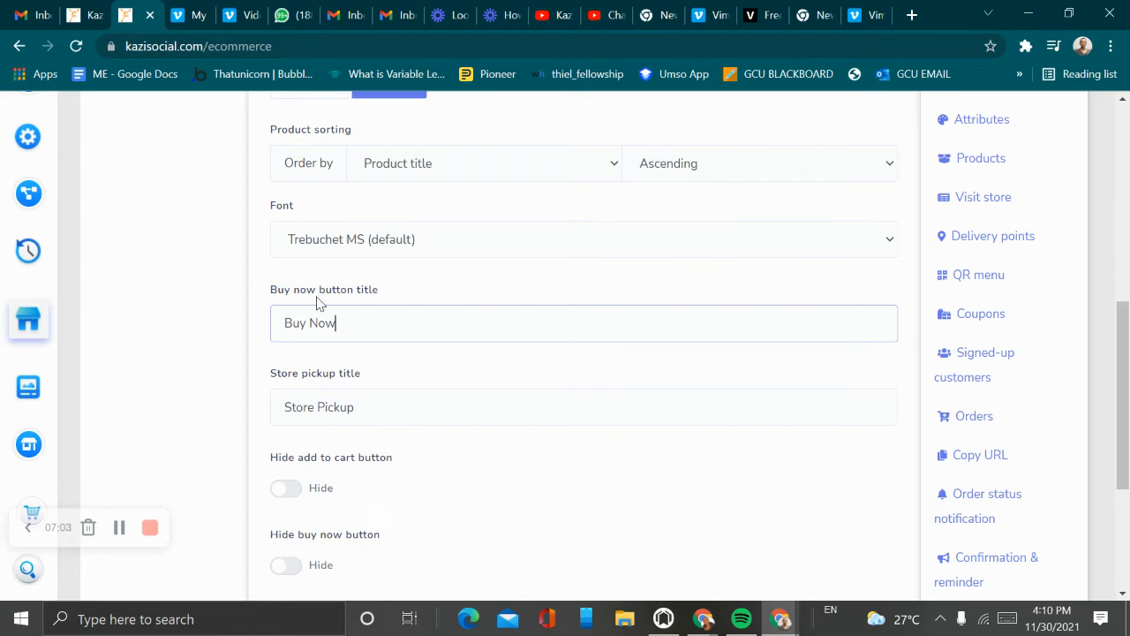
scroll(472, 314, "down", 3)
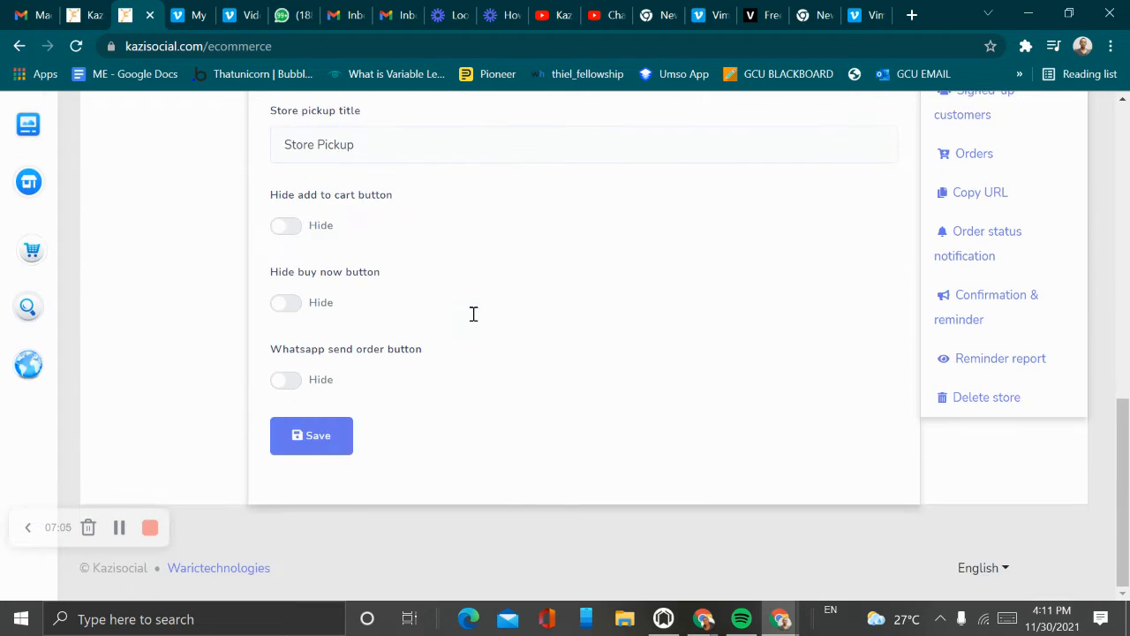
scroll(436, 242, "up", 1)
left_click(434, 246)
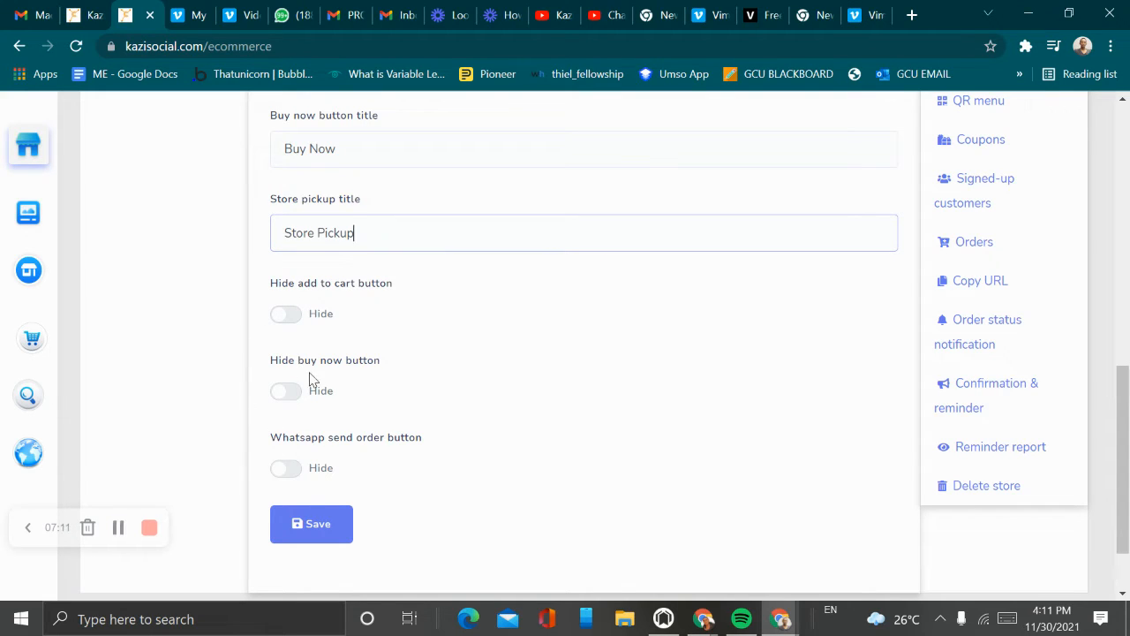
scroll(314, 448, "down", 1)
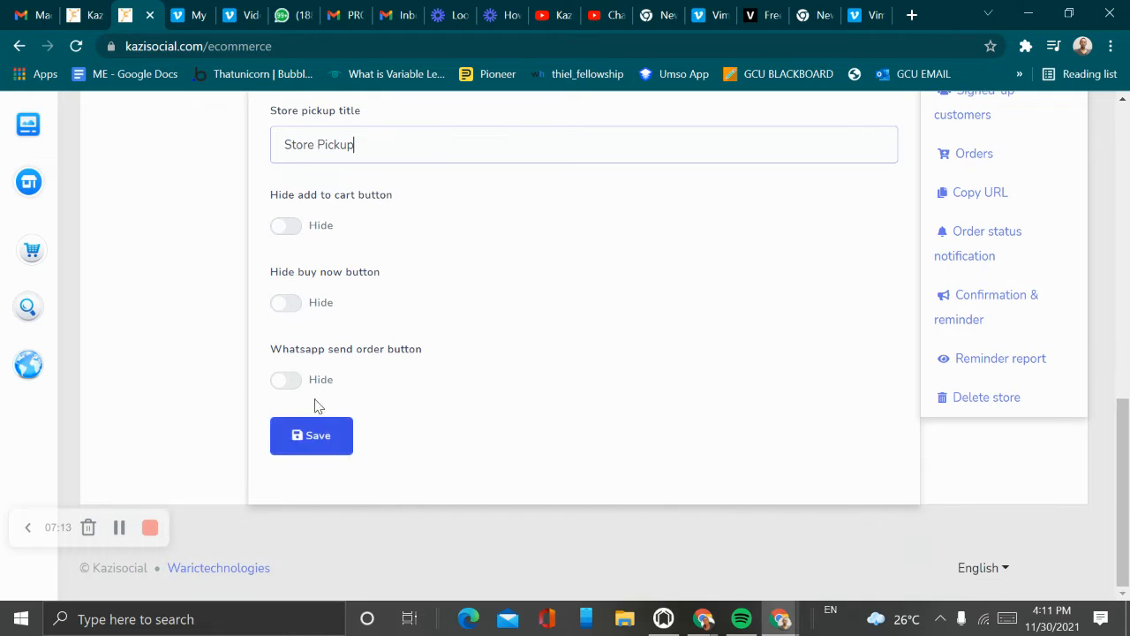
Save the Restaurant store's appearance settings.
scroll(430, 386, "up", 9)
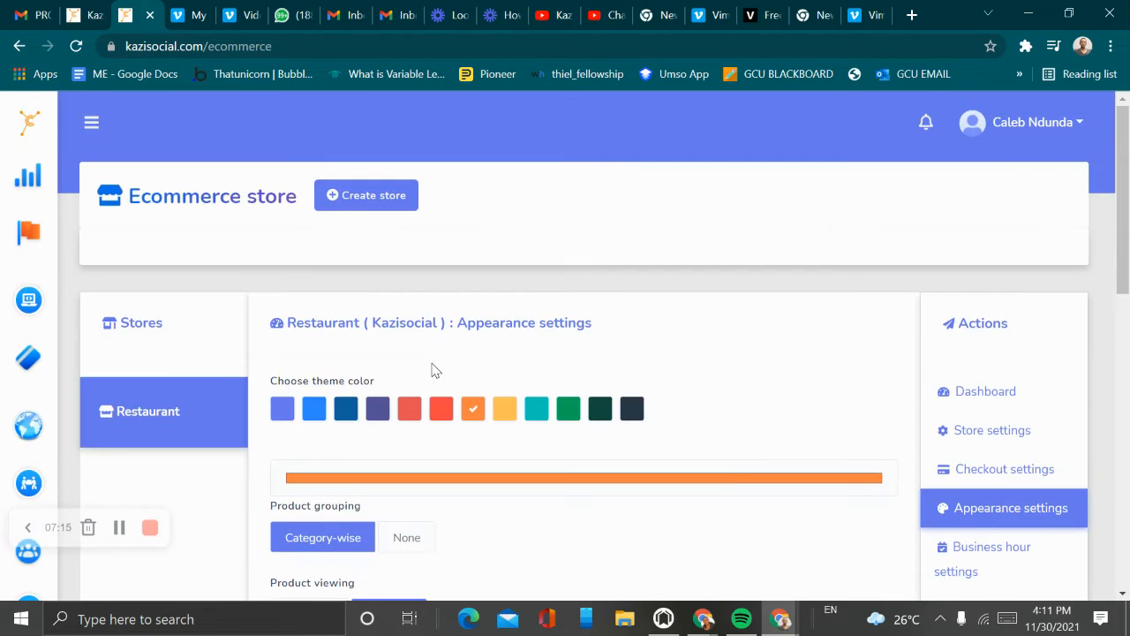
scroll(439, 381, "down", 9)
left_click(318, 437)
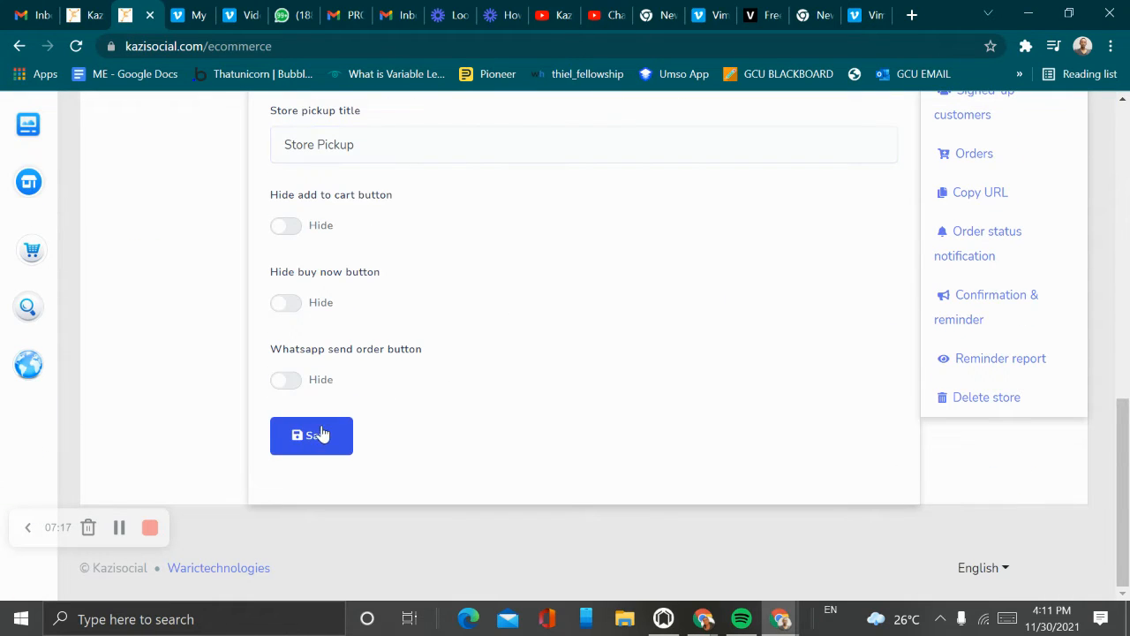
scroll(328, 429, "up", 2)
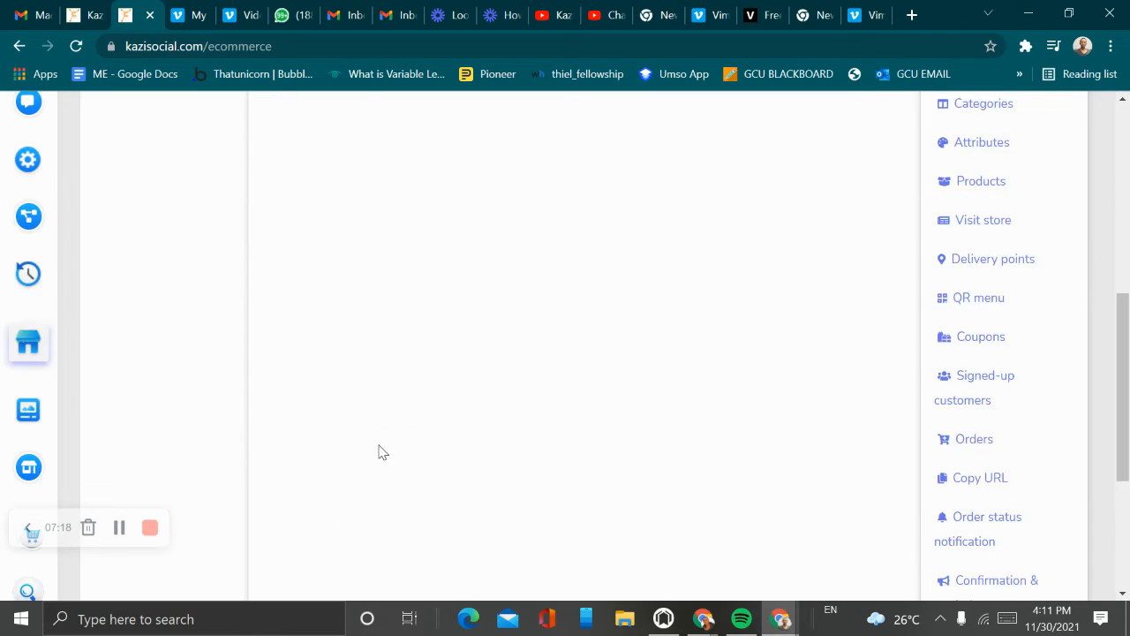
scroll(465, 364, "down", 4)
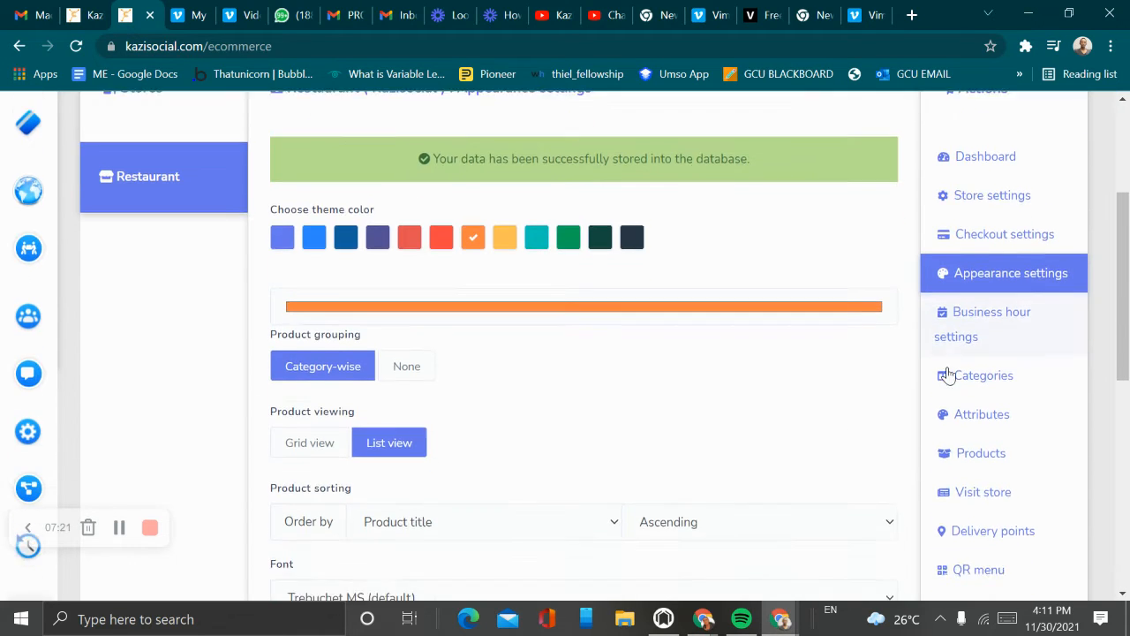
Open the business hour settings, turn off Always open, and review the opening hours for each weekday.
left_click(991, 218)
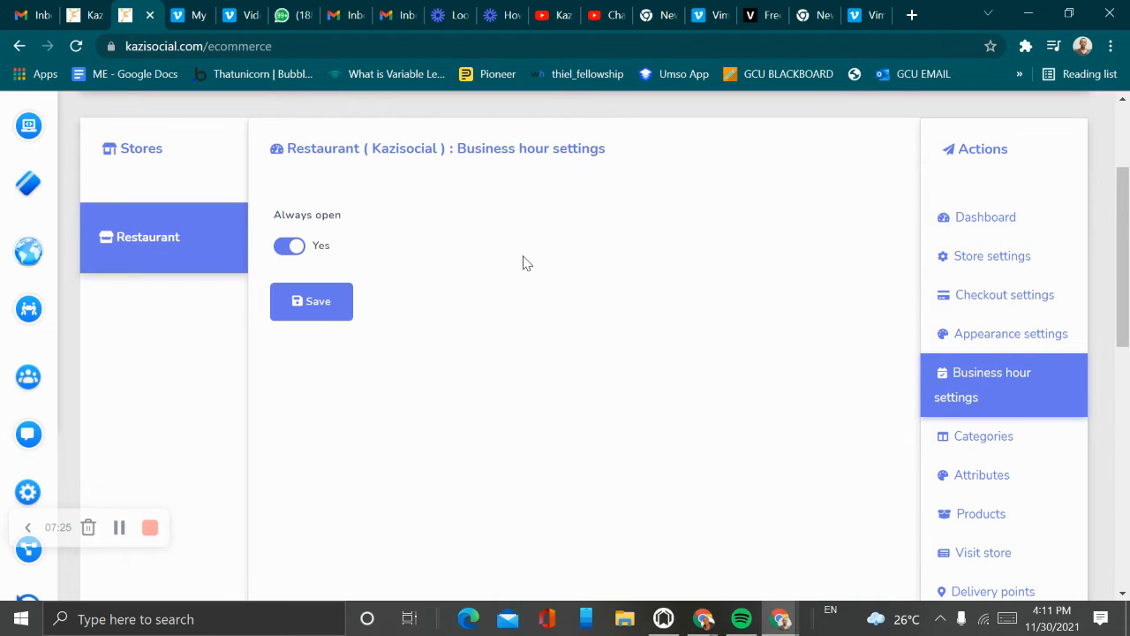
left_click(284, 248)
scroll(517, 336, "down", 4)
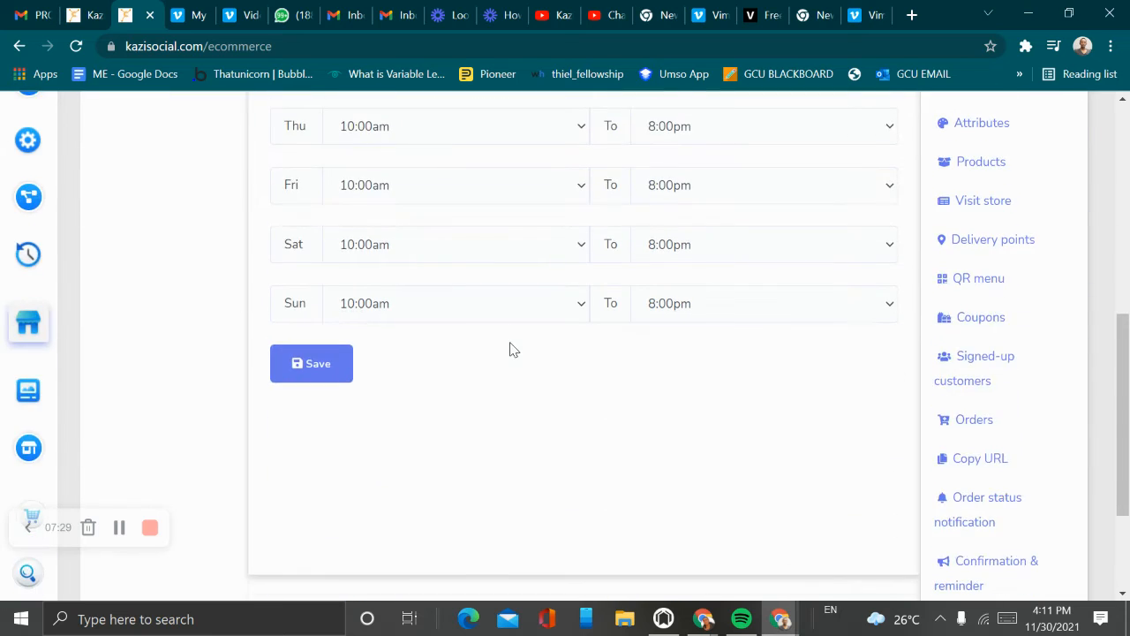
scroll(510, 349, "up", 4)
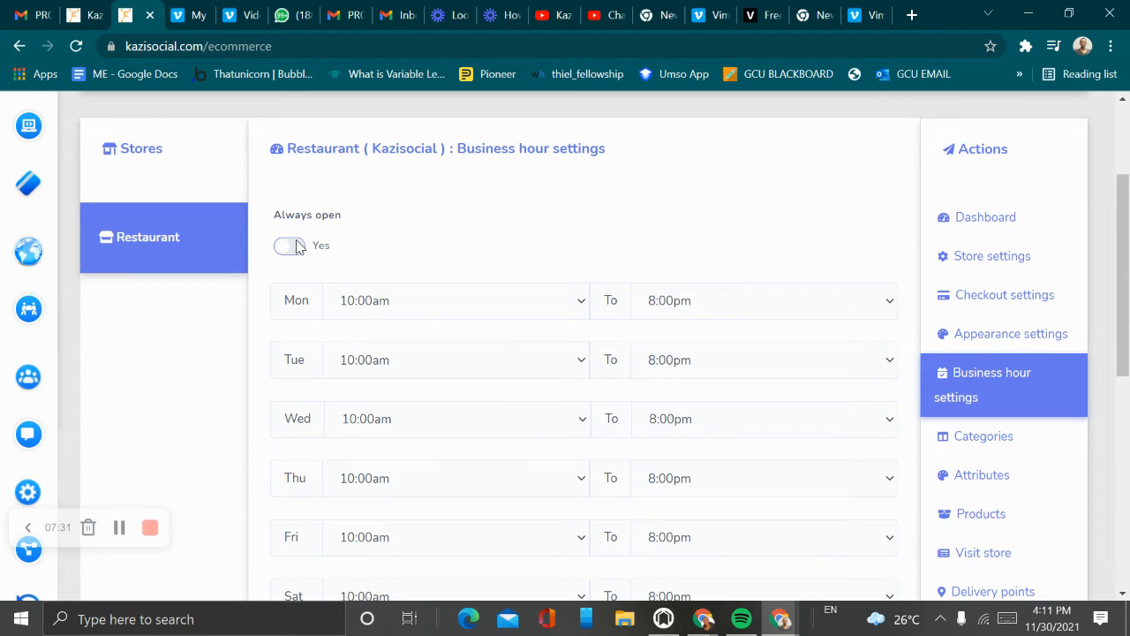
Toggle Always open on and back off, and look over the opening and closing hours for each weekday.
left_click(297, 246)
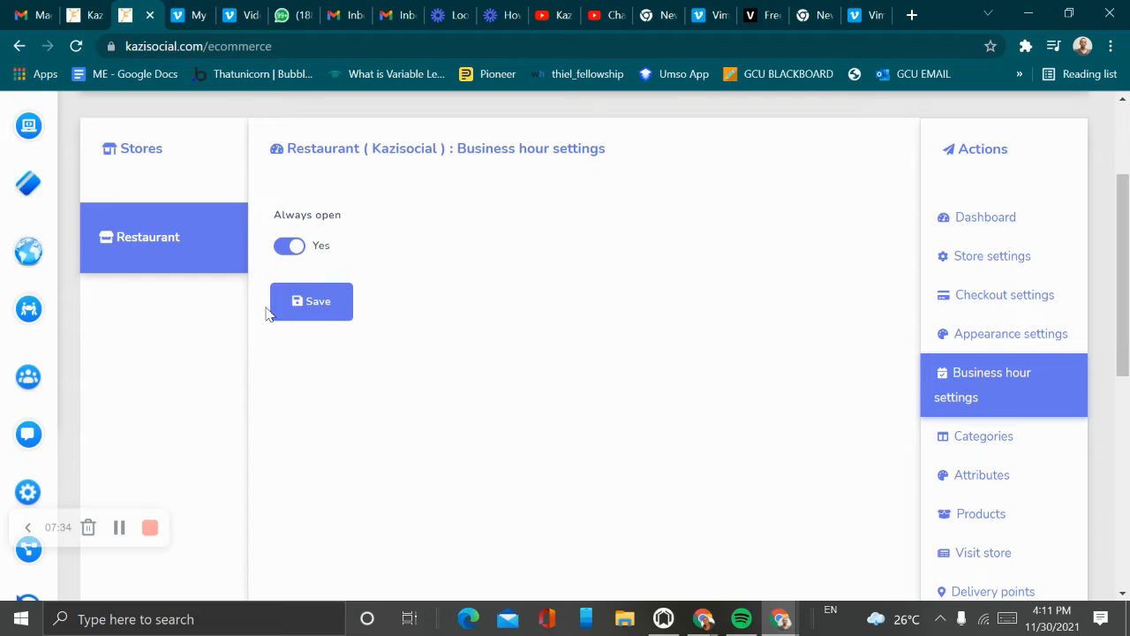
left_click(290, 249)
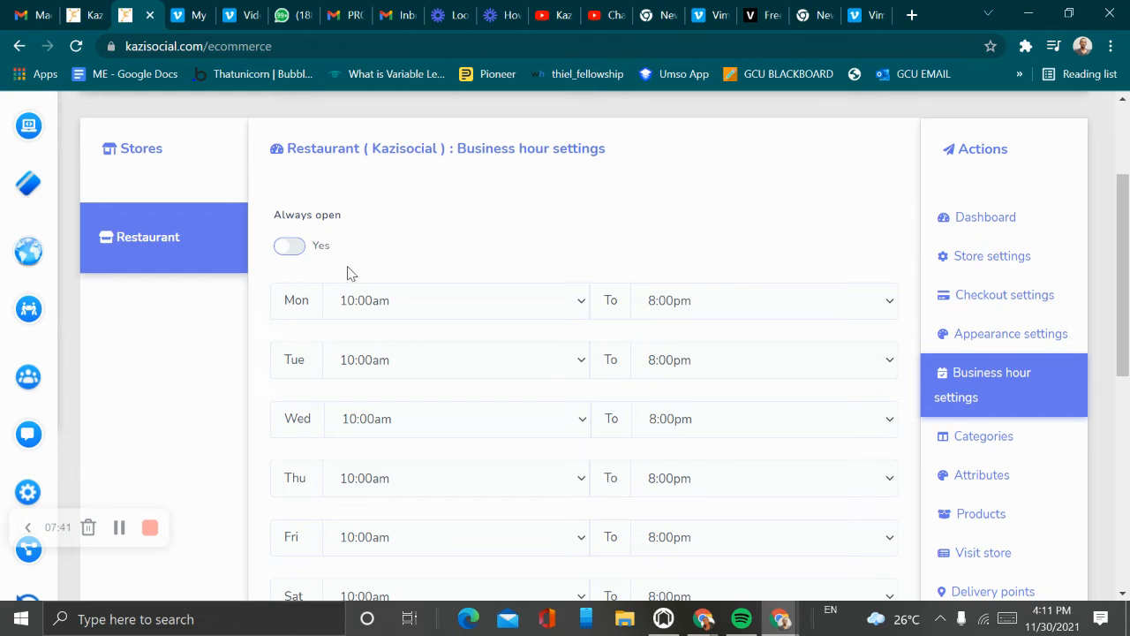
left_click(28, 528)
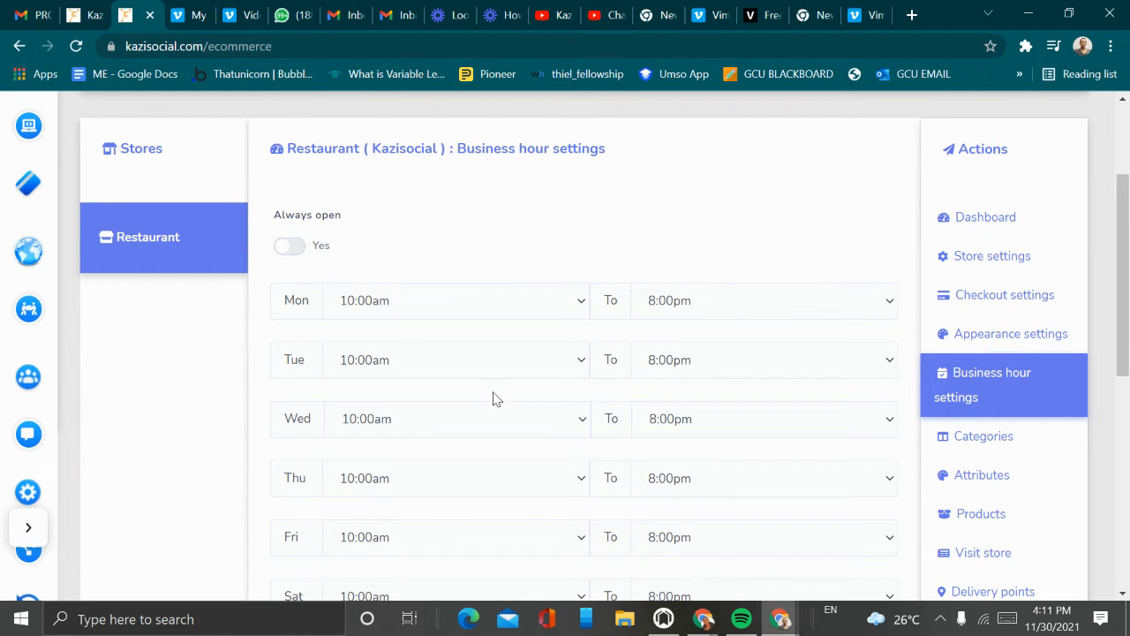
scroll(646, 351, "down", 1)
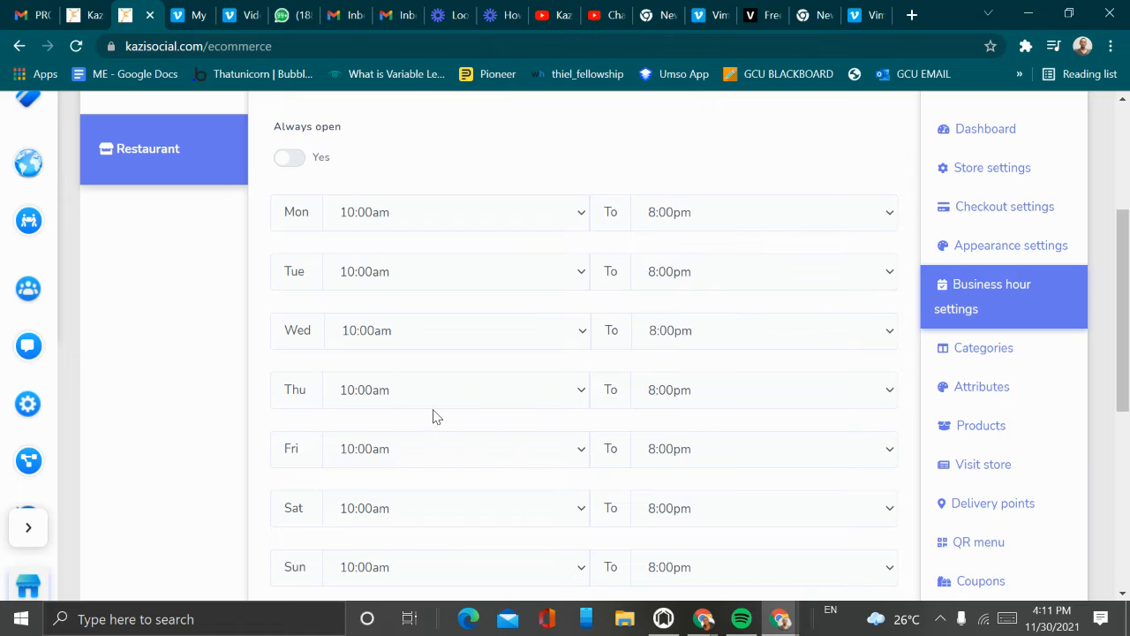
scroll(433, 417, "down", 3)
scroll(407, 374, "up", 3)
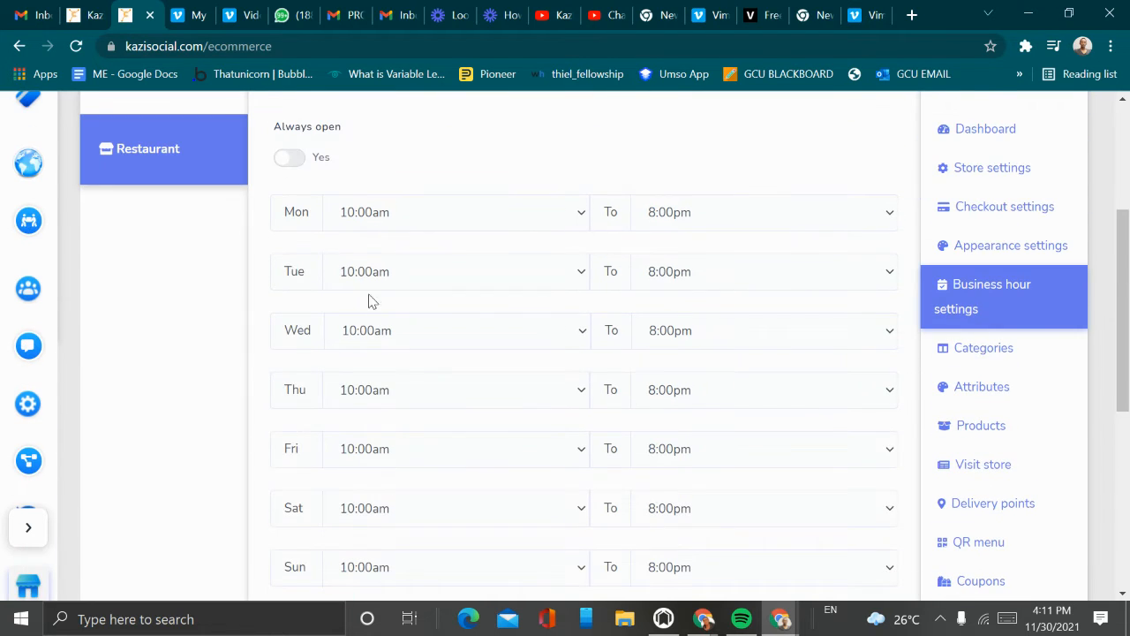
Turn on Always open and save the Restaurant store's business hour settings.
left_click(295, 160)
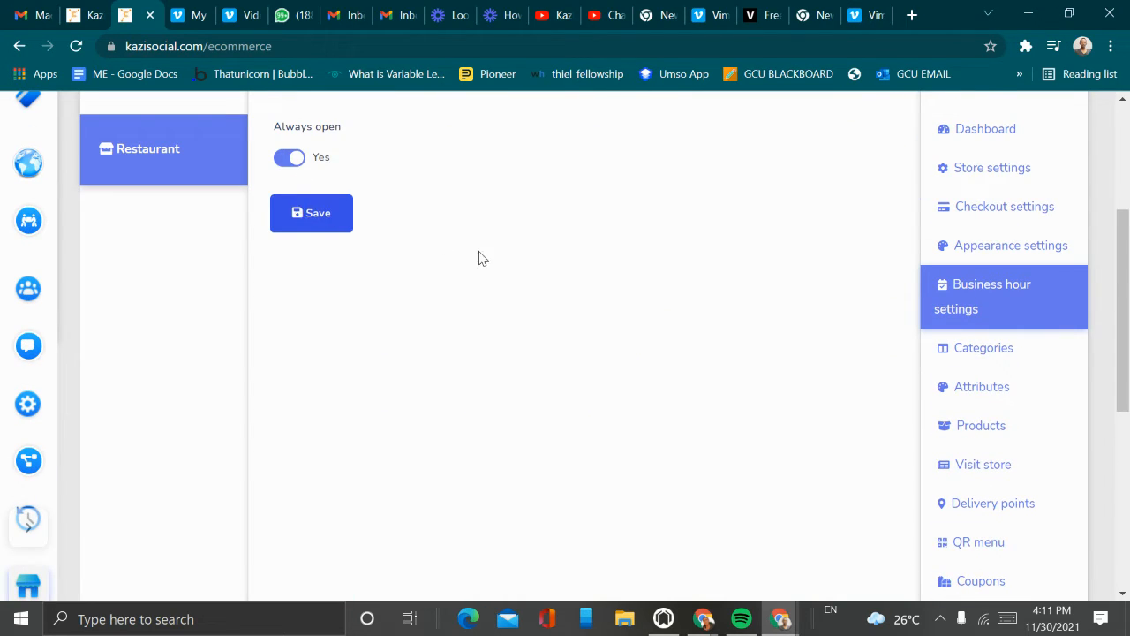
scroll(477, 313, "up", 2)
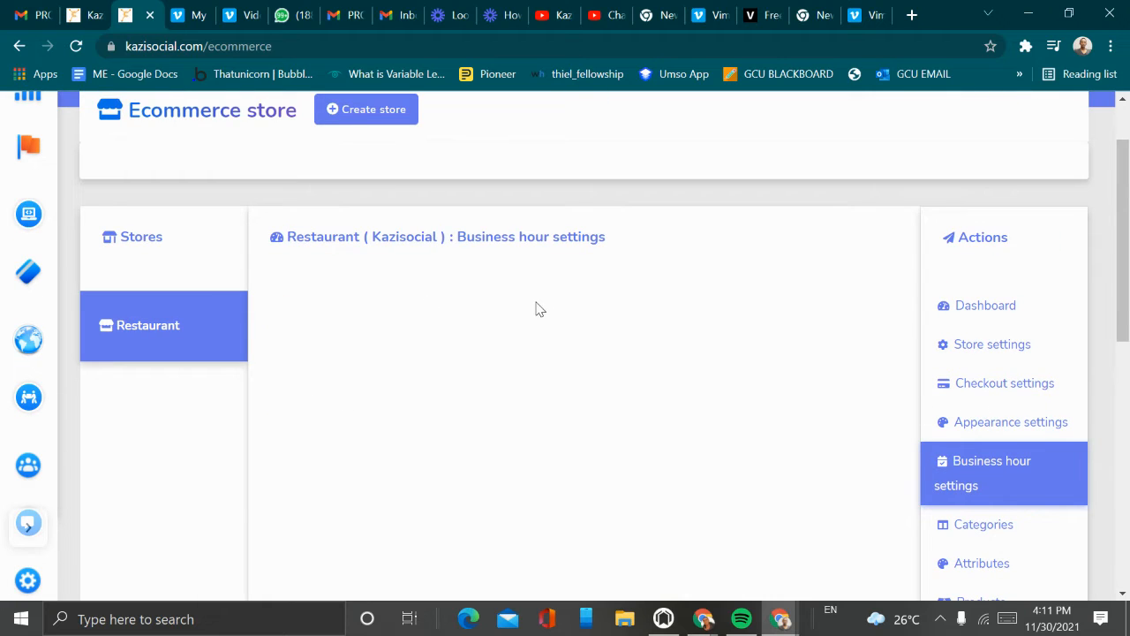
scroll(994, 398, "down", 1)
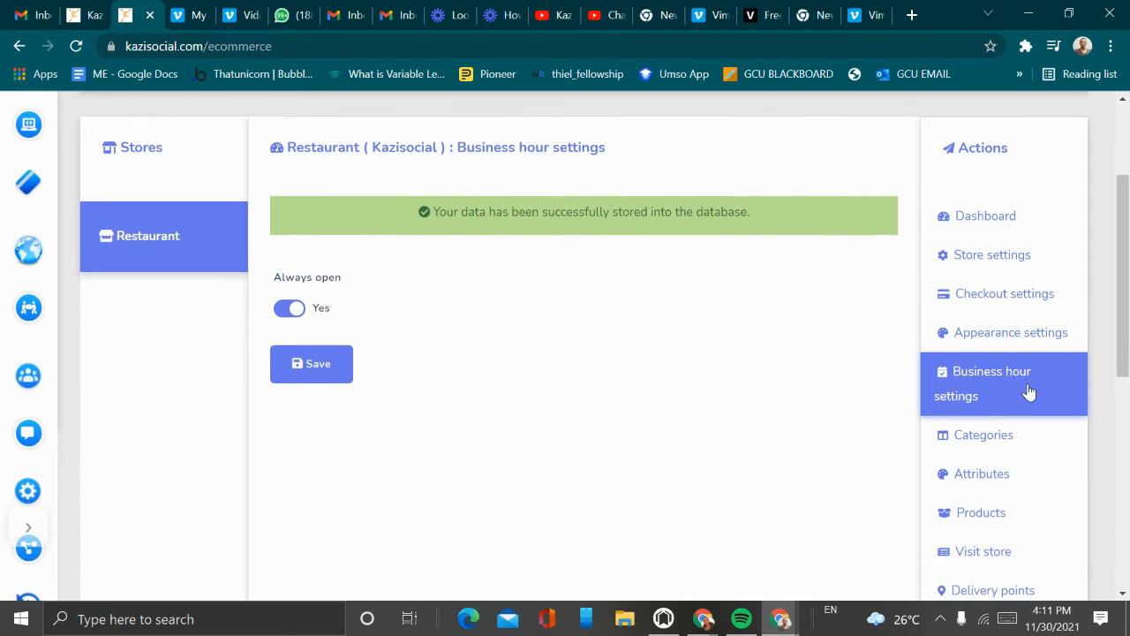
Open the store's categories, look through the list, and view the Cocktails category's edit form without changing it.
scroll(1029, 393, "down", 1)
left_click(971, 347)
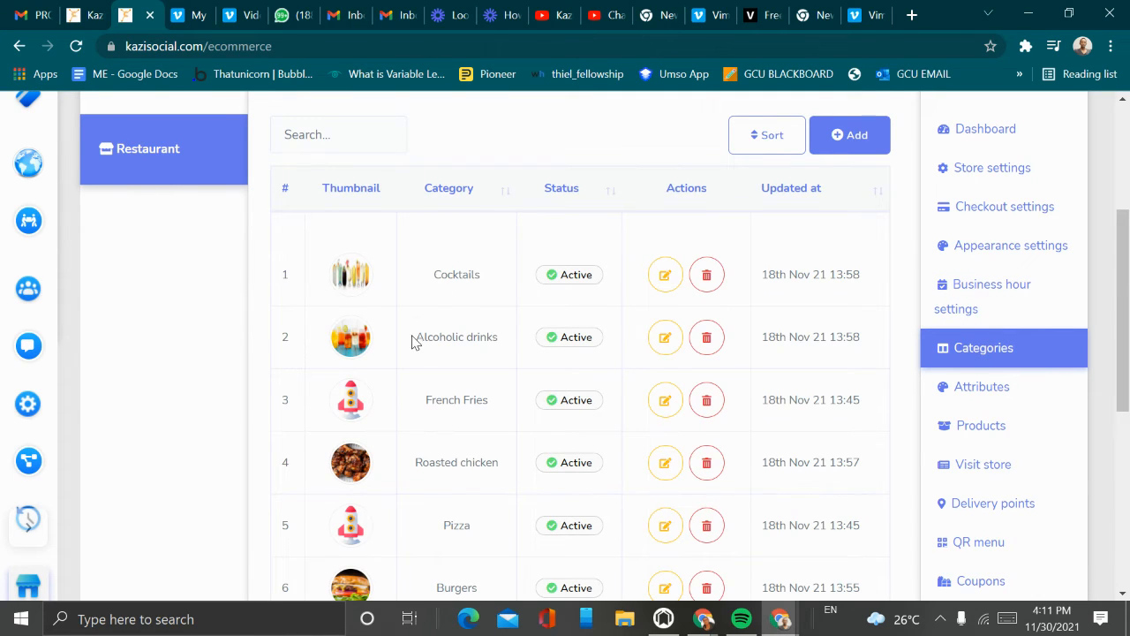
scroll(416, 341, "down", 3)
scroll(565, 320, "up", 4)
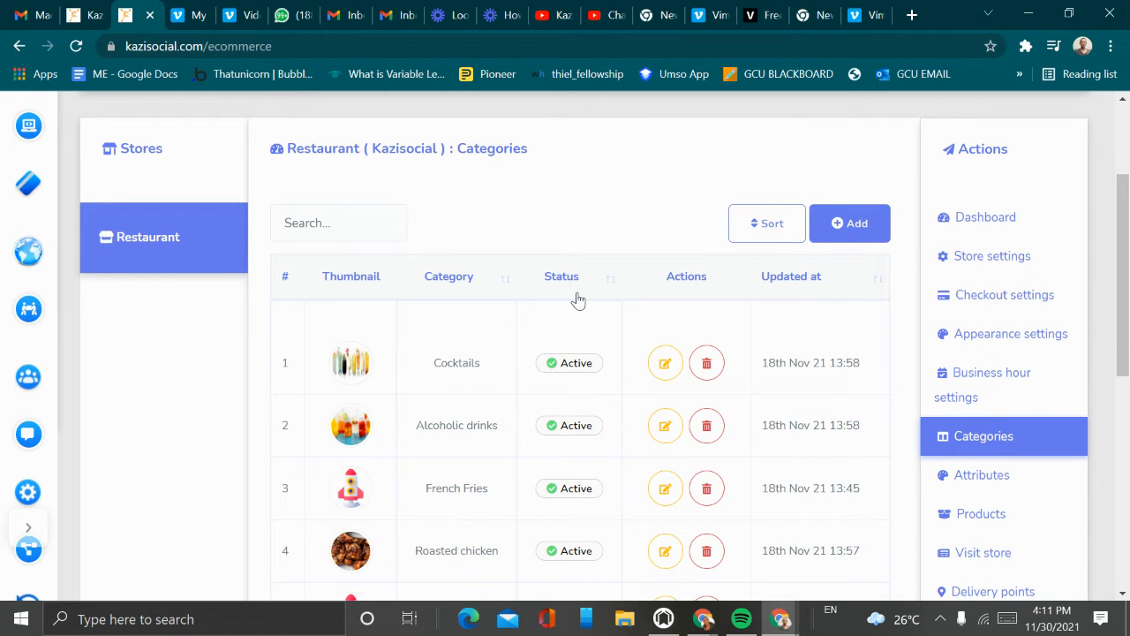
left_click(665, 365)
left_click(776, 254)
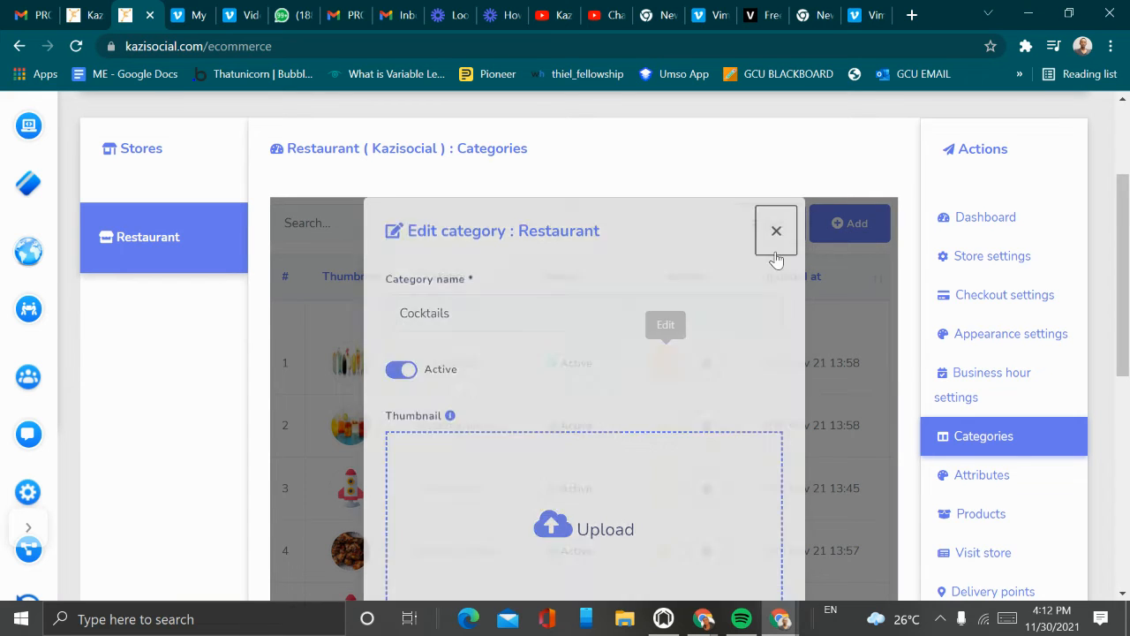
scroll(590, 303, "down", 2)
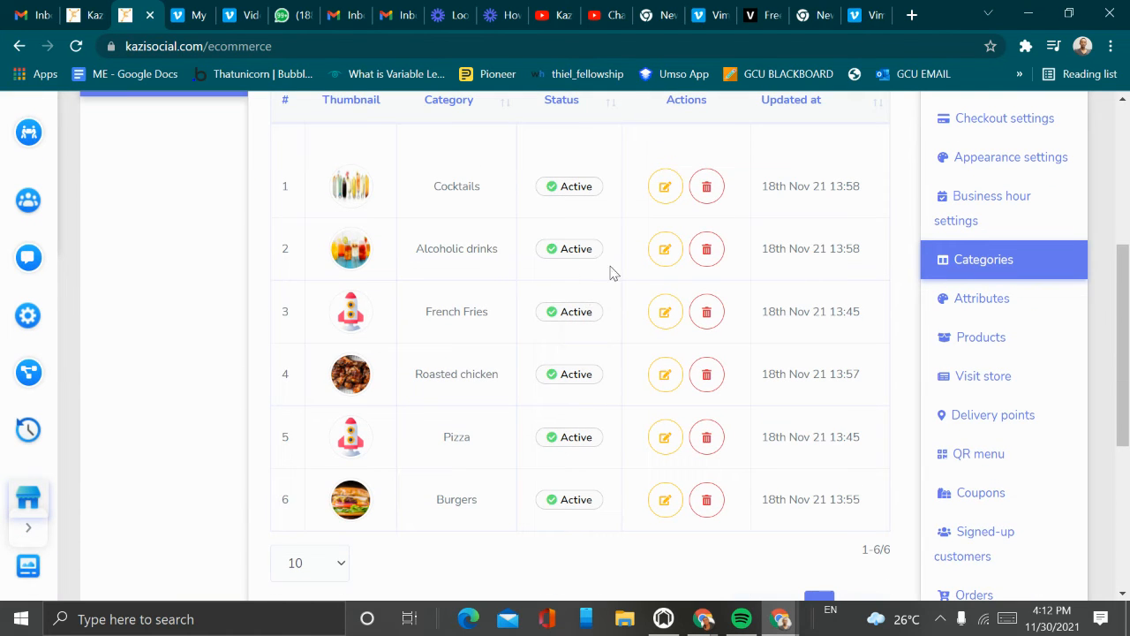
Open the Alcoholic drinks category for editing, review its name, active status and thumbnail upload, and save it.
left_click(668, 250)
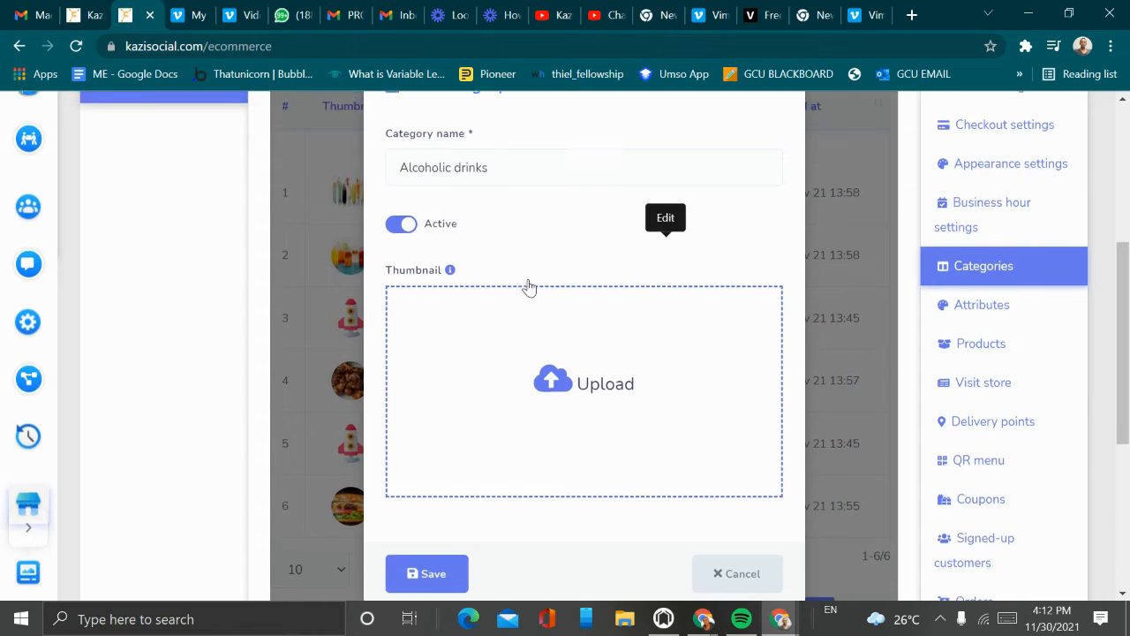
scroll(528, 287, "up", 2)
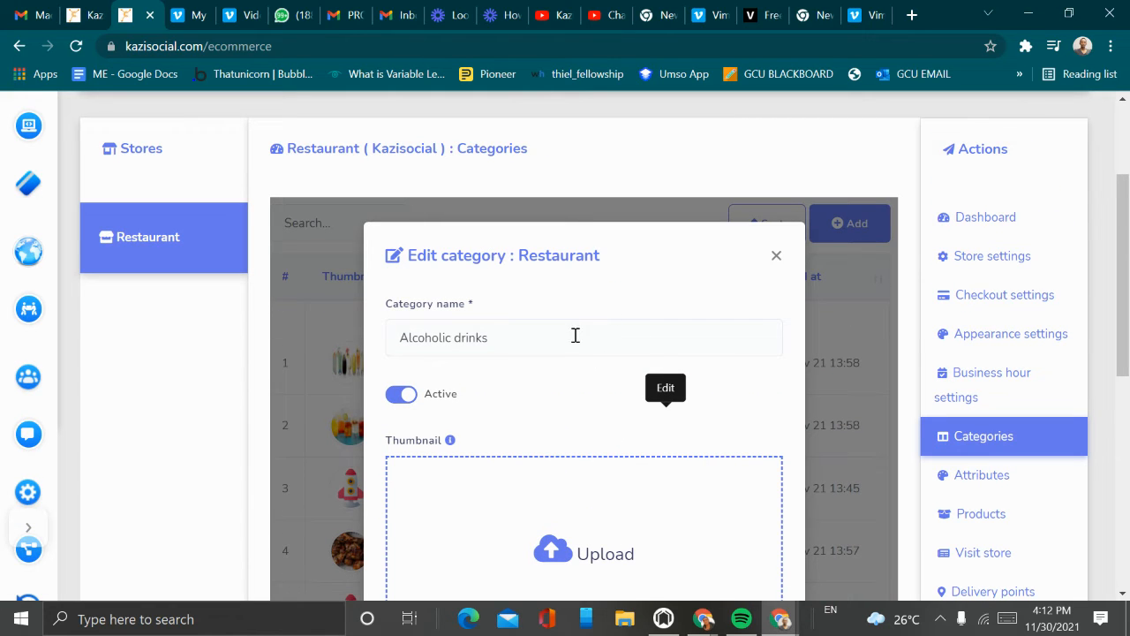
scroll(570, 349, "down", 1)
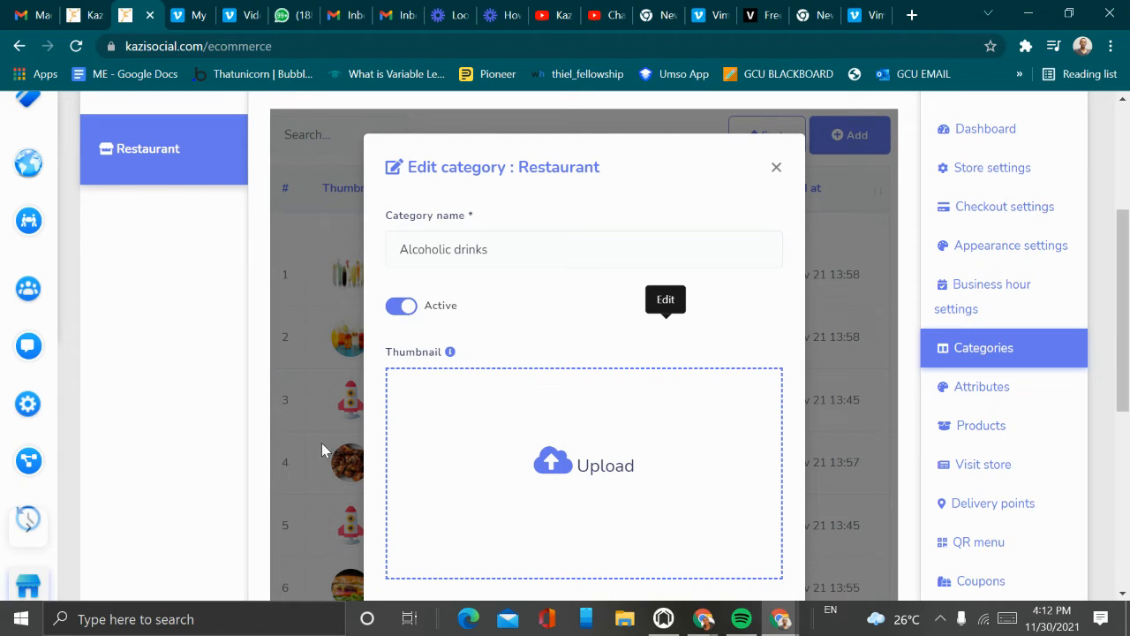
scroll(409, 397, "down", 2)
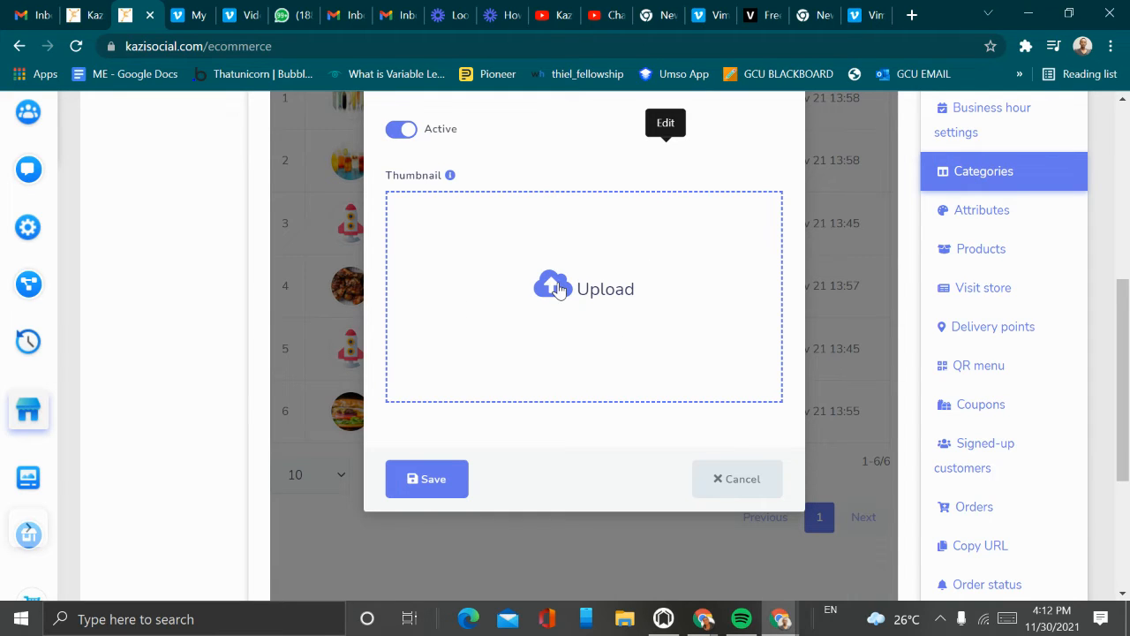
scroll(532, 246, "up", 3)
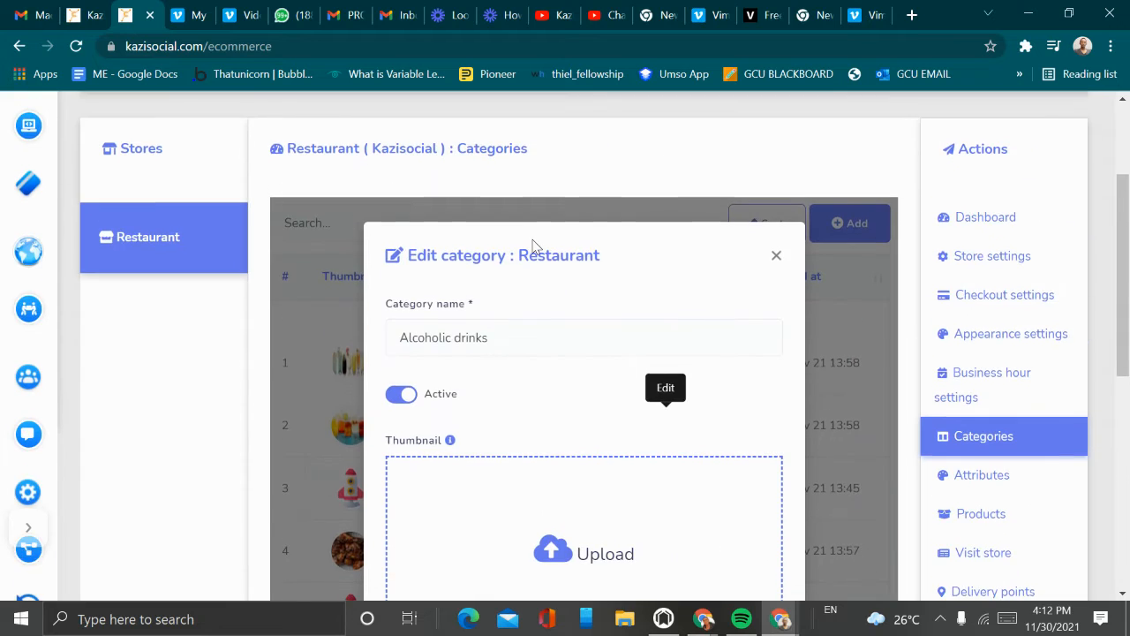
scroll(595, 305, "down", 3)
scroll(606, 328, "up", 1)
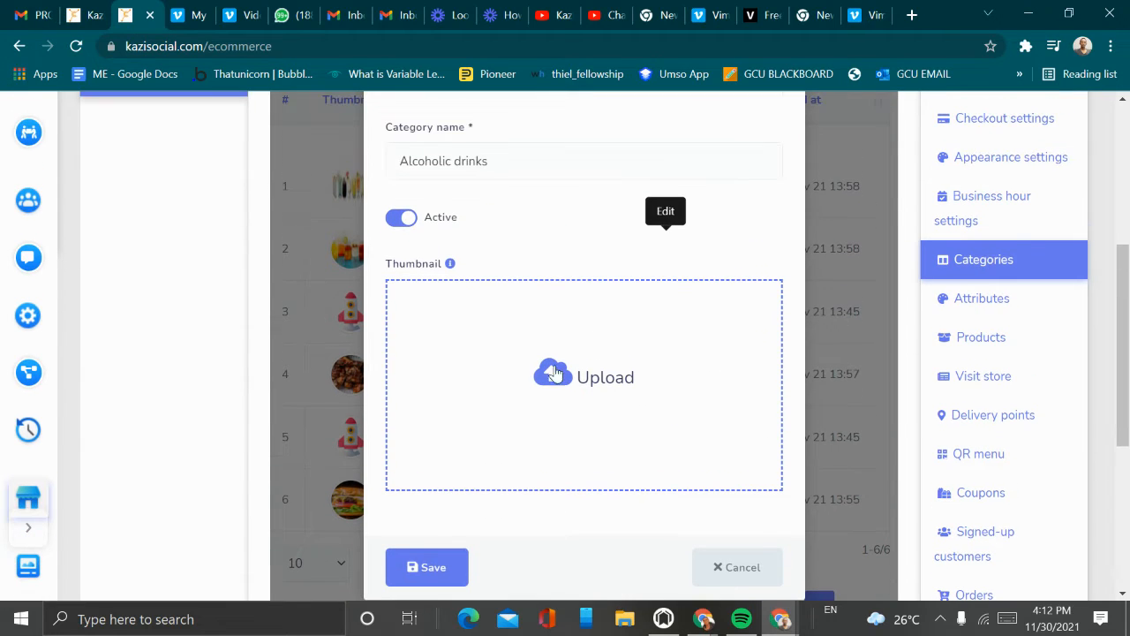
left_click(425, 583)
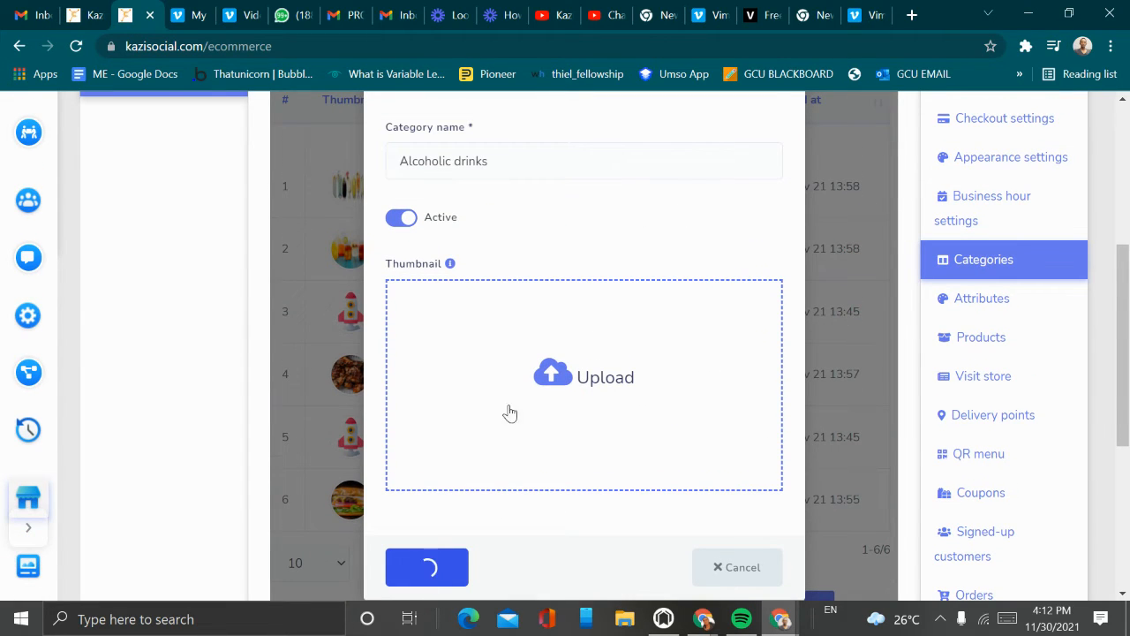
scroll(530, 303, "up", 2)
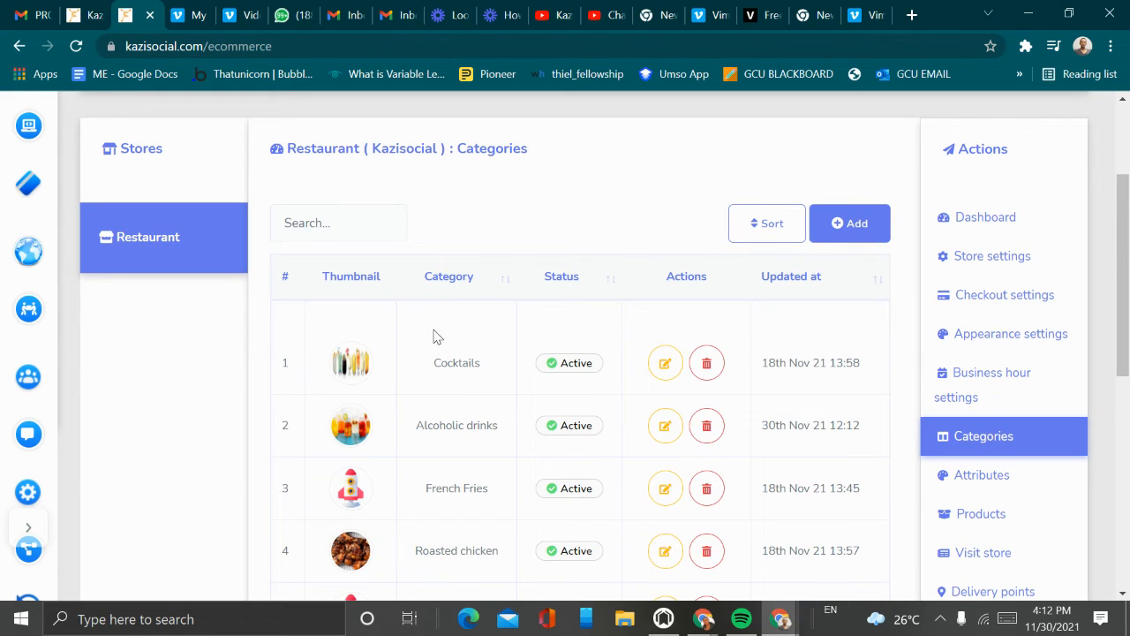
Look over the new category form's name, thumbnail and active fields, cancel it, and review the category list.
left_click(831, 229)
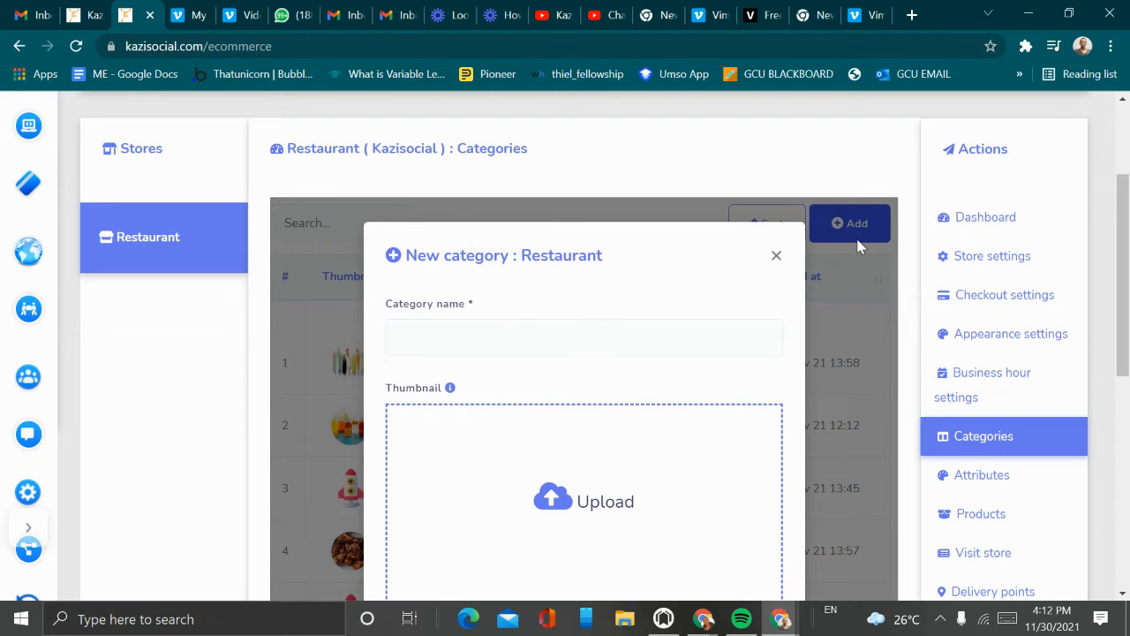
scroll(563, 323, "down", 1)
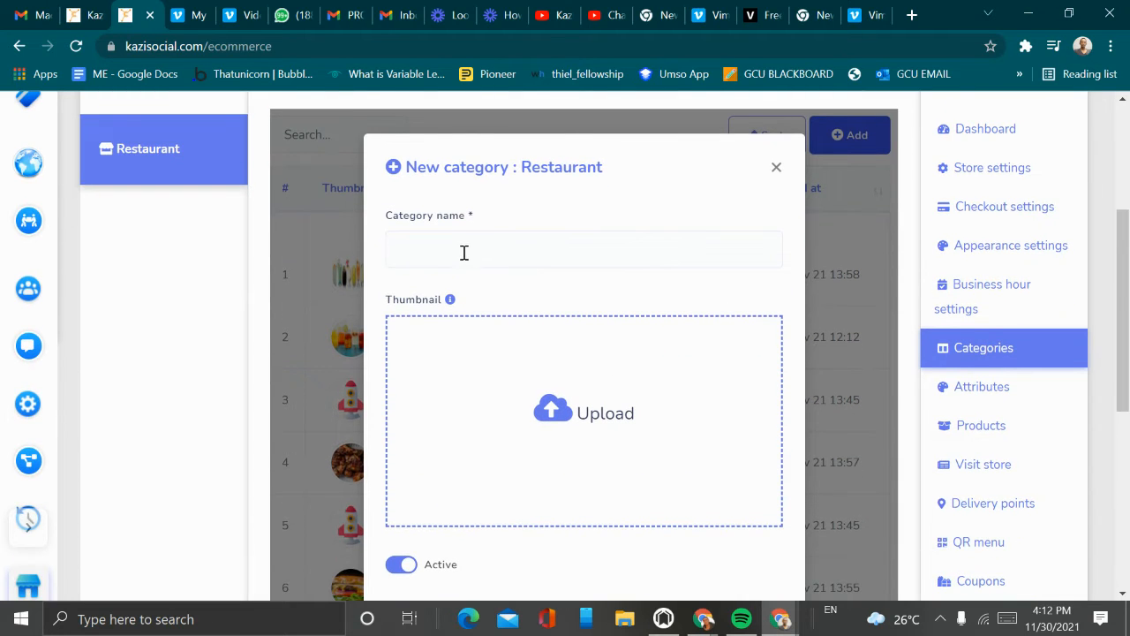
scroll(466, 309, "down", 1)
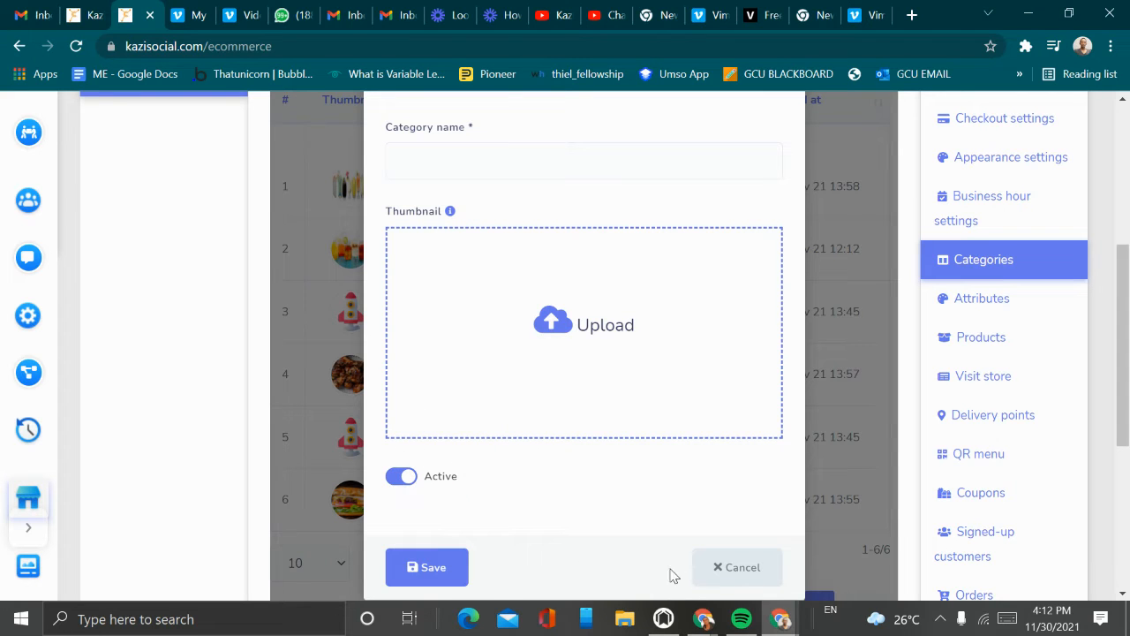
left_click(725, 570)
scroll(570, 303, "up", 2)
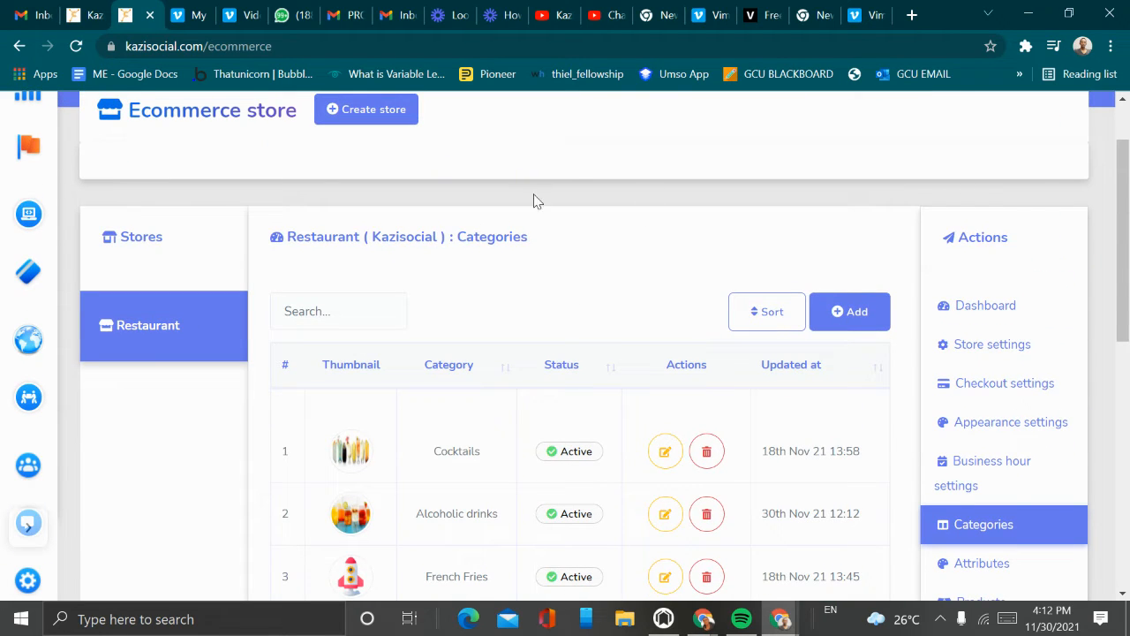
scroll(545, 357, "down", 1)
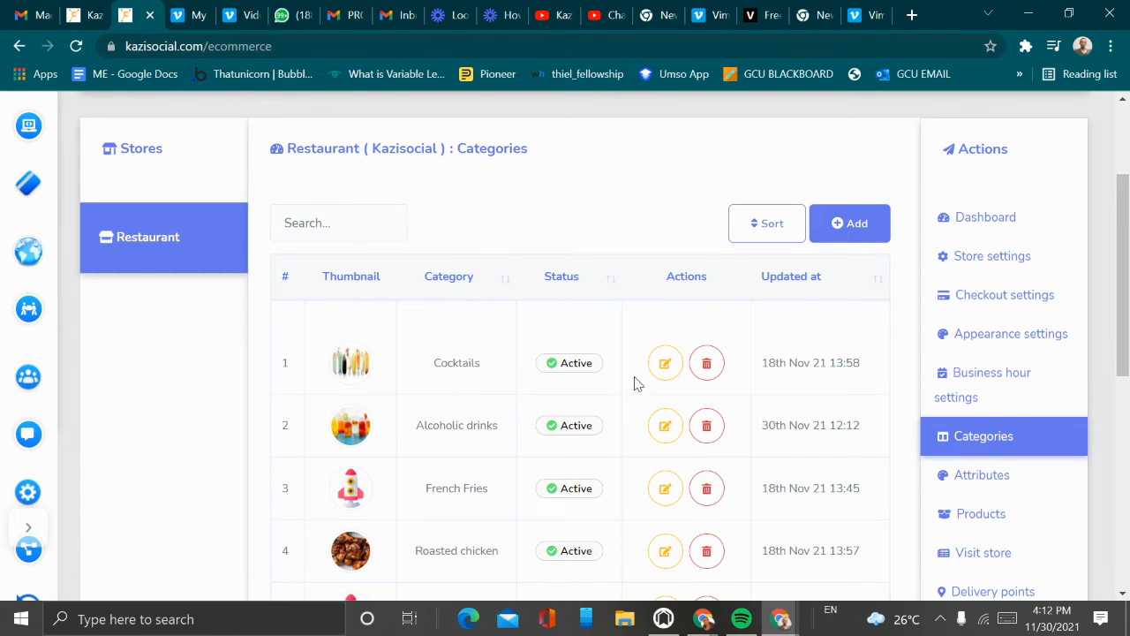
scroll(725, 469, "down", 3)
scroll(721, 371, "up", 2)
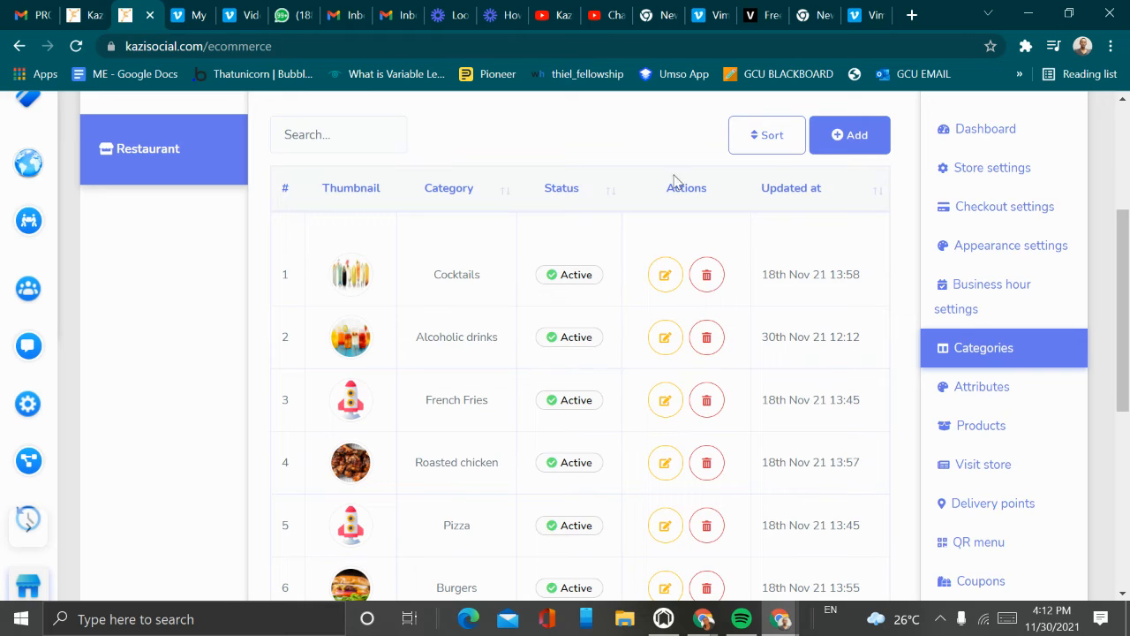
Open the store's attributes, view the new attribute form, and close it without adding anything.
left_click(984, 392)
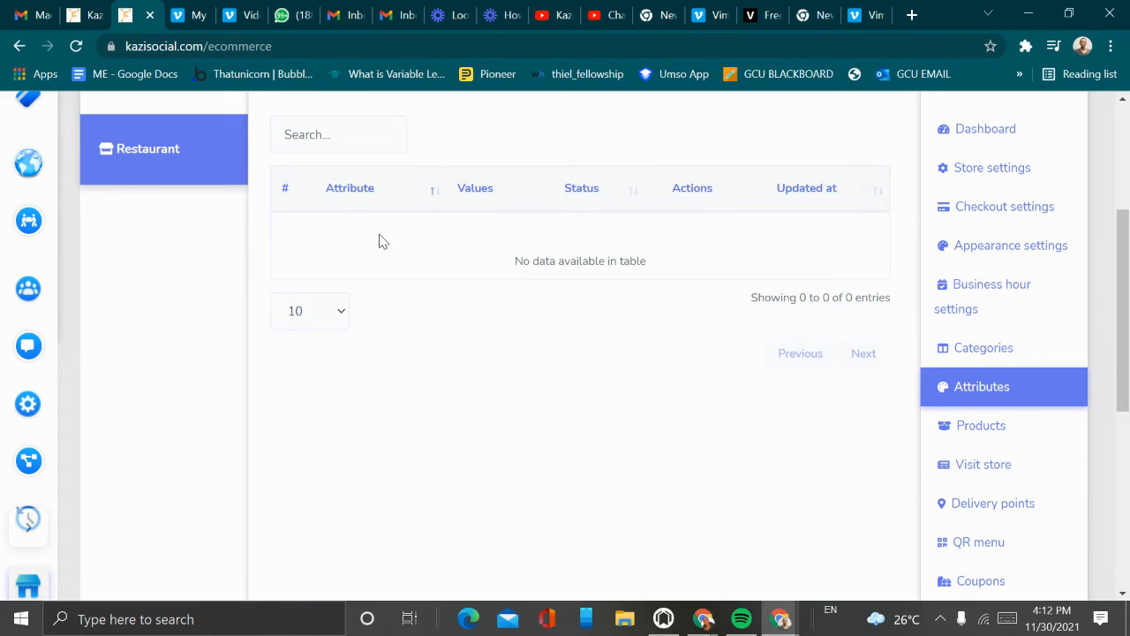
scroll(624, 290, "up", 2)
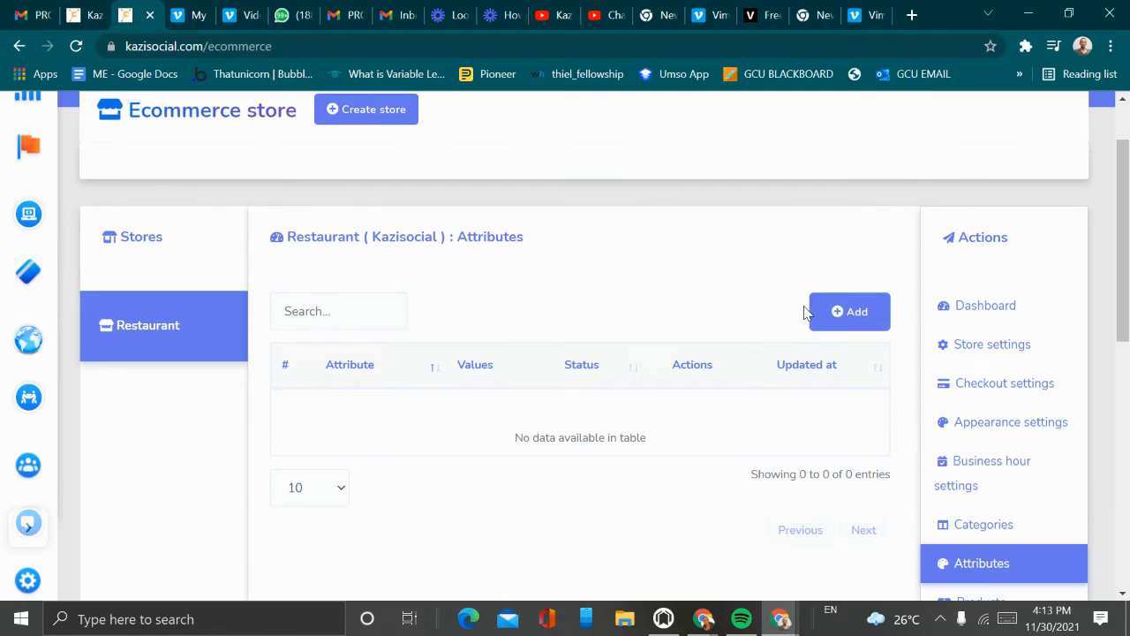
left_click(817, 312)
scroll(618, 336, "down", 2)
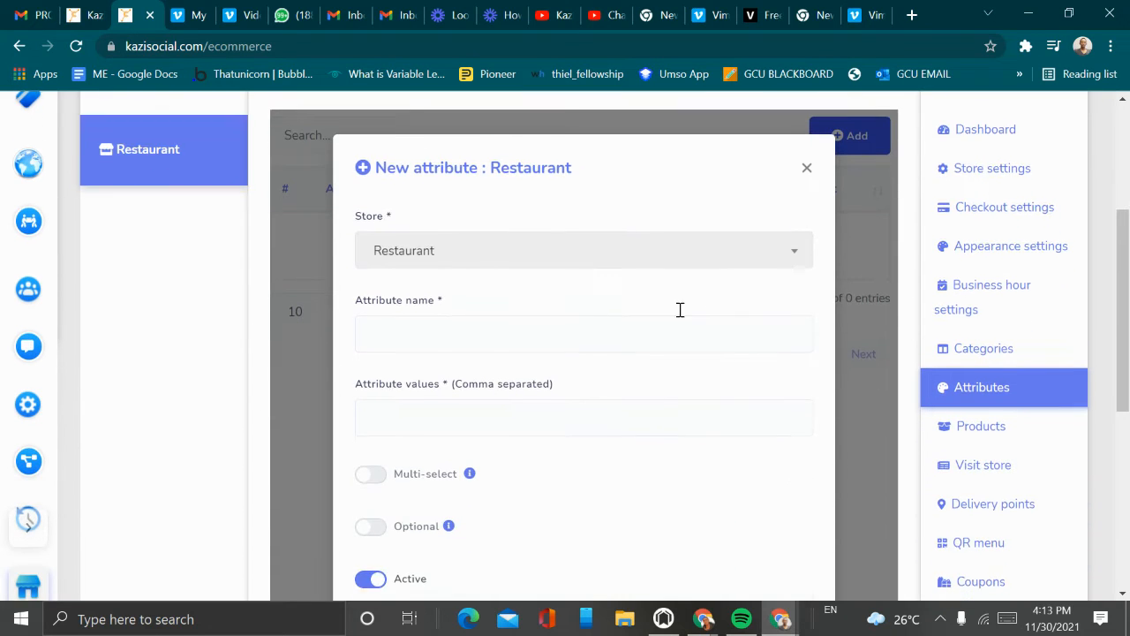
left_click(806, 168)
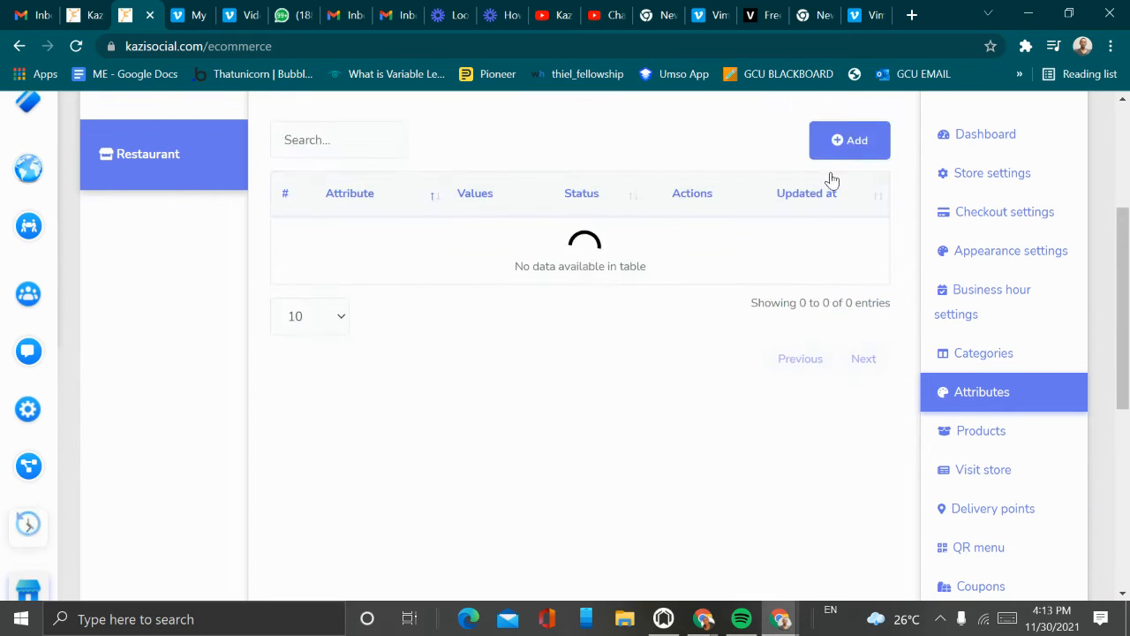
Reopen the new attribute form, review its name, comma-separated values, Multi-select, Optional and Active fields, and cancel it.
scroll(834, 203, "up", 1)
left_click(836, 226)
scroll(468, 331, "down", 1)
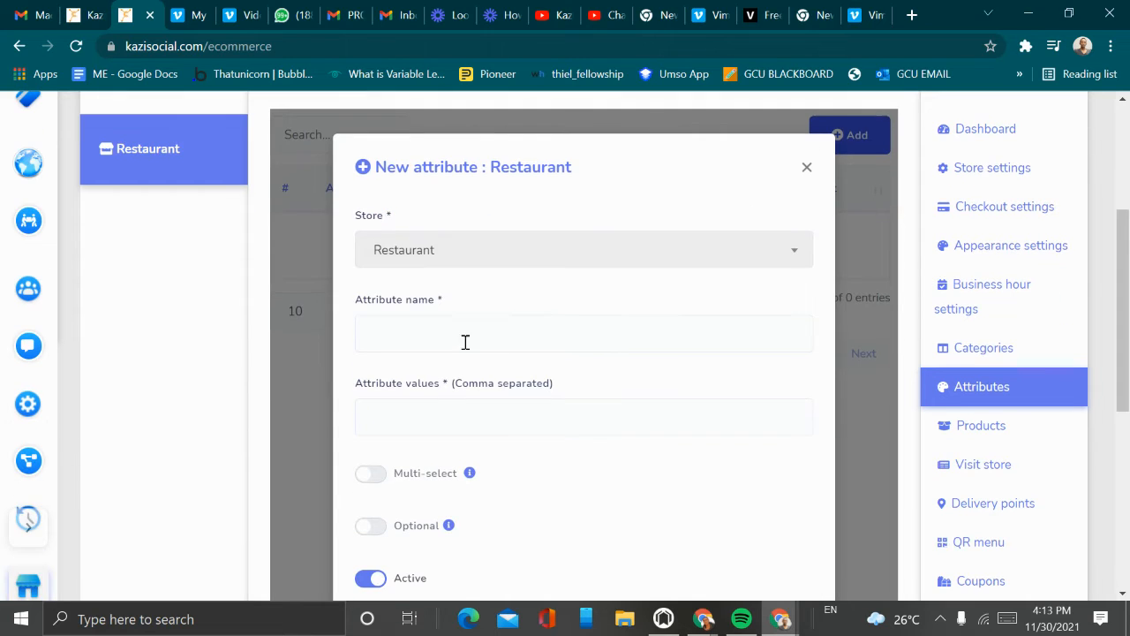
left_click(465, 342)
scroll(462, 313, "down", 1)
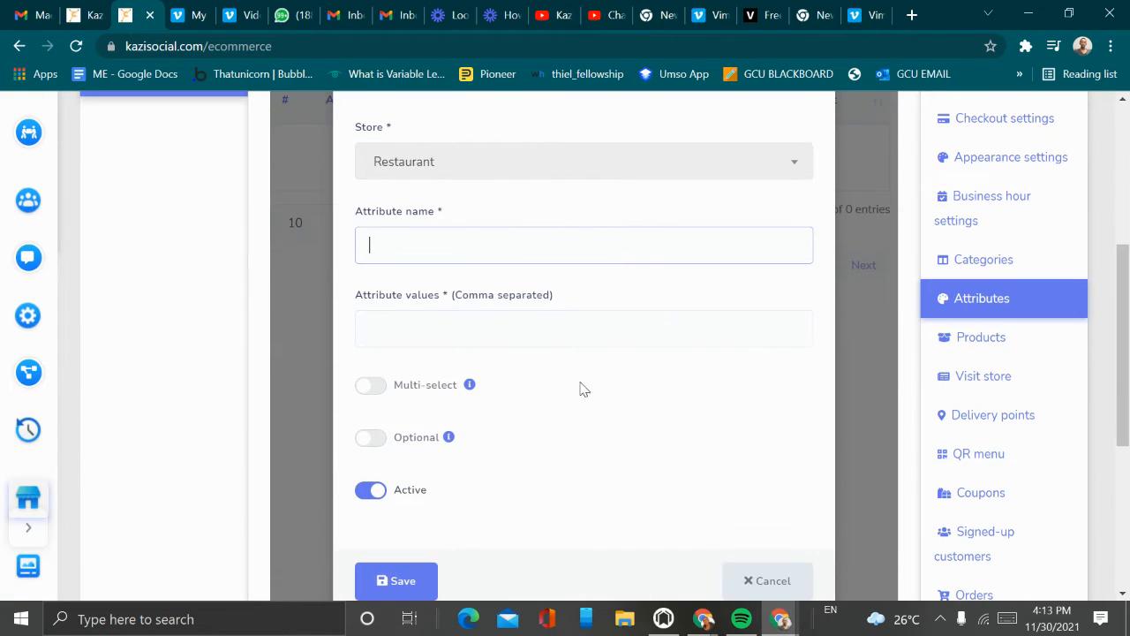
scroll(459, 407, "up", 1)
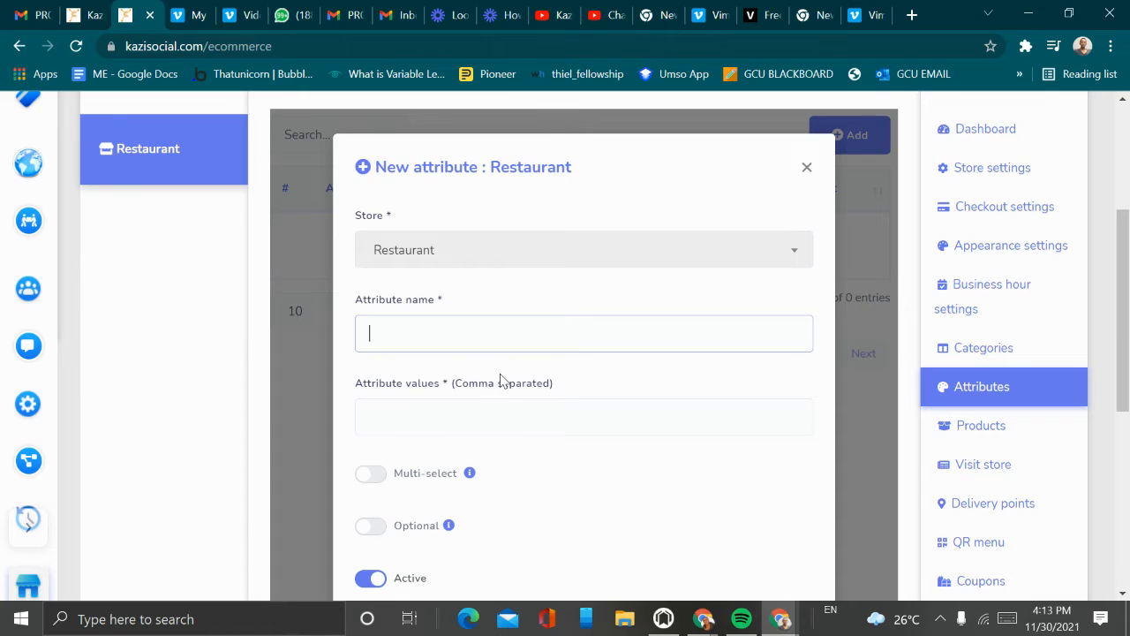
scroll(500, 380, "down", 2)
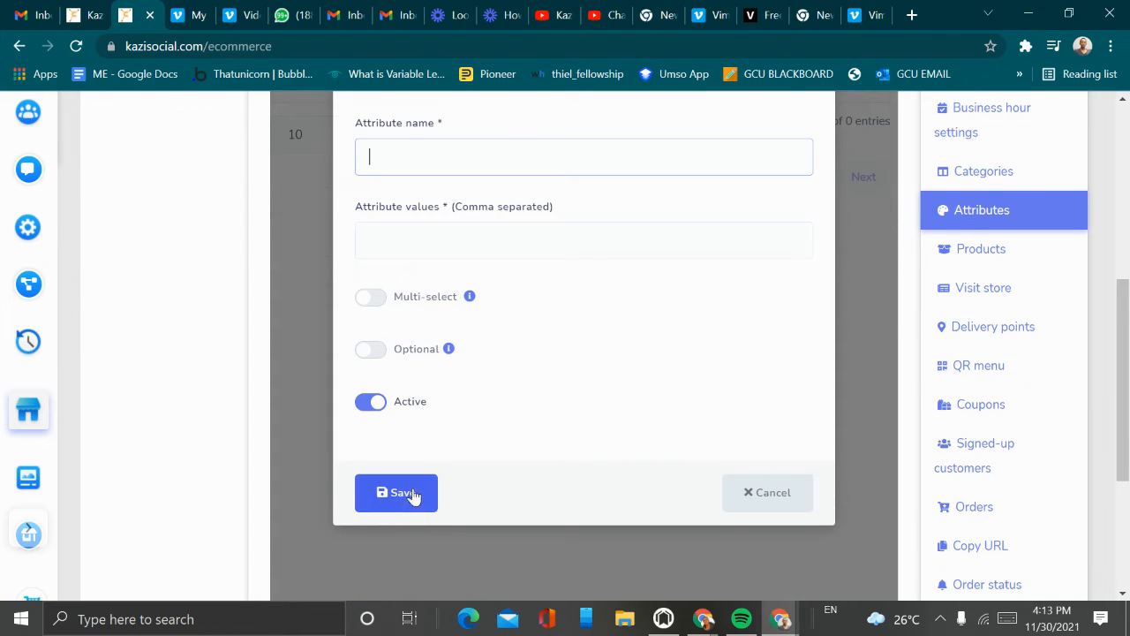
left_click(765, 494)
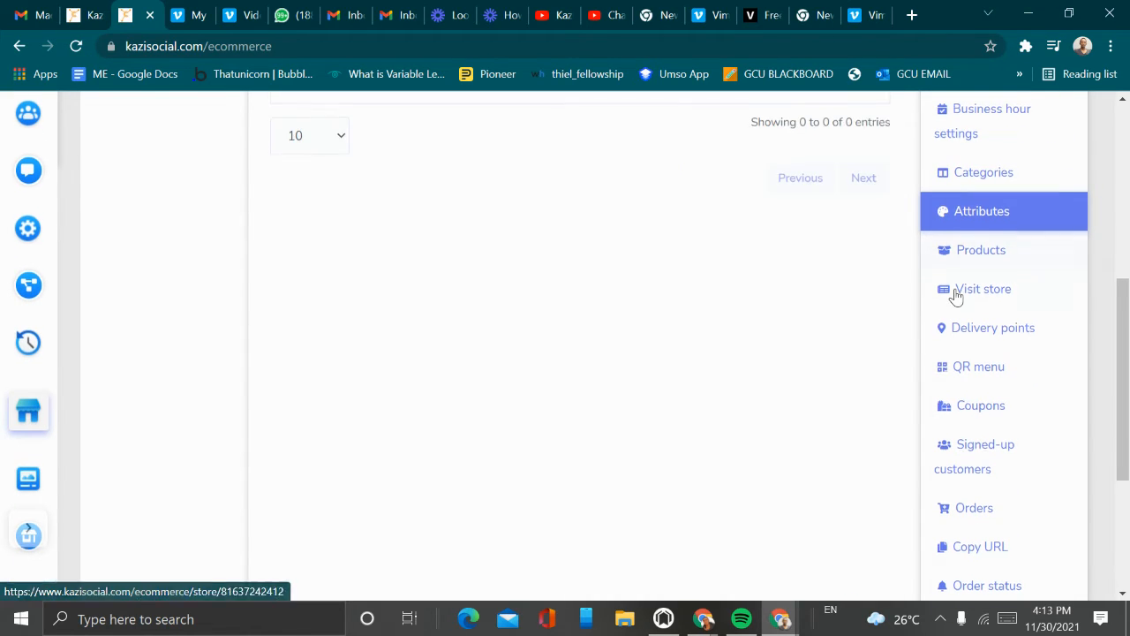
Open the Restaurant store's products and look over each product's price, status and stock.
scroll(605, 263, "up", 3)
scroll(951, 449, "down", 2)
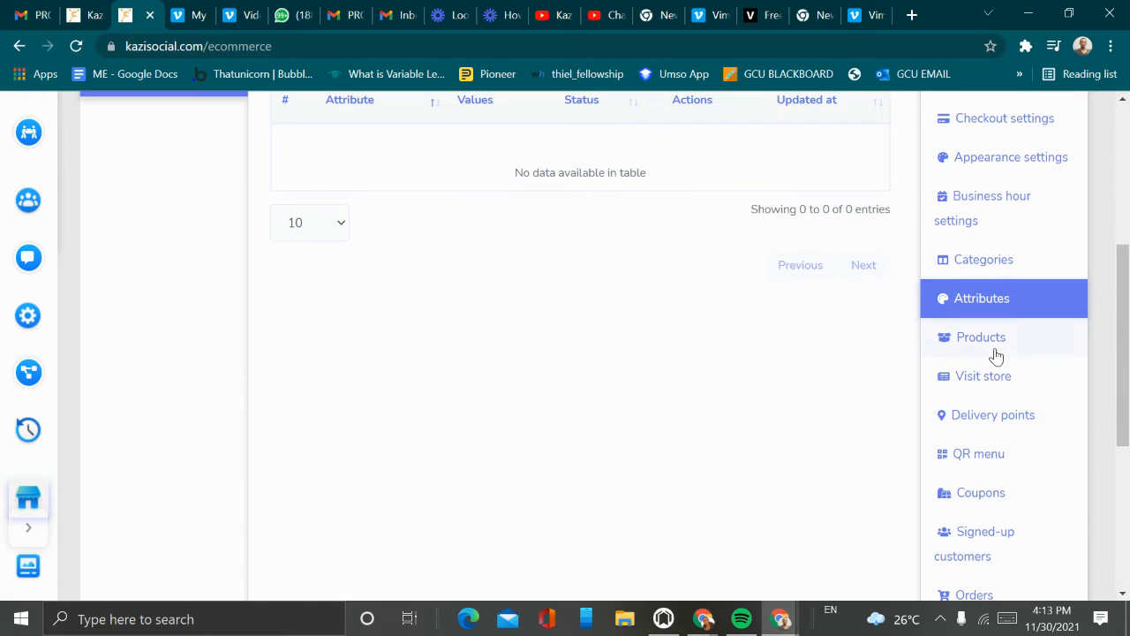
left_click(996, 353)
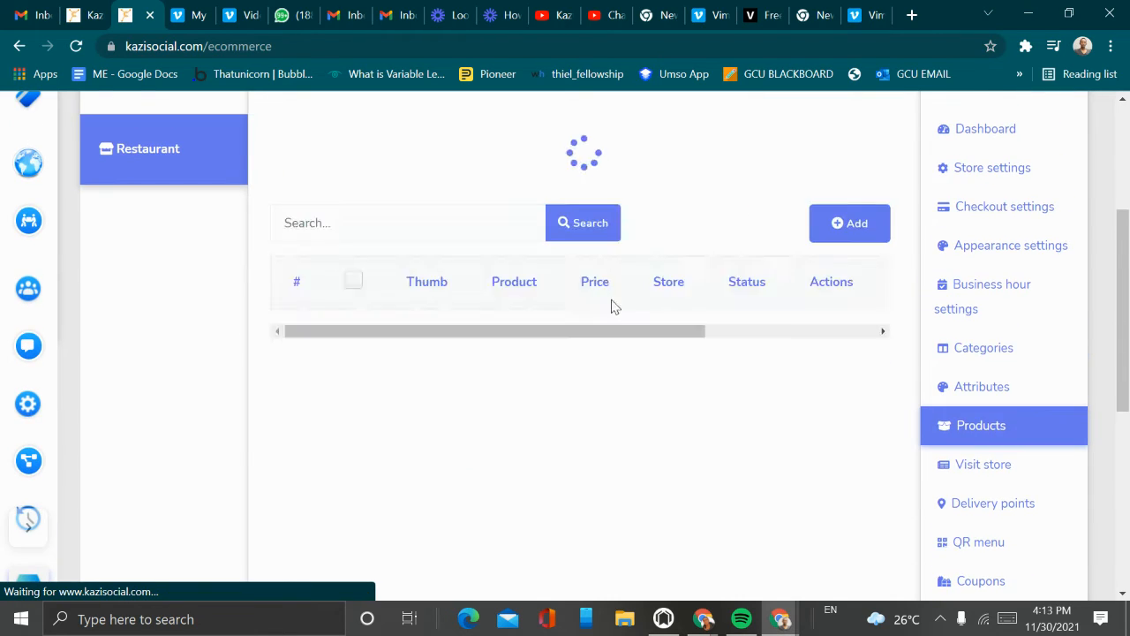
scroll(595, 328, "down", 2)
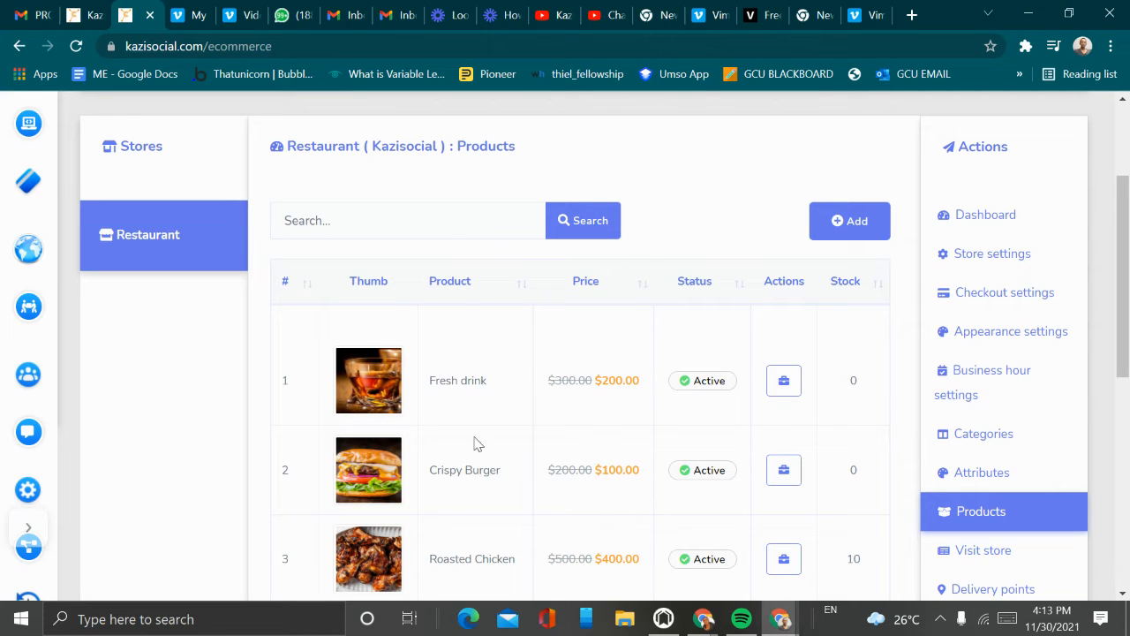
scroll(474, 443, "down", 4)
scroll(419, 389, "up", 3)
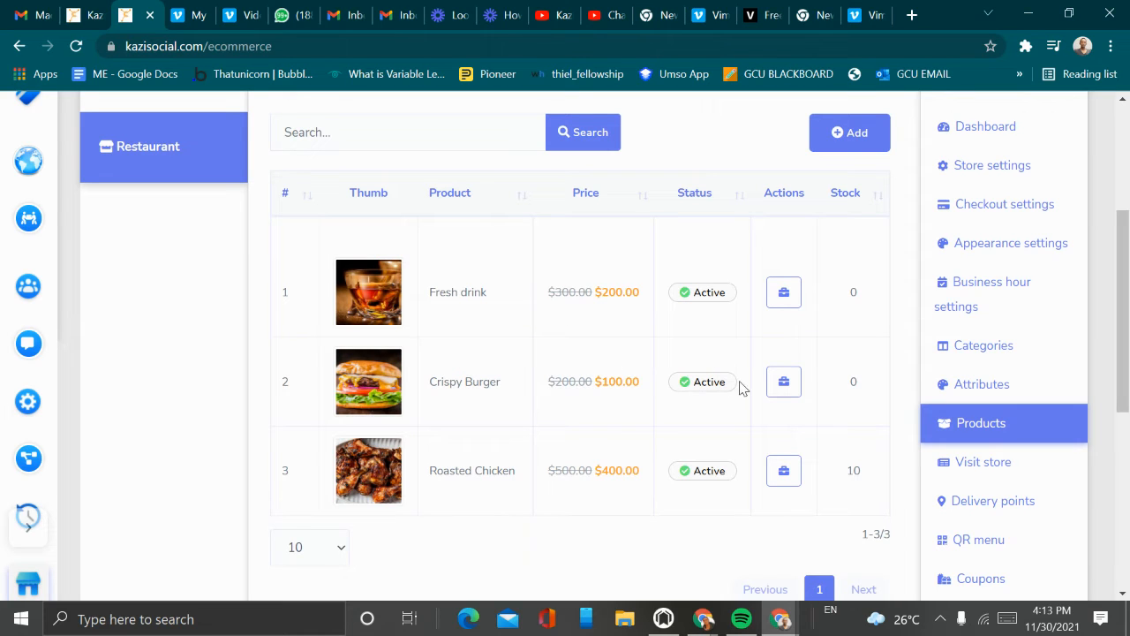
Open the Crispy Burger product for editing and review its name, original price and sell price.
left_click(782, 381)
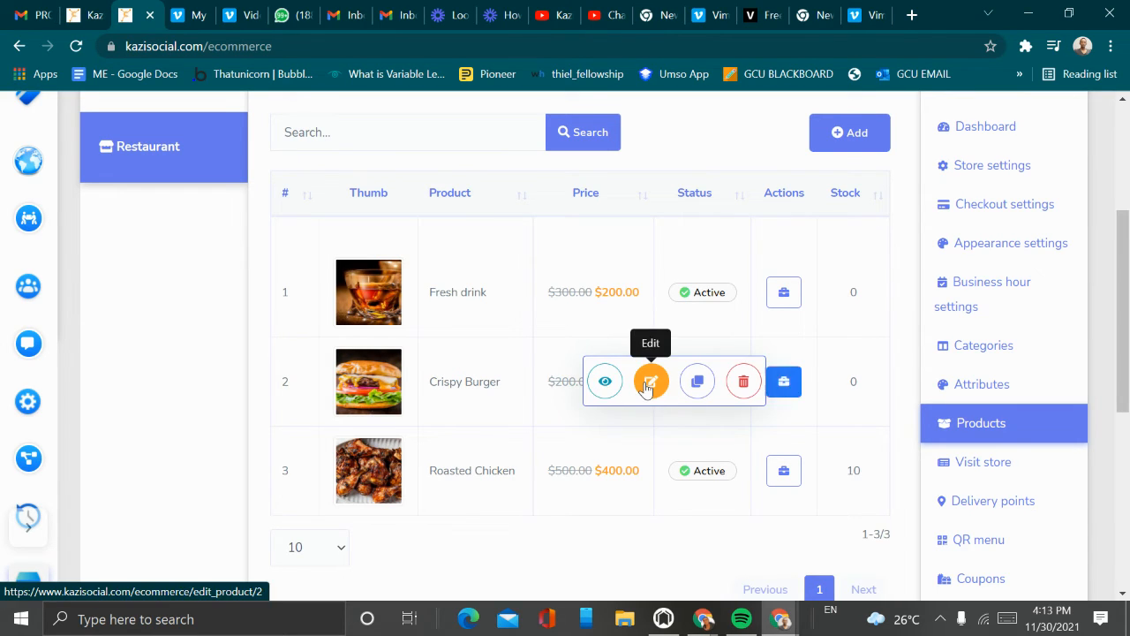
left_click(649, 383)
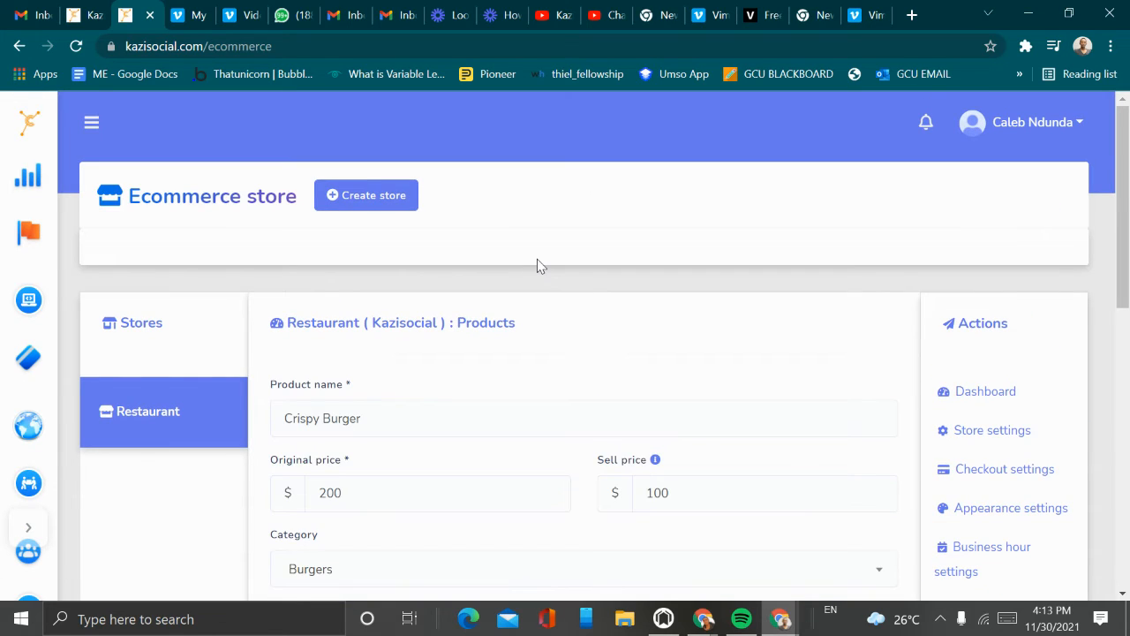
scroll(537, 270, "down", 2)
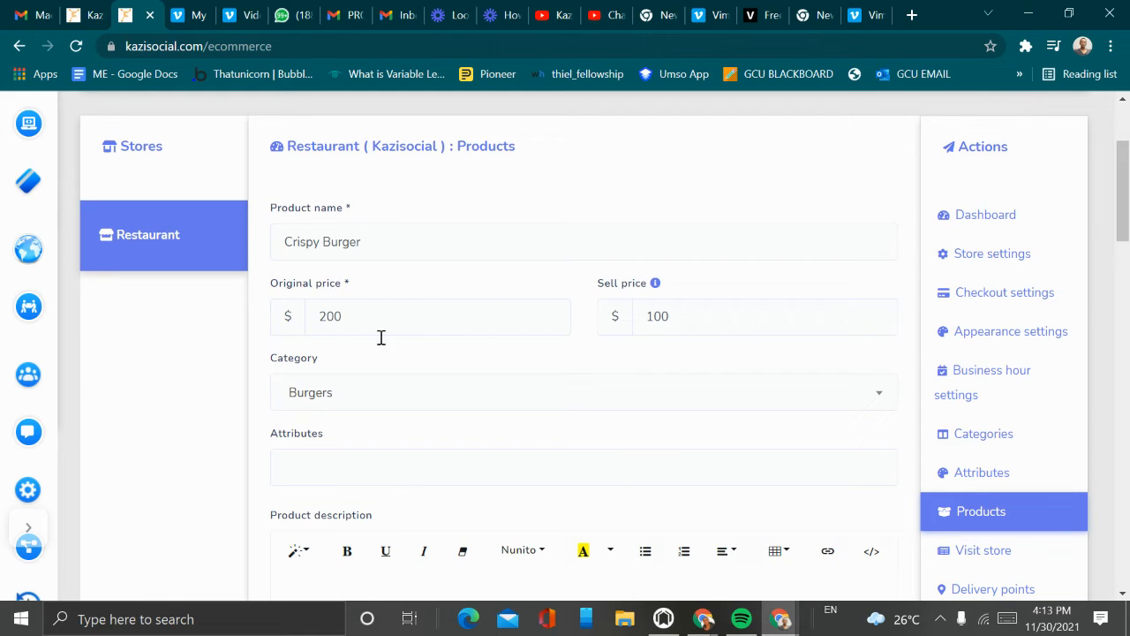
scroll(437, 349, "down", 1)
Browse the categories available for the product and select Burgers.
left_click(437, 299)
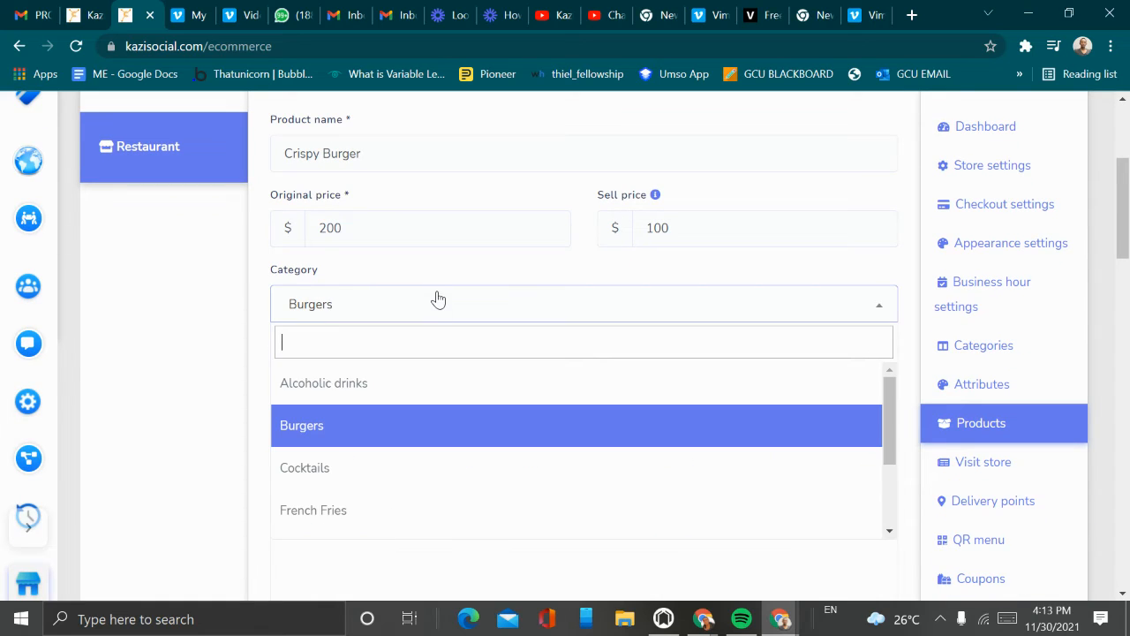
scroll(385, 420, "down", 2)
scroll(386, 424, "up", 2)
left_click(315, 426)
scroll(278, 366, "down", 2)
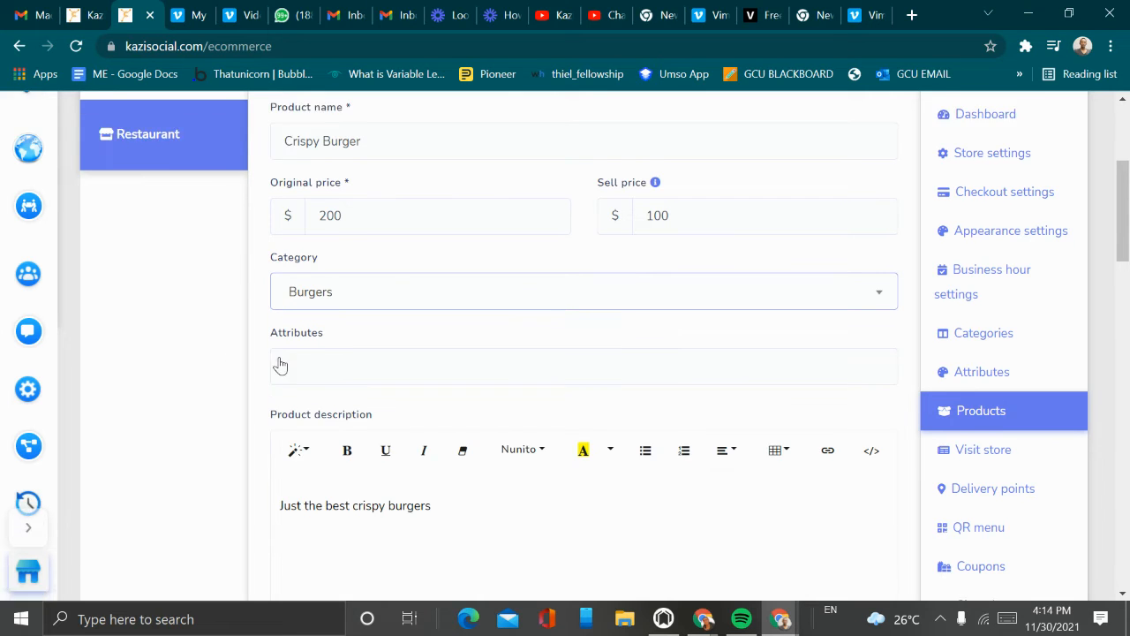
Check the product's attribute choices without picking any, and review its description and purchase note.
left_click(327, 202)
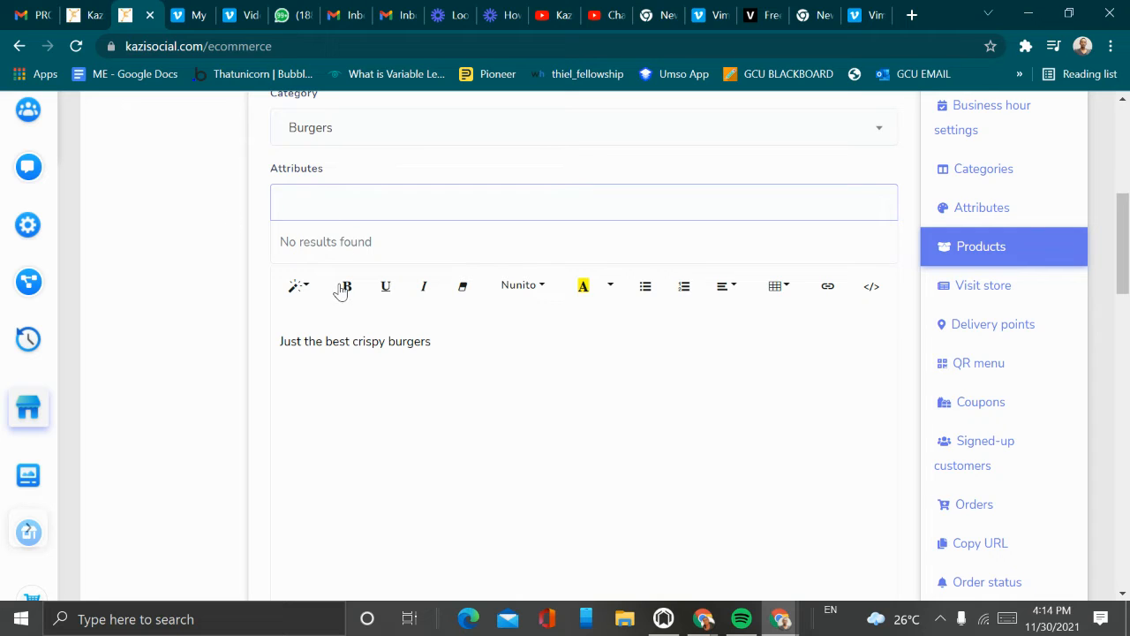
left_click(439, 217)
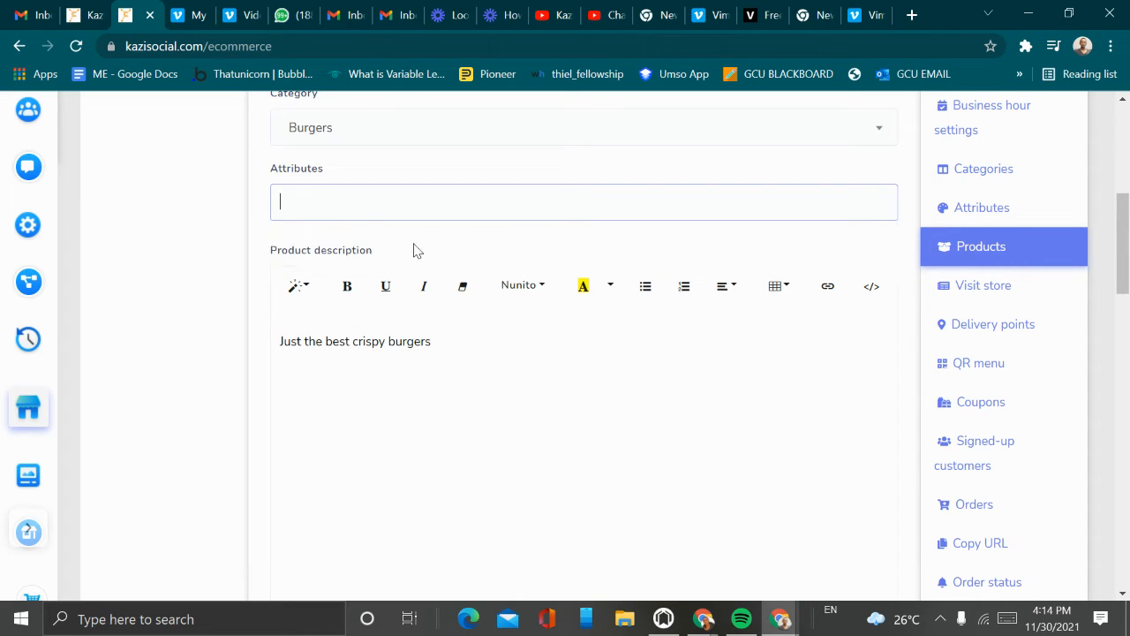
left_click(415, 244)
scroll(341, 265, "down", 3)
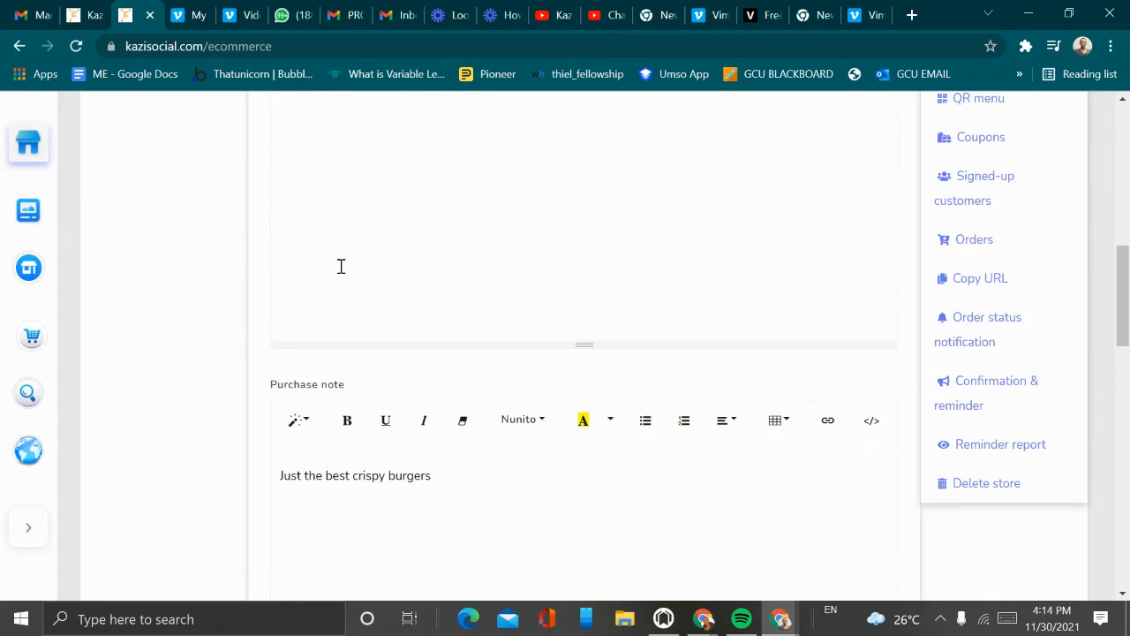
scroll(341, 261, "up", 2)
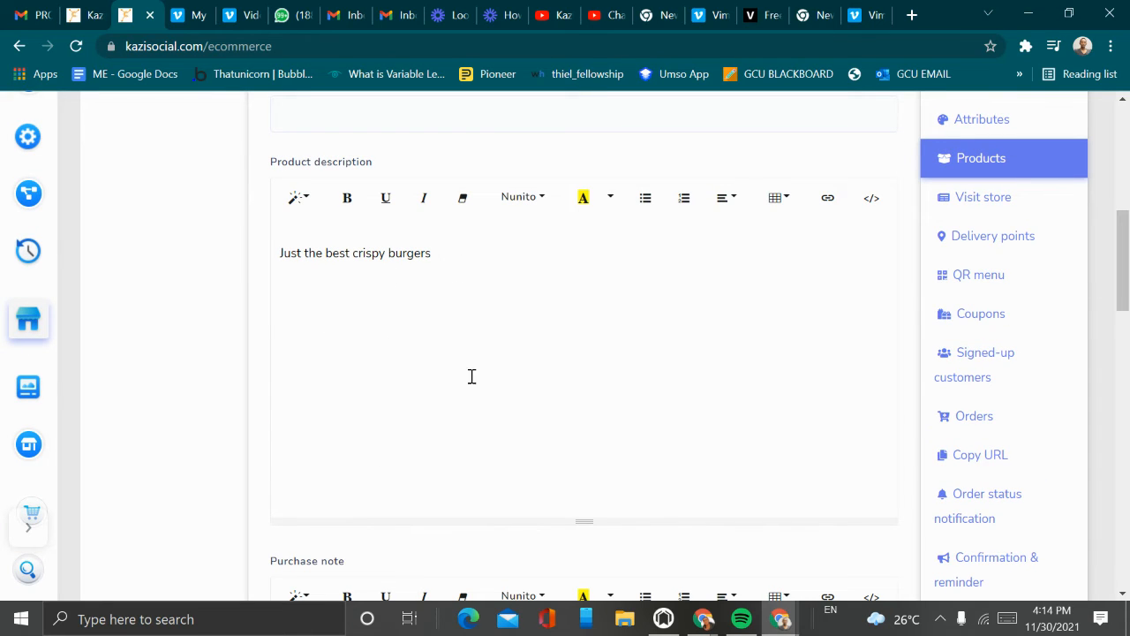
scroll(460, 383, "down", 2)
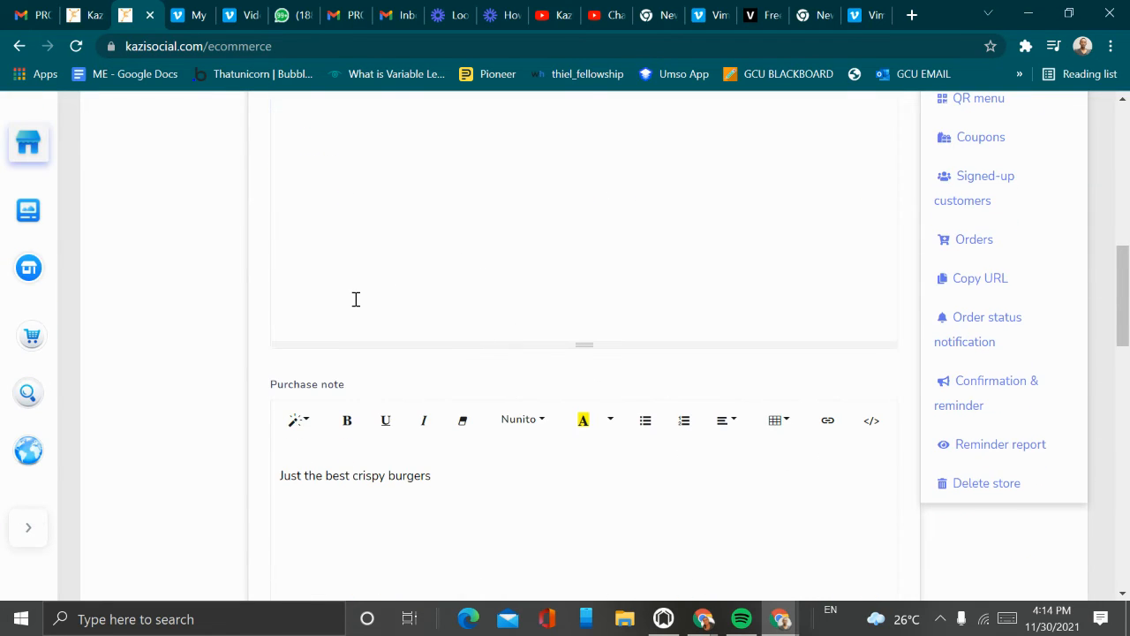
scroll(437, 363, "down", 2)
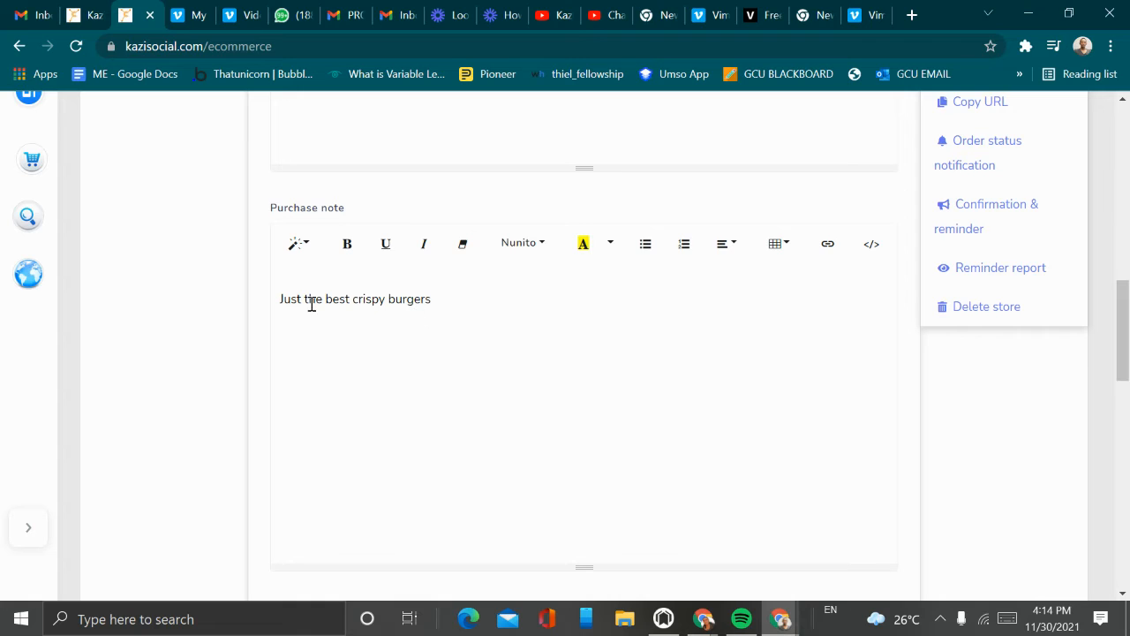
scroll(371, 373, "down", 2)
scroll(410, 354, "up", 2)
Review the product's image uploads, stock, preparation time, status and taxable settings, save it, and check the product list.
scroll(460, 305, "down", 5)
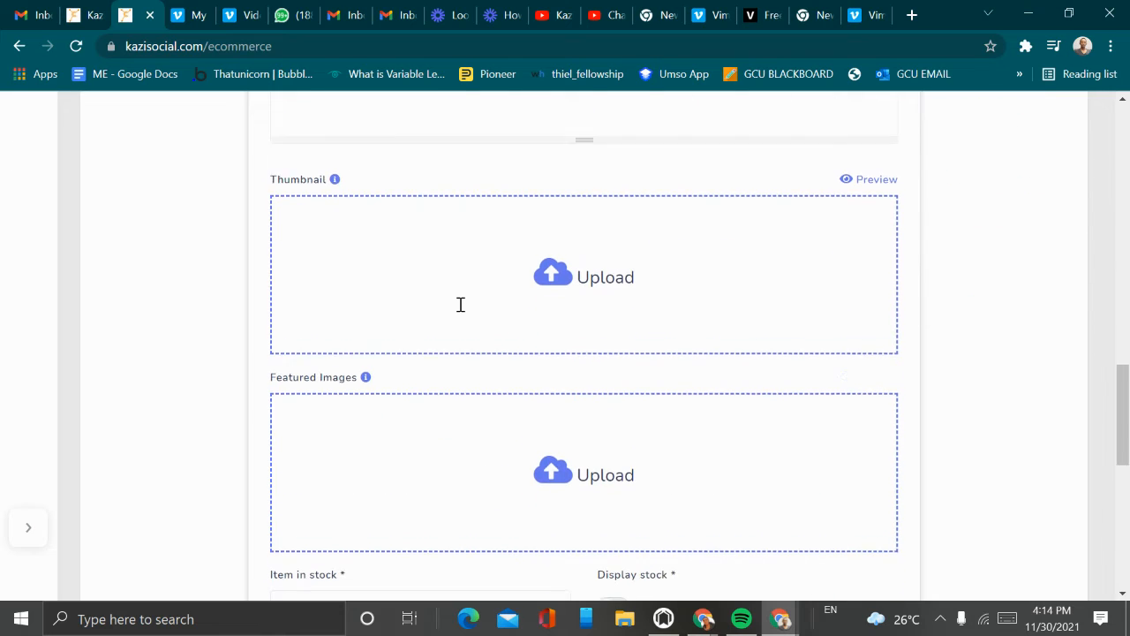
scroll(553, 324, "down", 2)
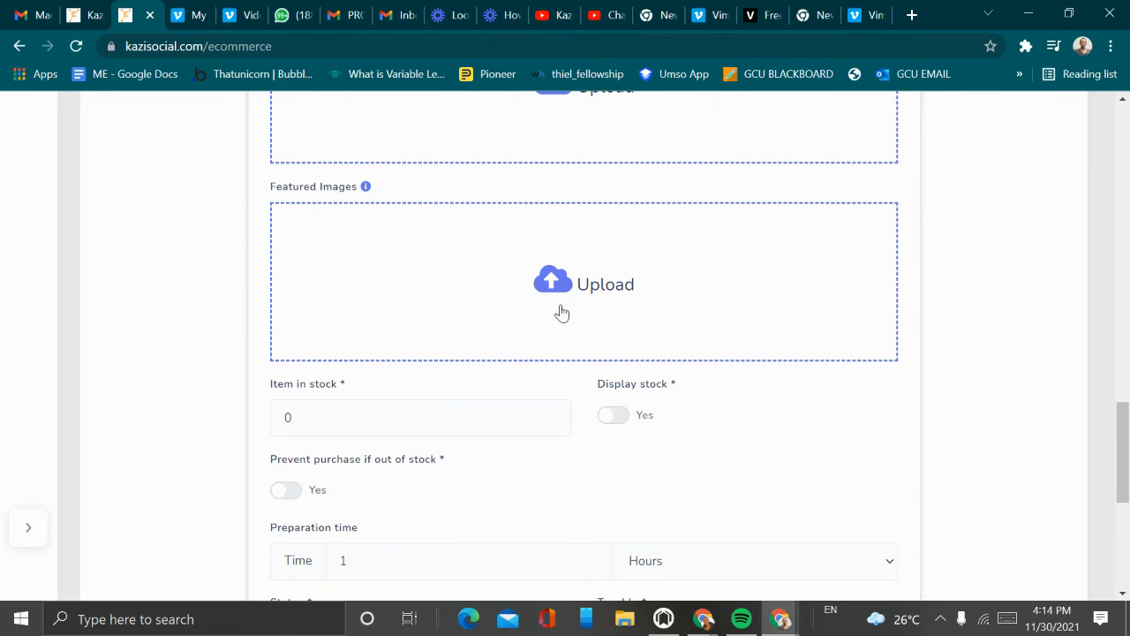
scroll(530, 380, "down", 2)
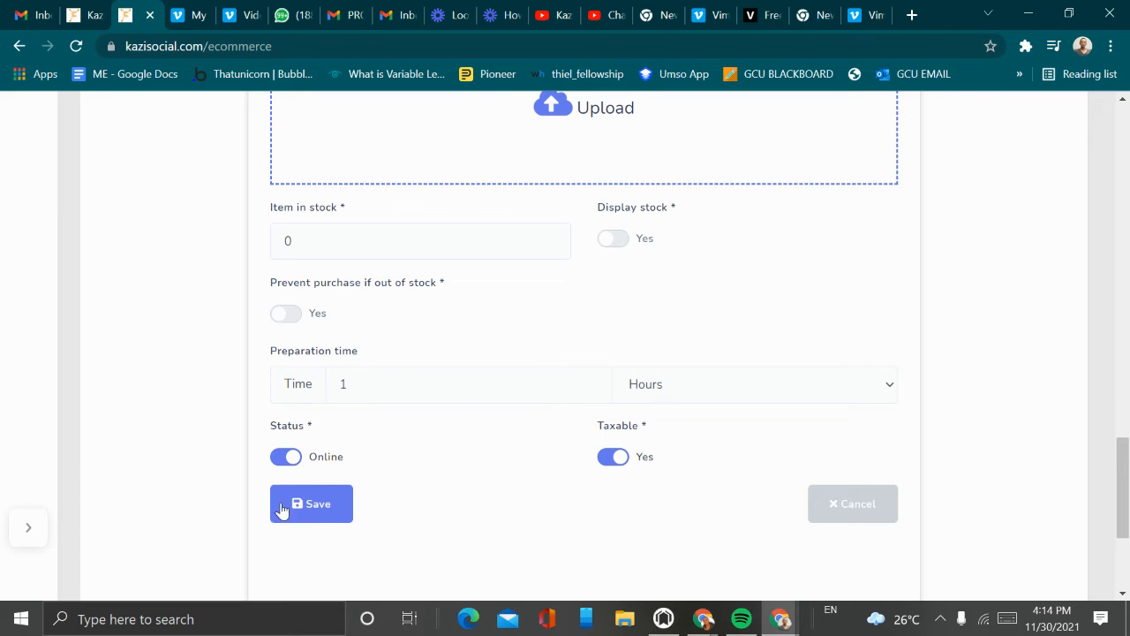
left_click(327, 503)
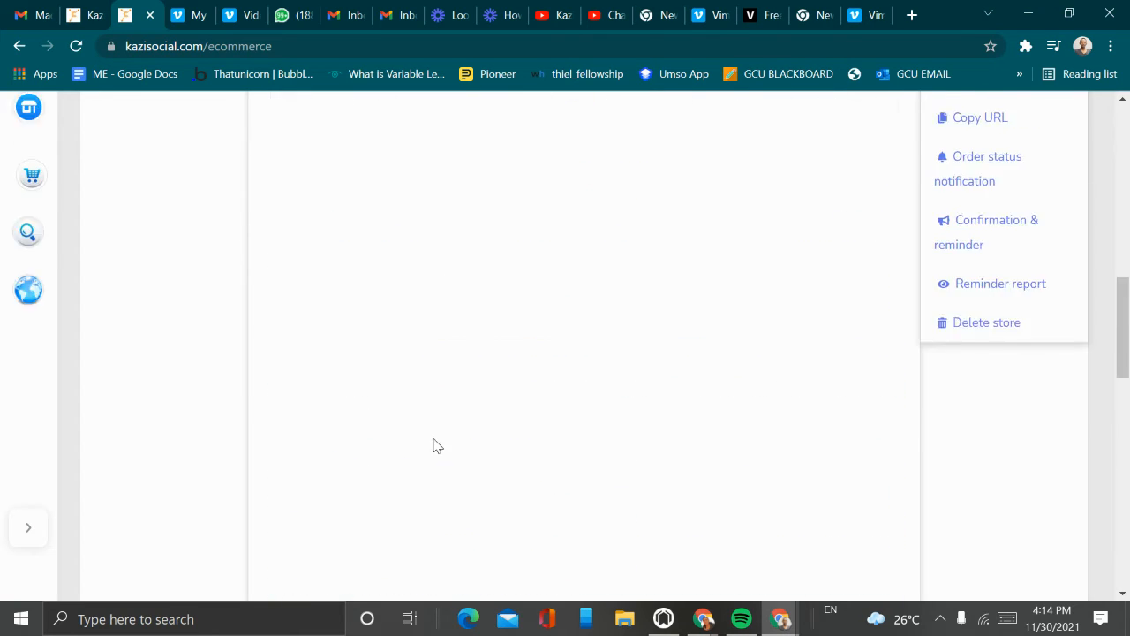
scroll(444, 436, "up", 3)
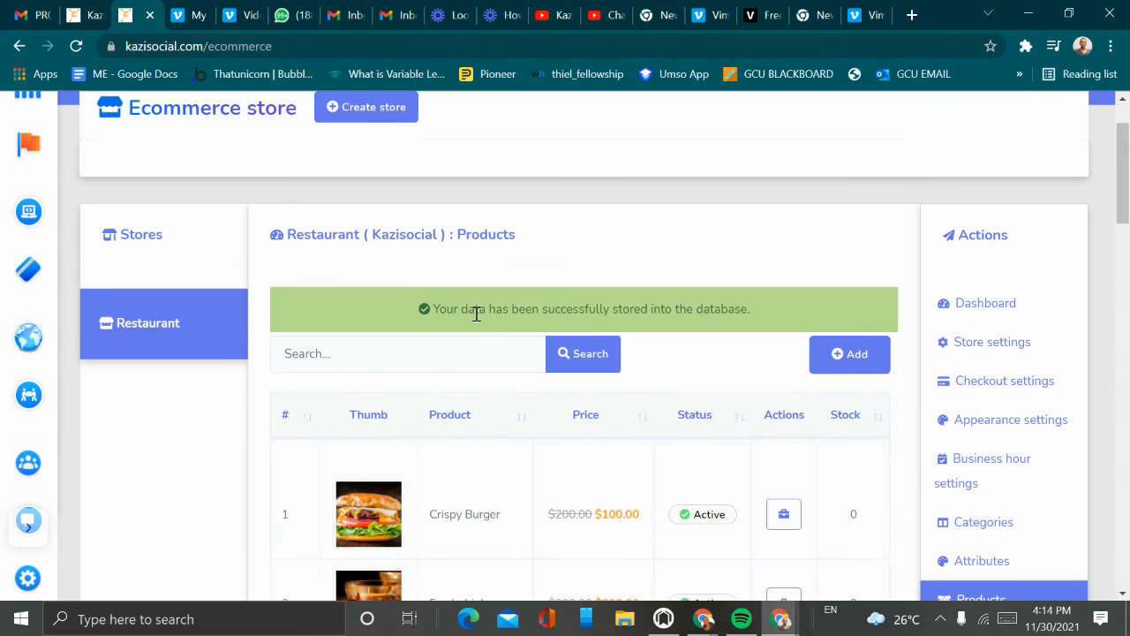
scroll(536, 252, "down", 5)
scroll(618, 246, "up", 2)
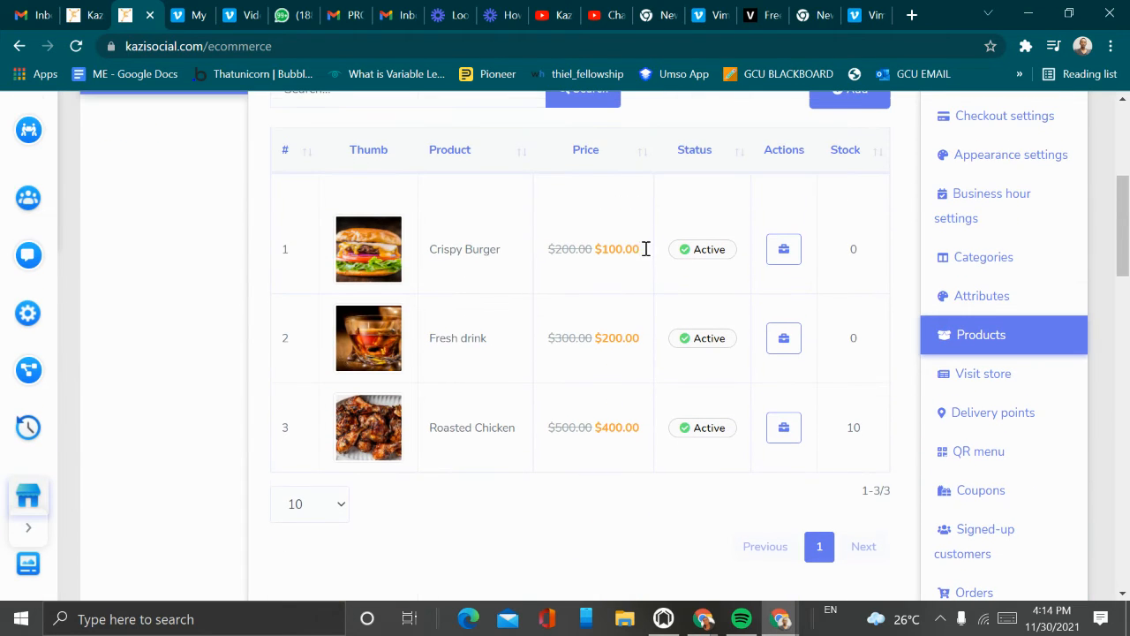
Visit the Restaurant store's public page and look over its search field and category selection.
left_click(966, 373)
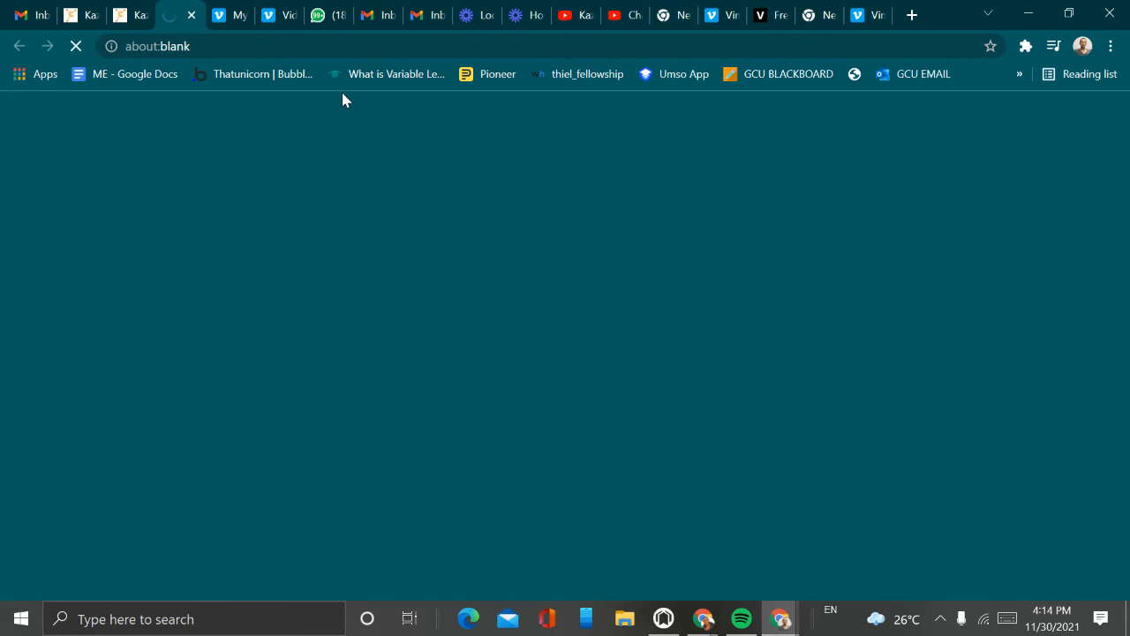
left_click(147, 12)
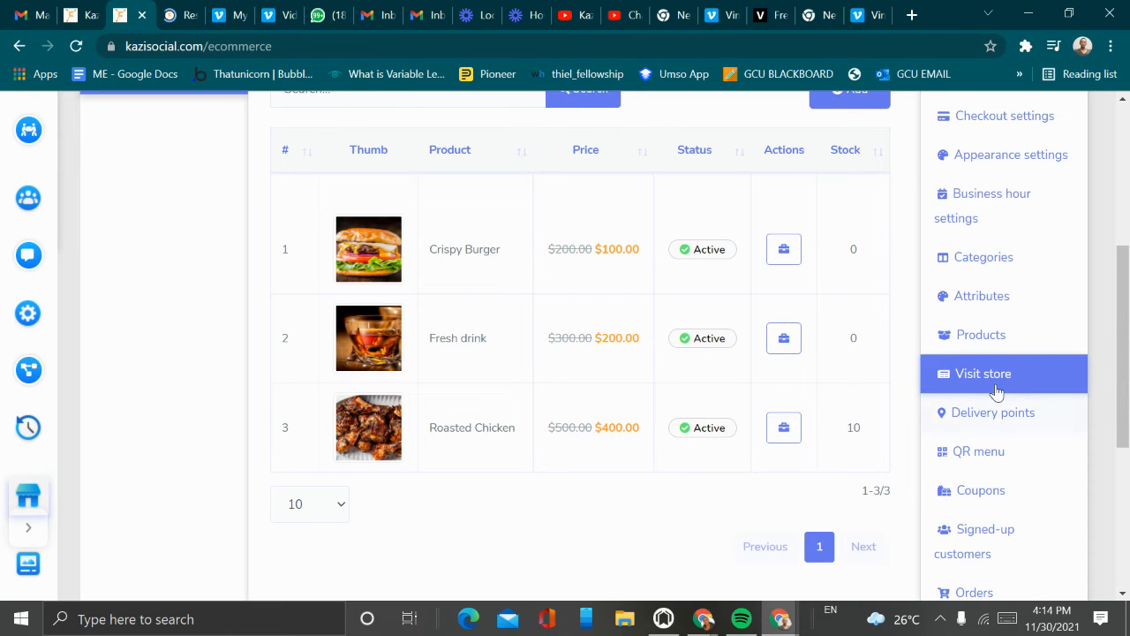
left_click(184, 14)
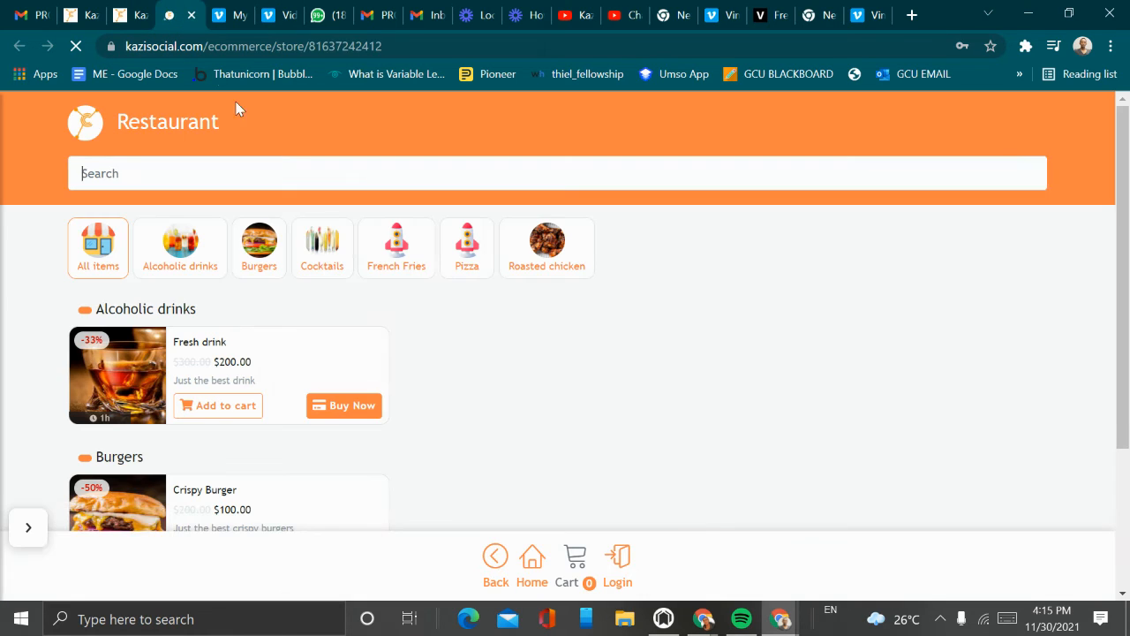
scroll(409, 348, "down", 3)
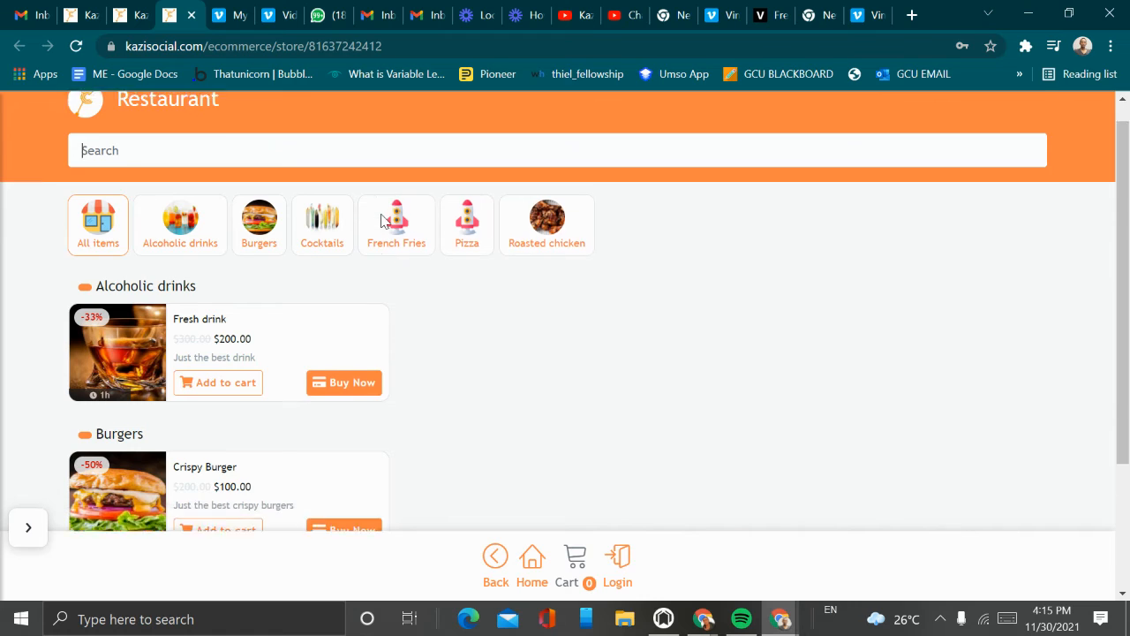
scroll(409, 347, "up", 3)
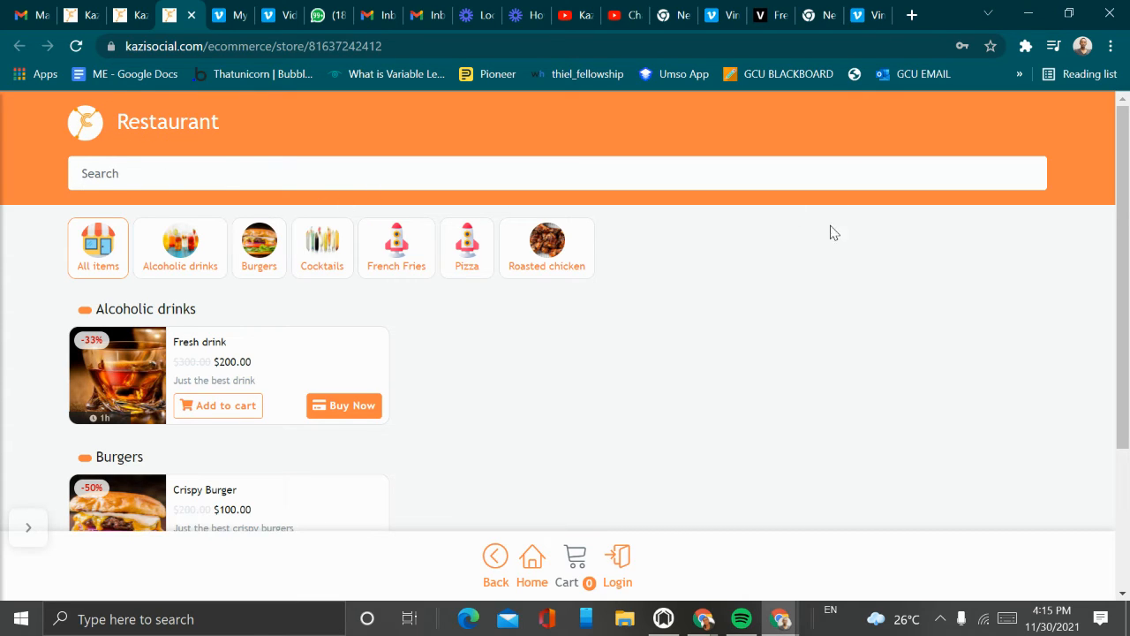
Examine the storefront's product cards, including discounts, prices, descriptions and the Add to cart and Buy Now options.
scroll(200, 260, "down", 1)
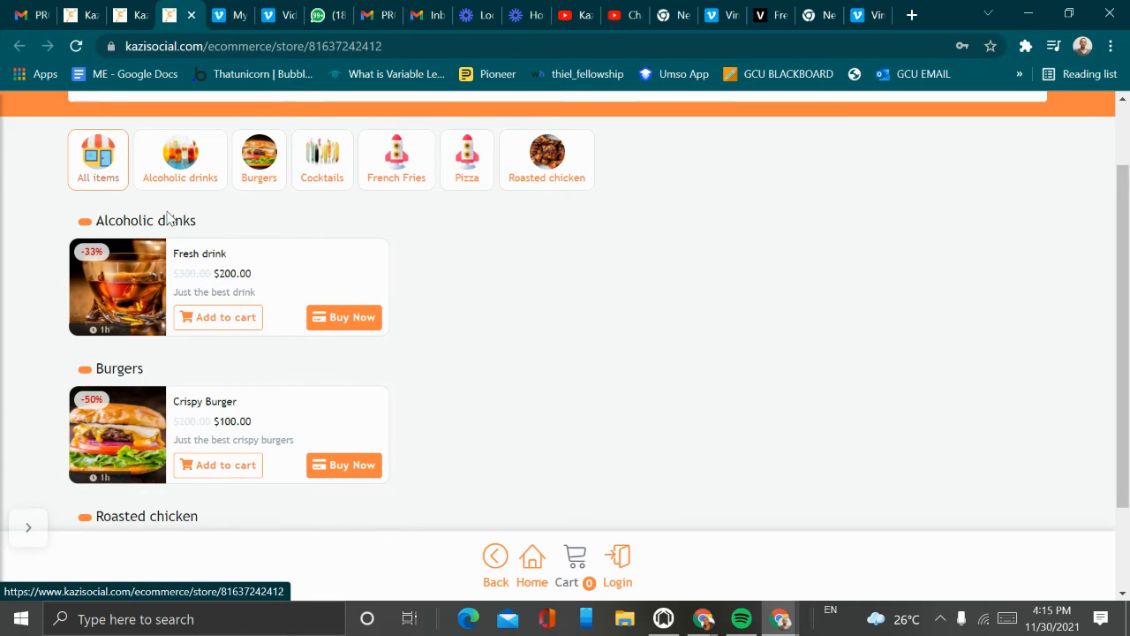
scroll(194, 201, "up", 1)
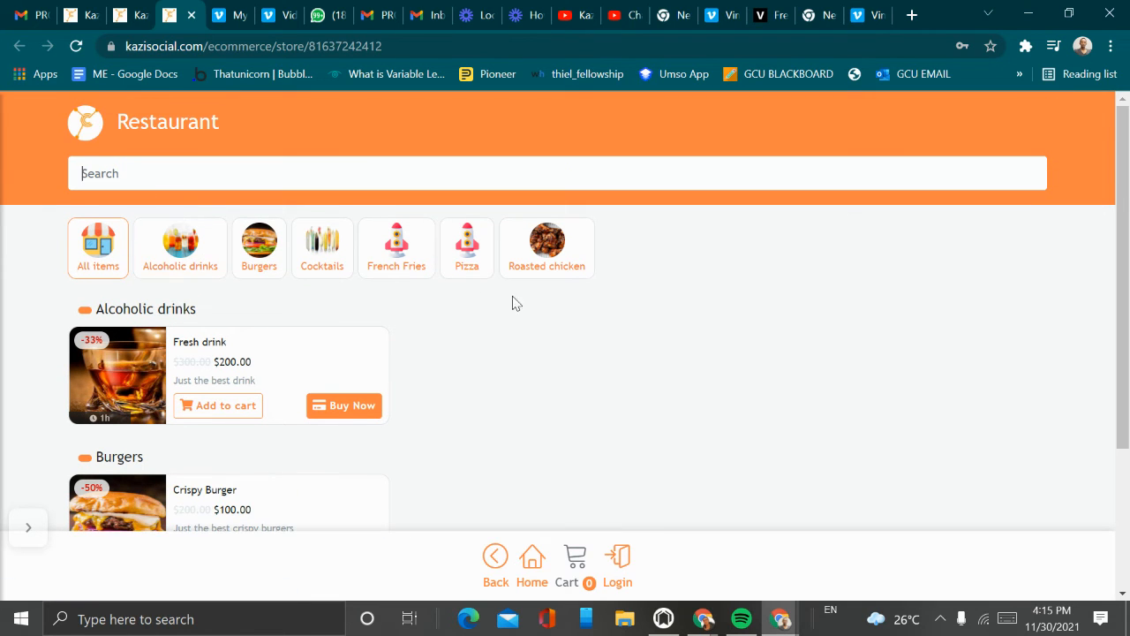
scroll(495, 305, "down", 1)
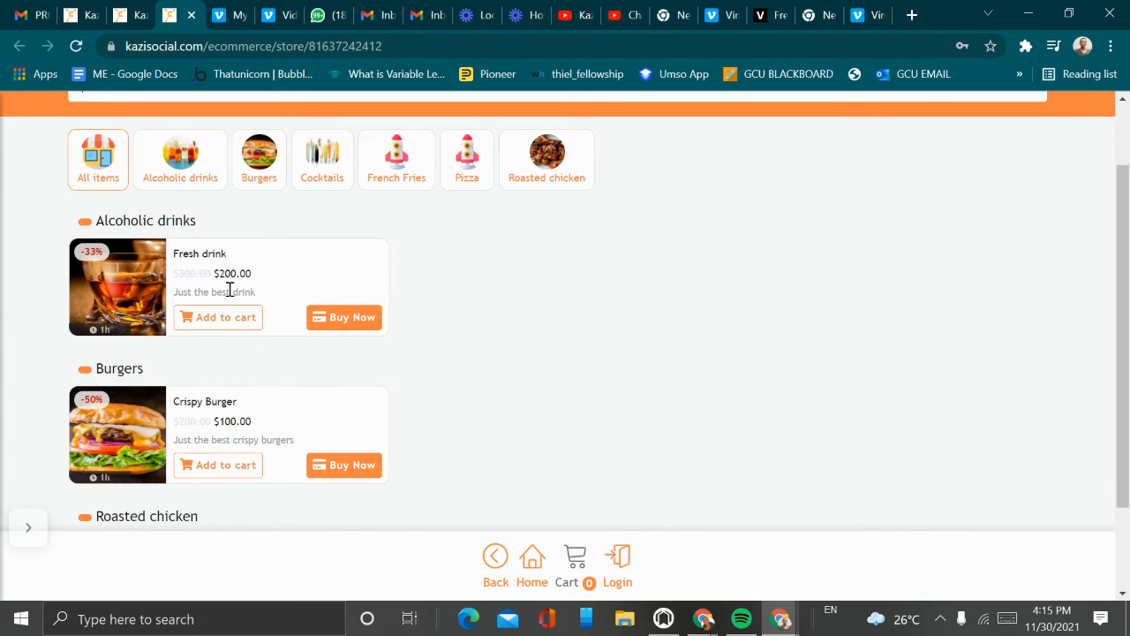
scroll(193, 349, "down", 2)
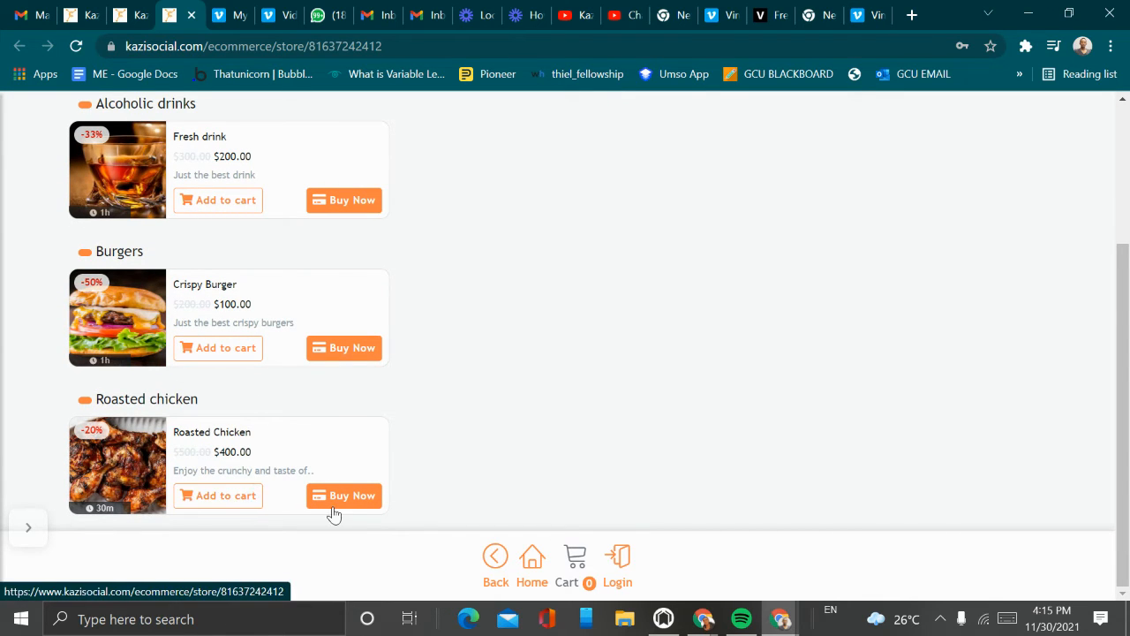
scroll(338, 438, "up", 3)
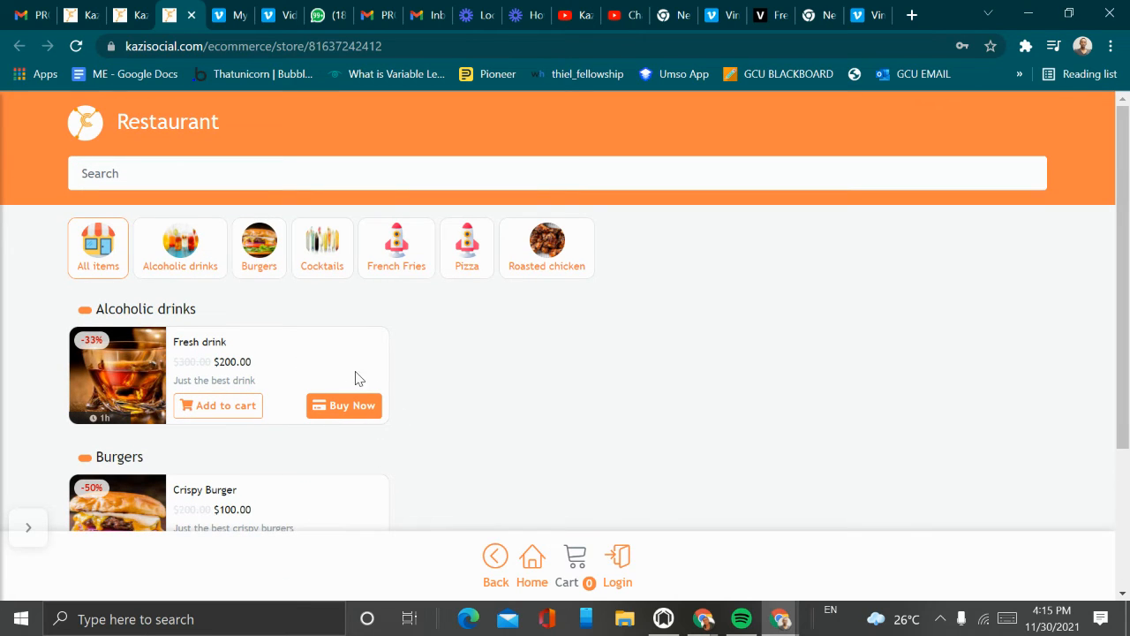
scroll(318, 340, "down", 1)
scroll(300, 334, "up", 1)
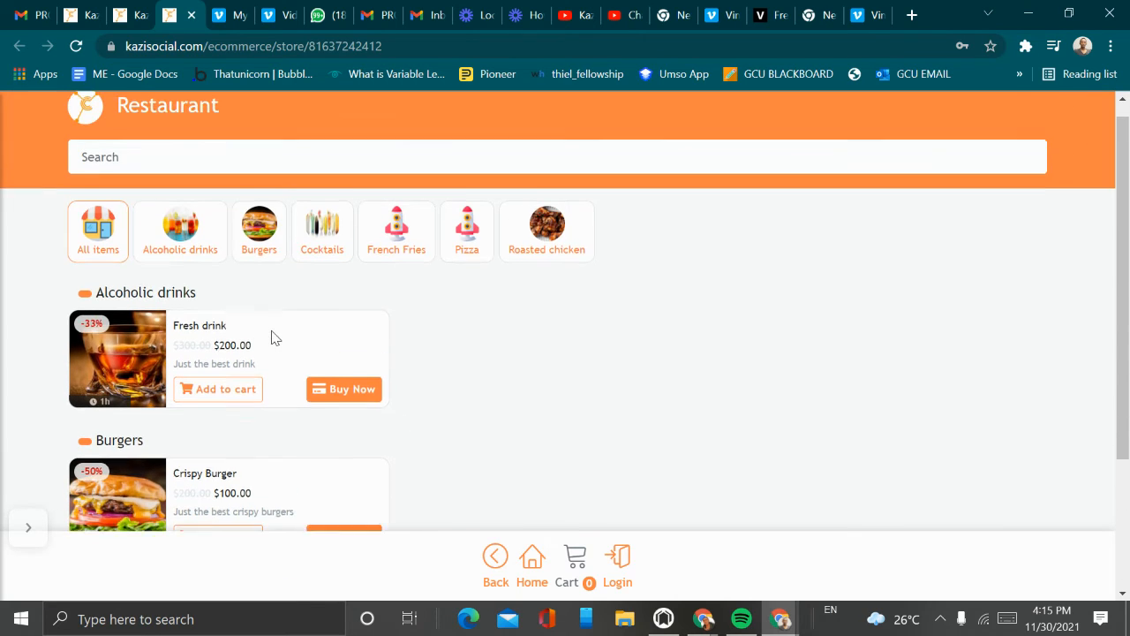
left_click(320, 164)
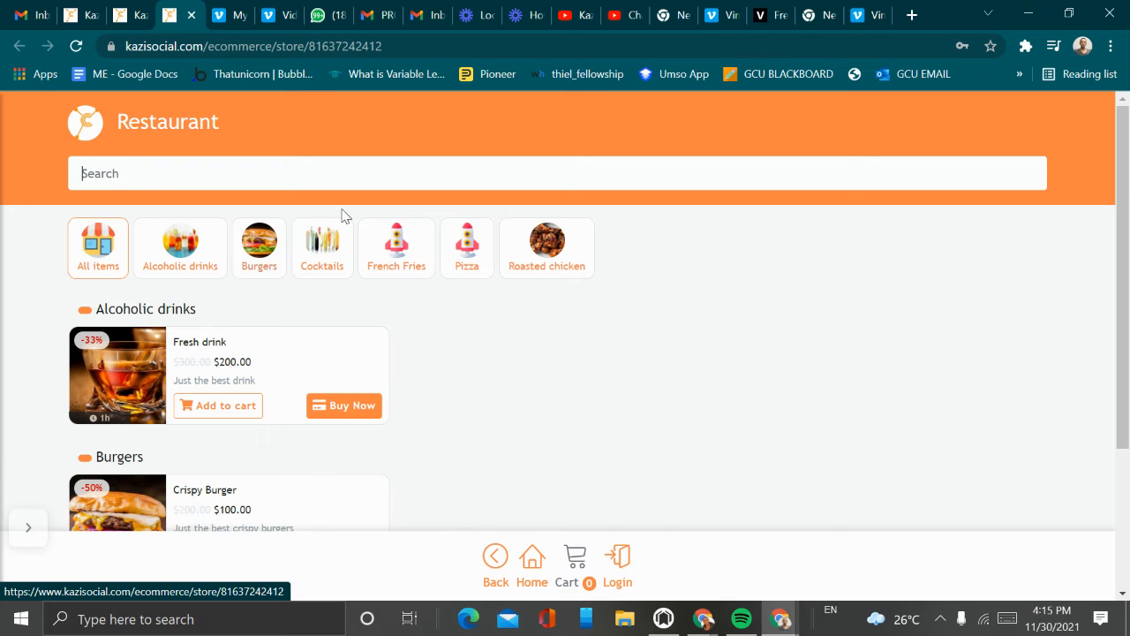
Return to the store's management page and look through the remaining store actions.
left_click(141, 16)
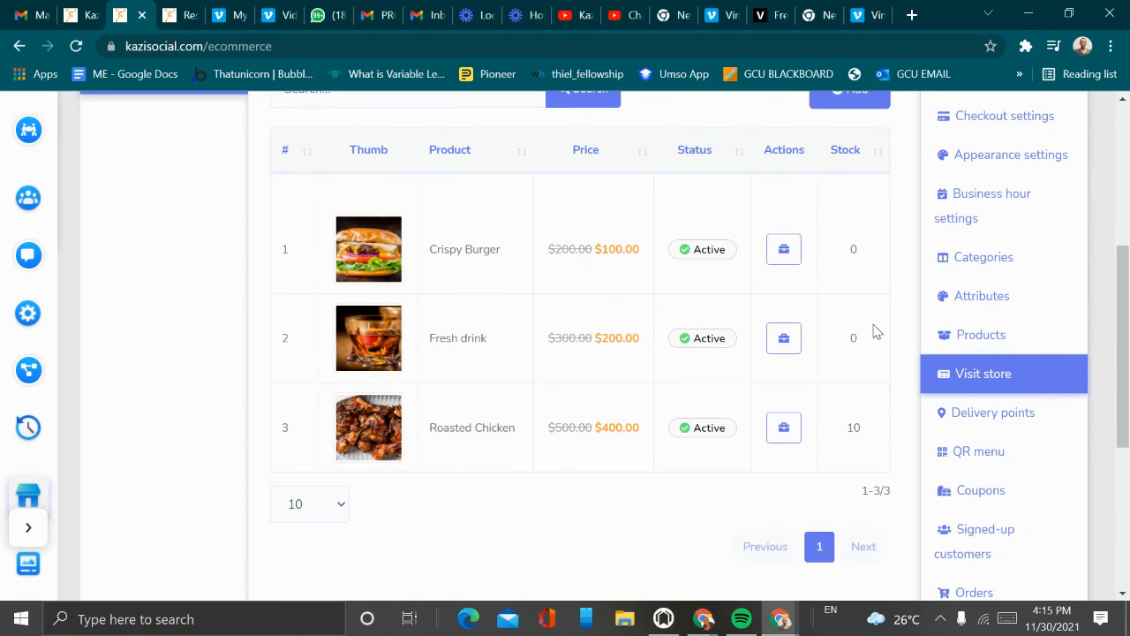
scroll(889, 359, "down", 1)
scroll(887, 306, "down", 1)
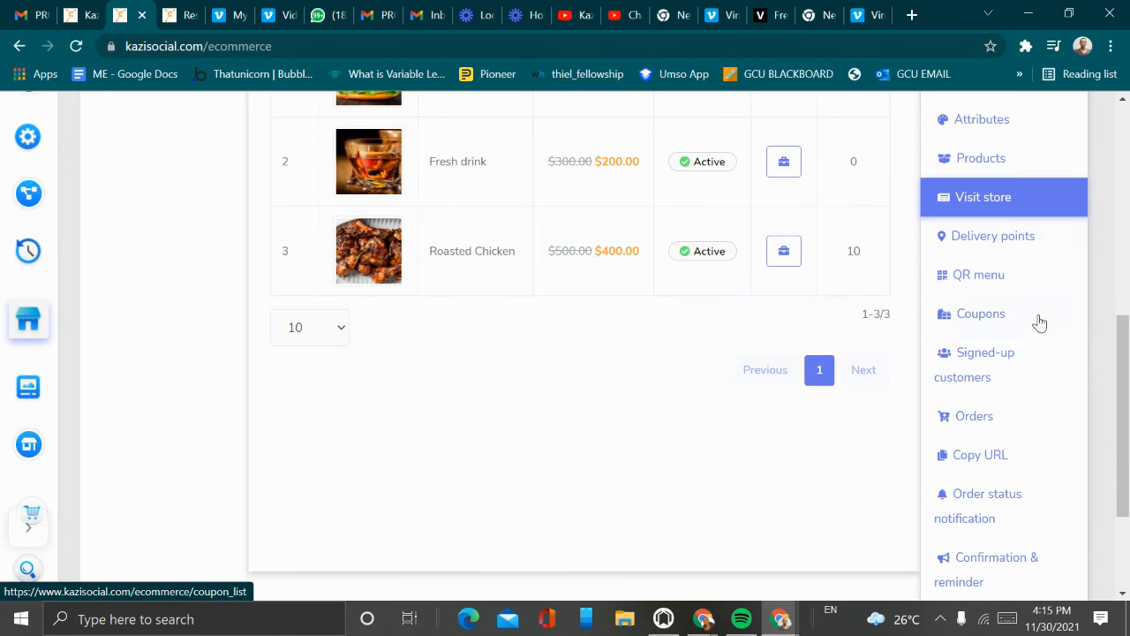
View the Restaurant store's delivery points and inspect the new point form's name, details and active fields, leaving it unsaved.
left_click(920, 251)
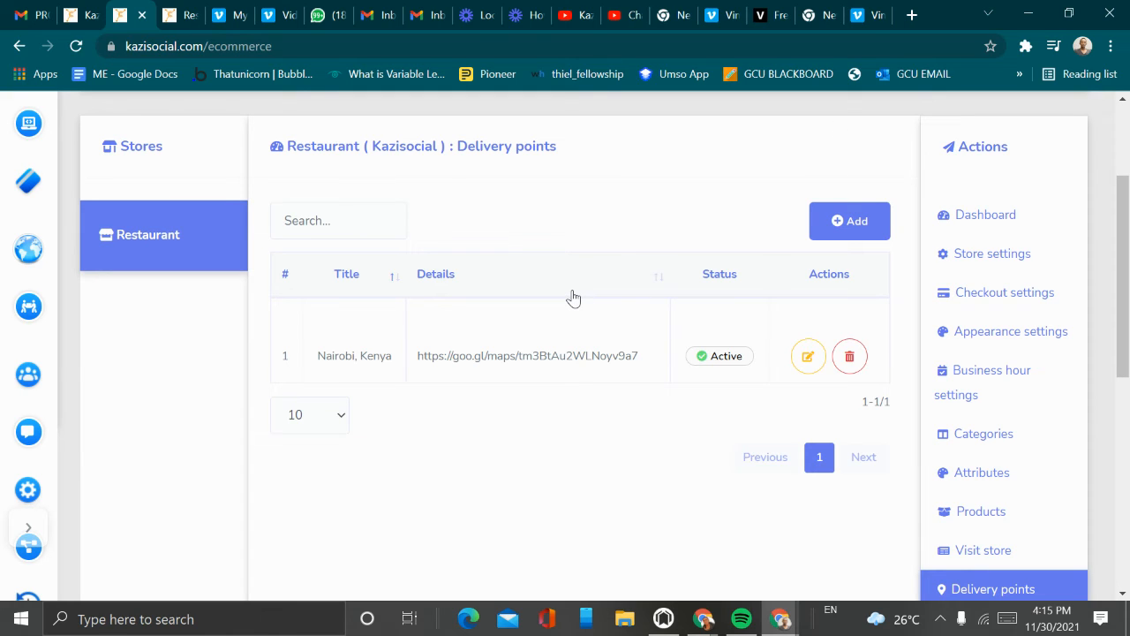
left_click(850, 222)
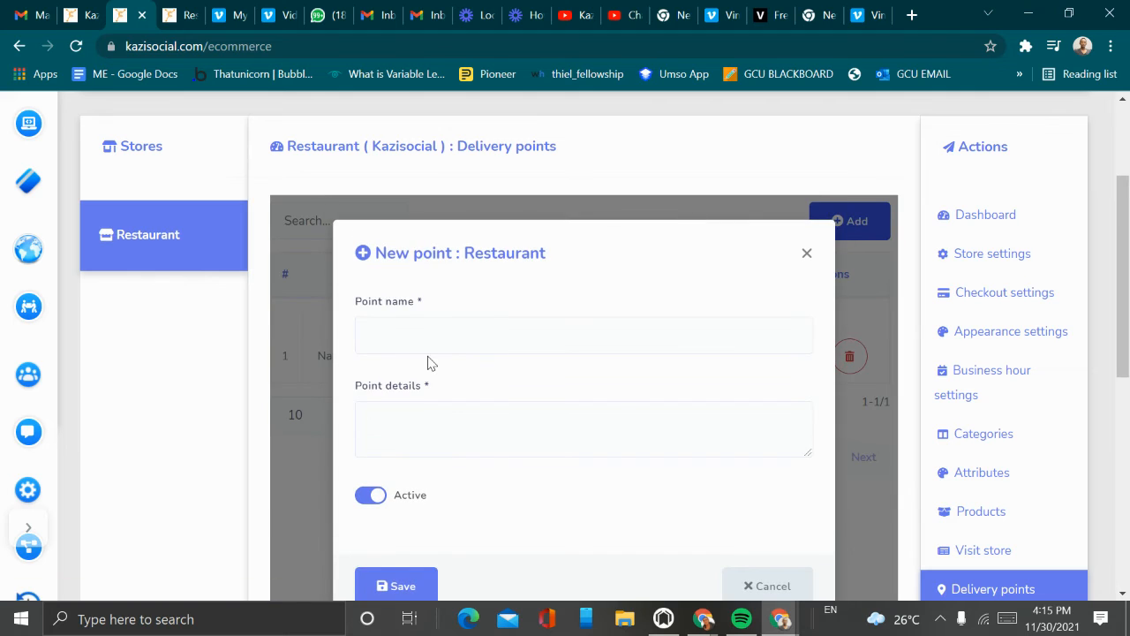
scroll(430, 357, "down", 2)
scroll(404, 265, "up", 1)
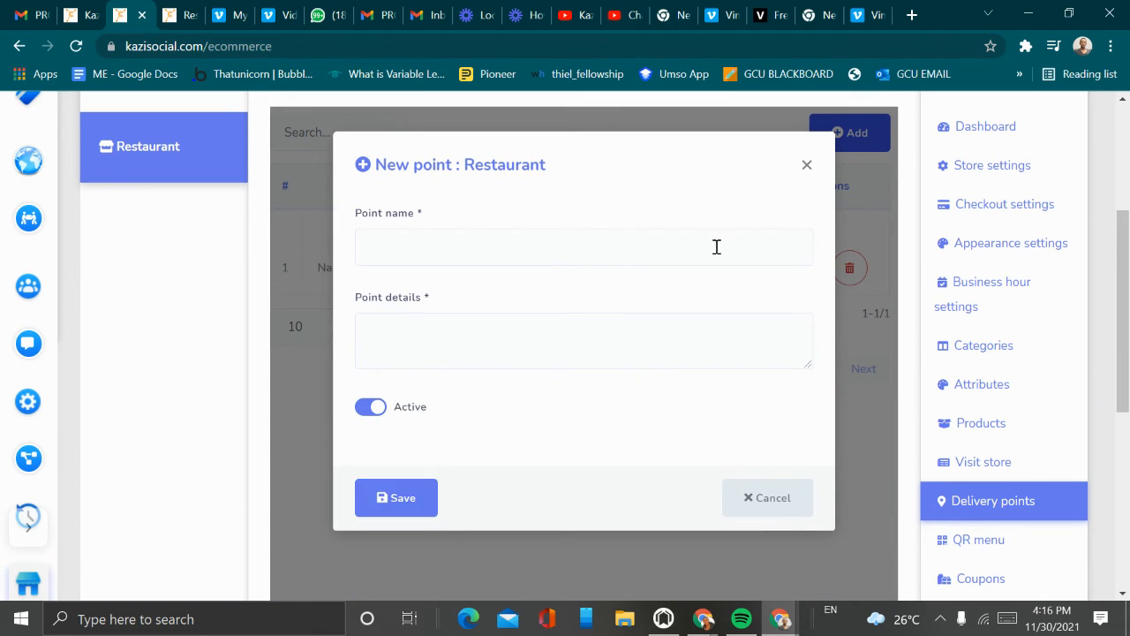
left_click(807, 165)
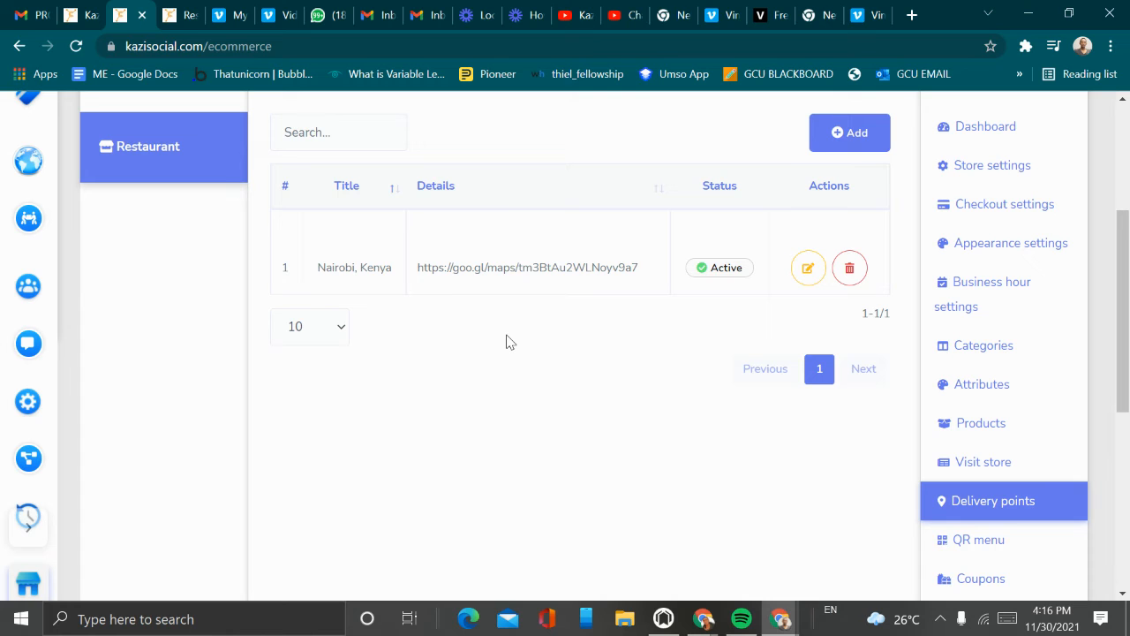
Go to the store's QR menu and examine the store selection, Messenger QR code, its colour settings and download option.
scroll(980, 349, "down", 4)
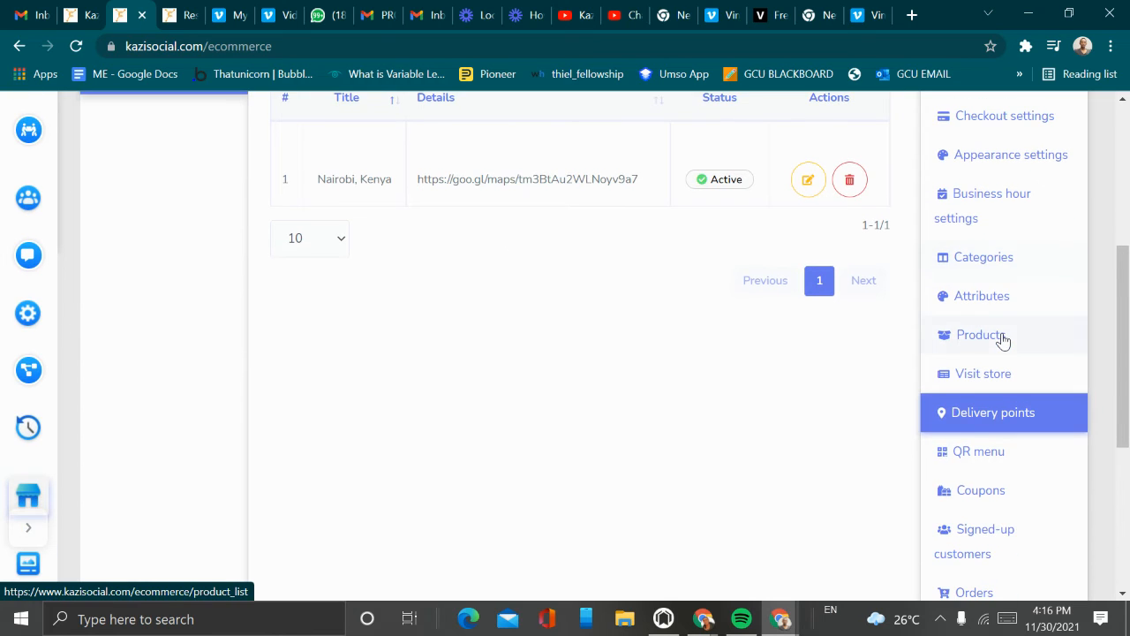
scroll(795, 291, "up", 1)
scroll(702, 271, "up", 1)
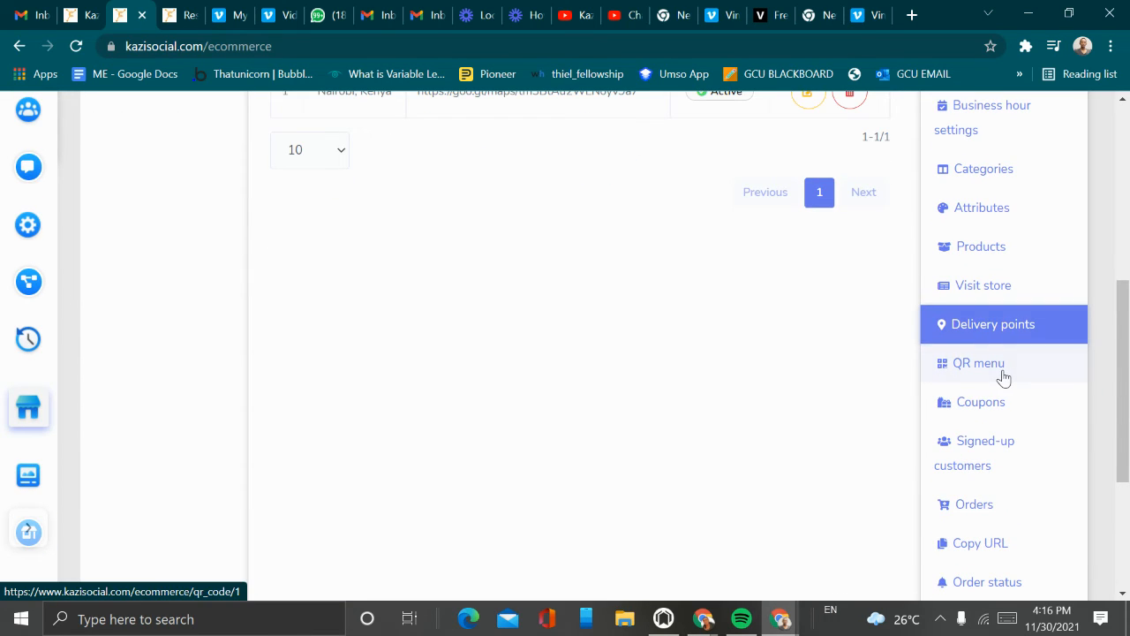
left_click(1005, 375)
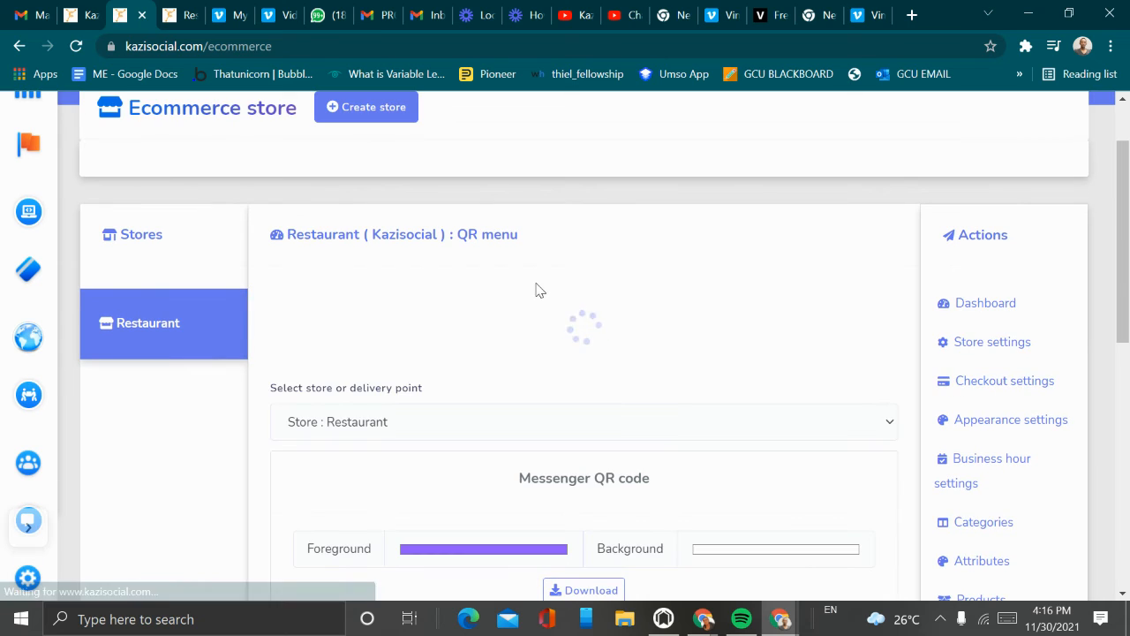
scroll(583, 265, "down", 2)
scroll(698, 306, "down", 1)
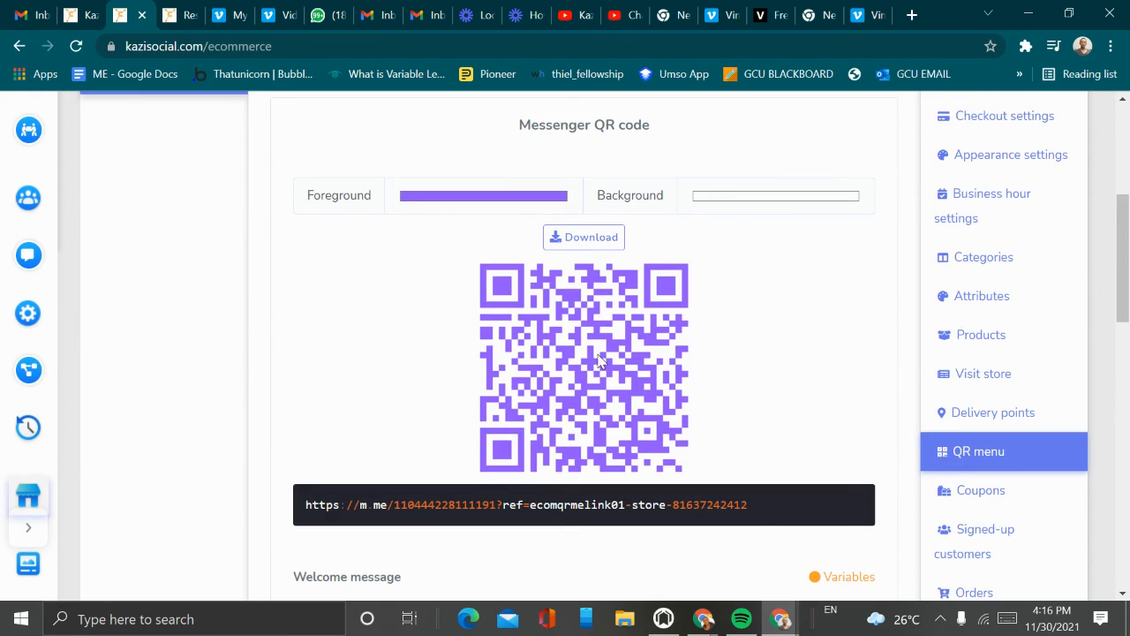
scroll(603, 360, "up", 1)
scroll(617, 358, "down", 2)
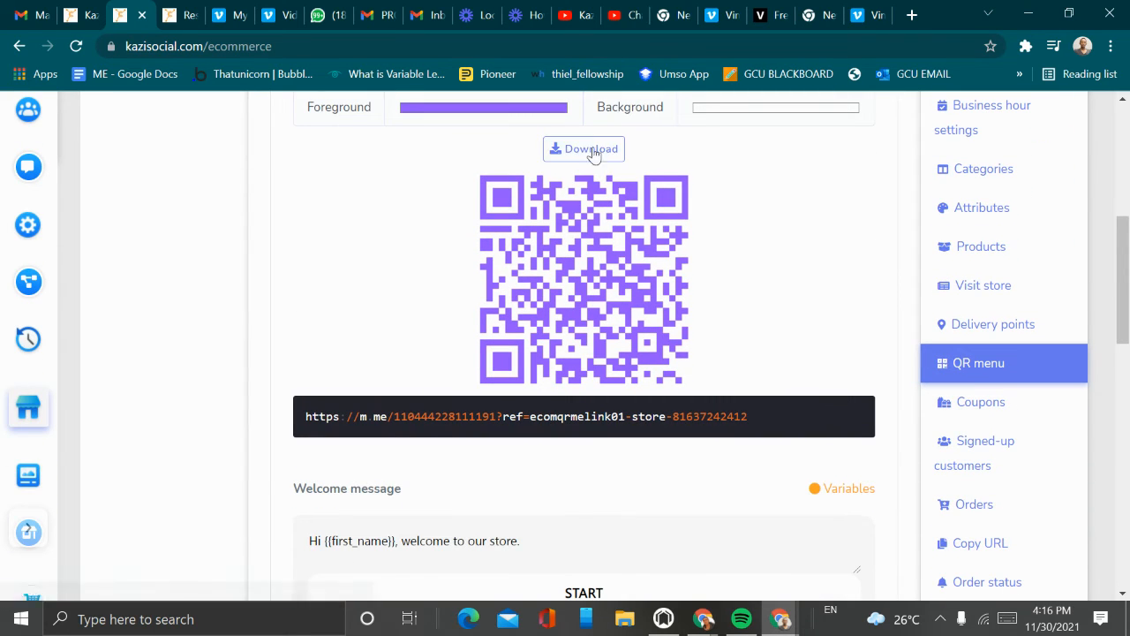
scroll(673, 274, "up", 2)
scroll(676, 276, "up", 3)
scroll(694, 285, "down", 2)
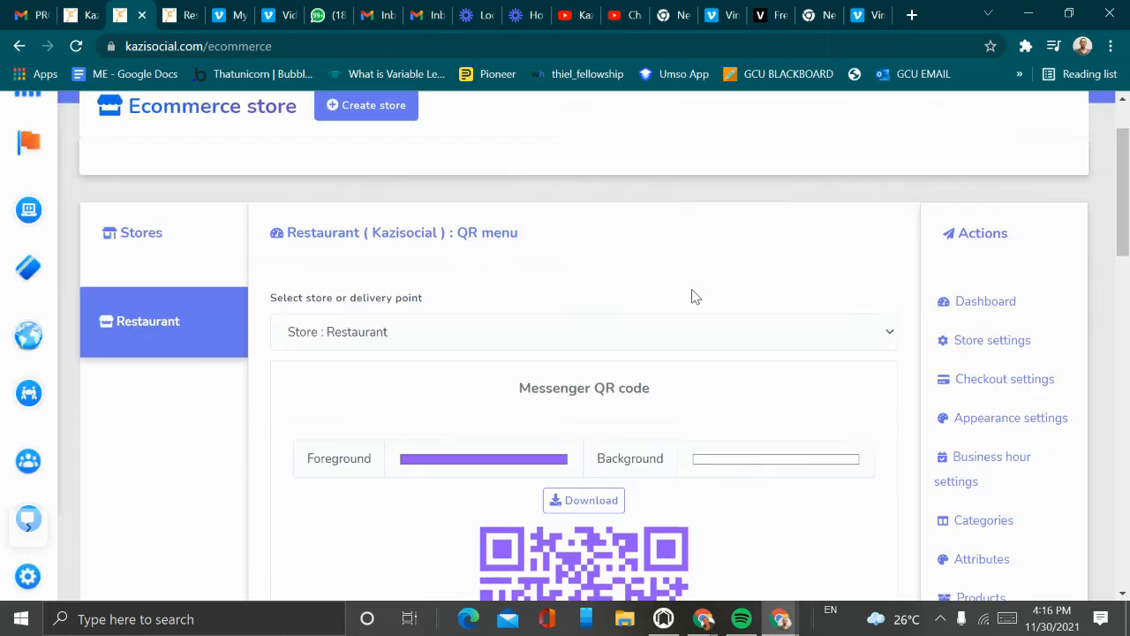
Review the Messenger QR code's welcome message and start button, as well as the Outside QR code section.
scroll(701, 308, "down", 2)
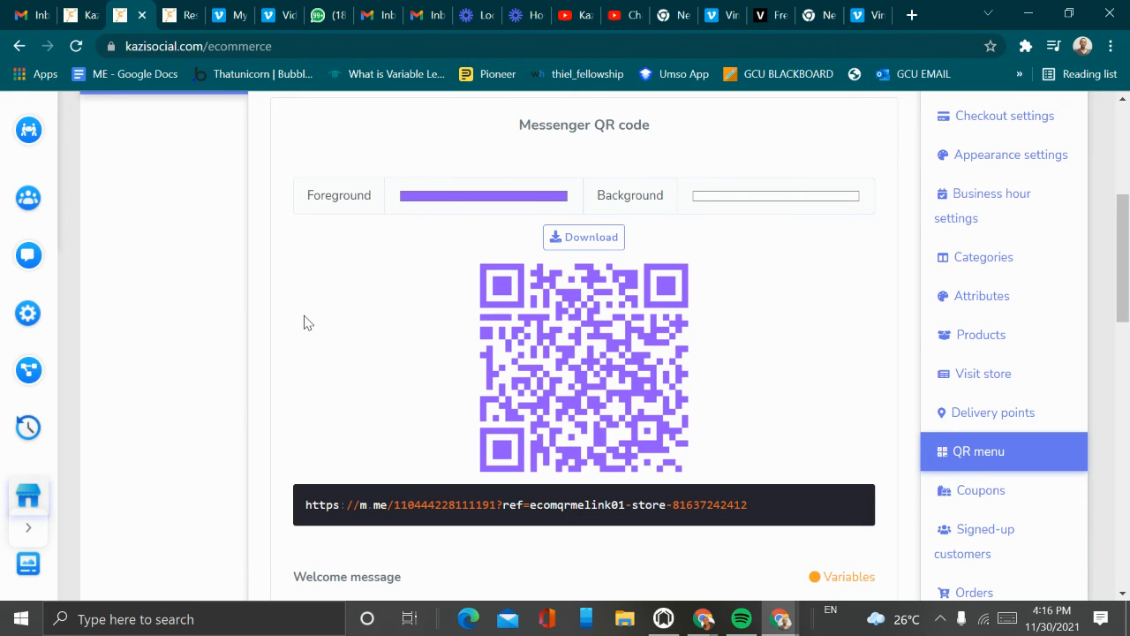
scroll(372, 442, "down", 2)
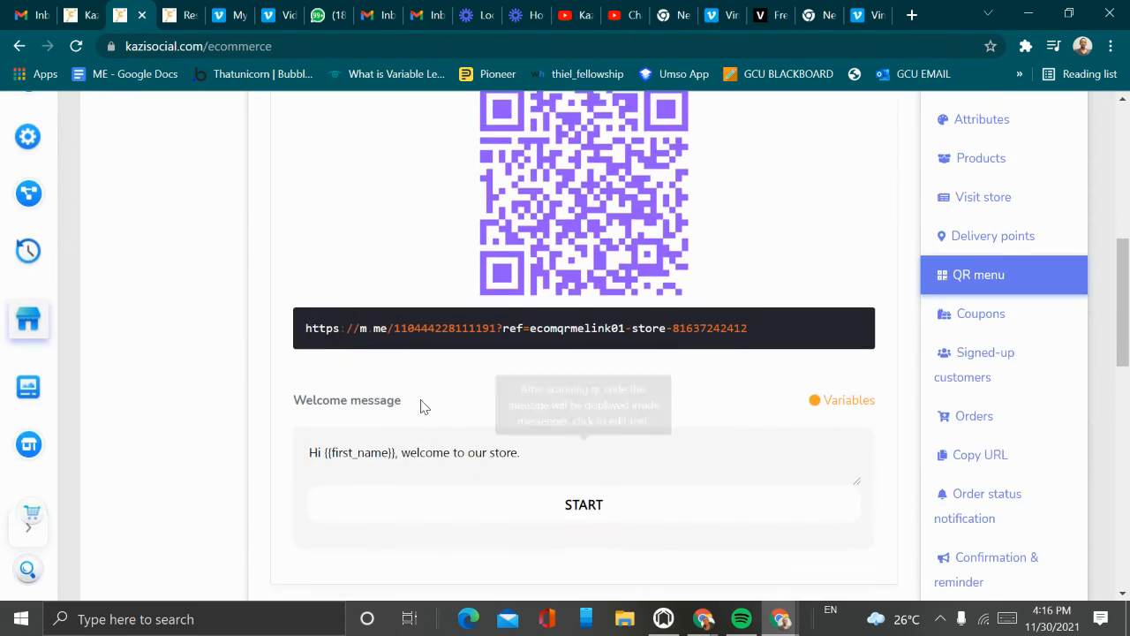
scroll(495, 340, "down", 2)
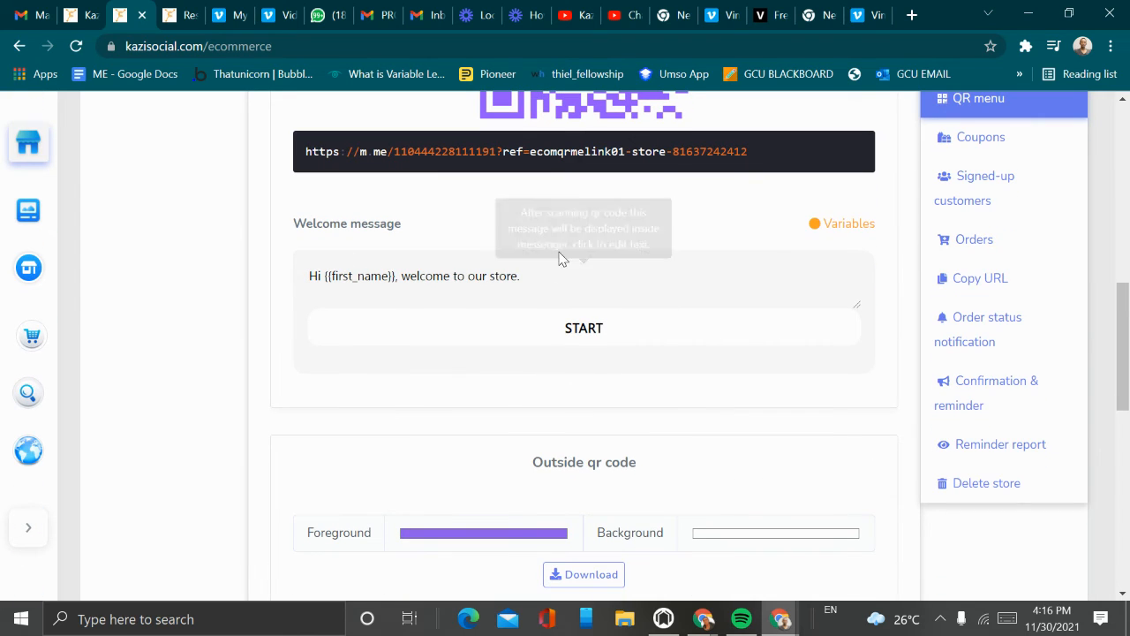
scroll(587, 261, "down", 3)
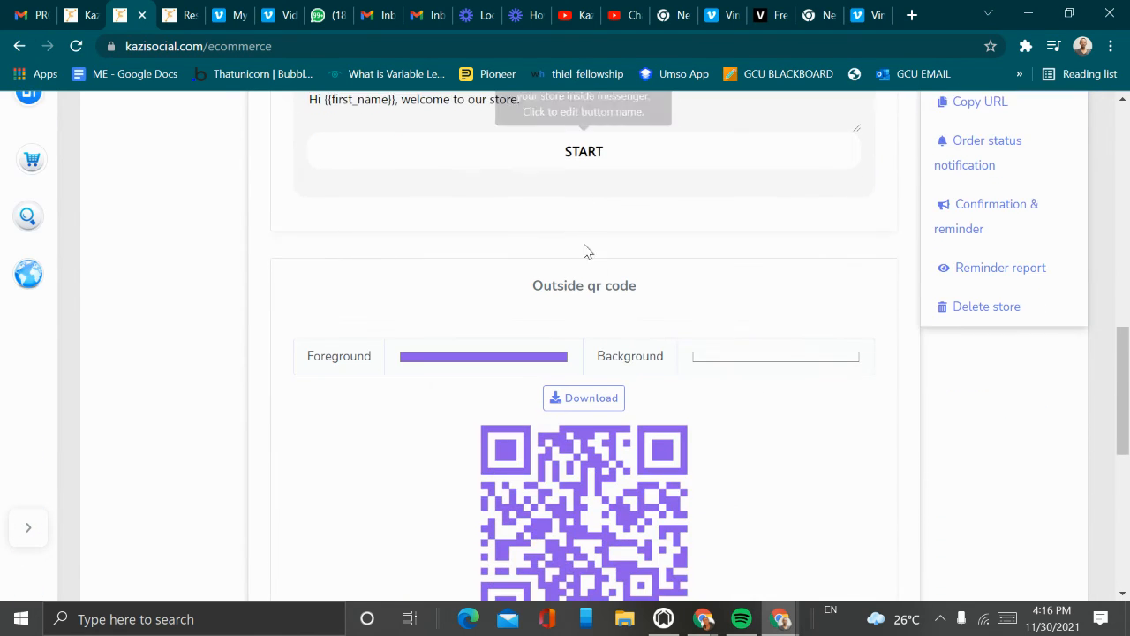
scroll(632, 273, "down", 1)
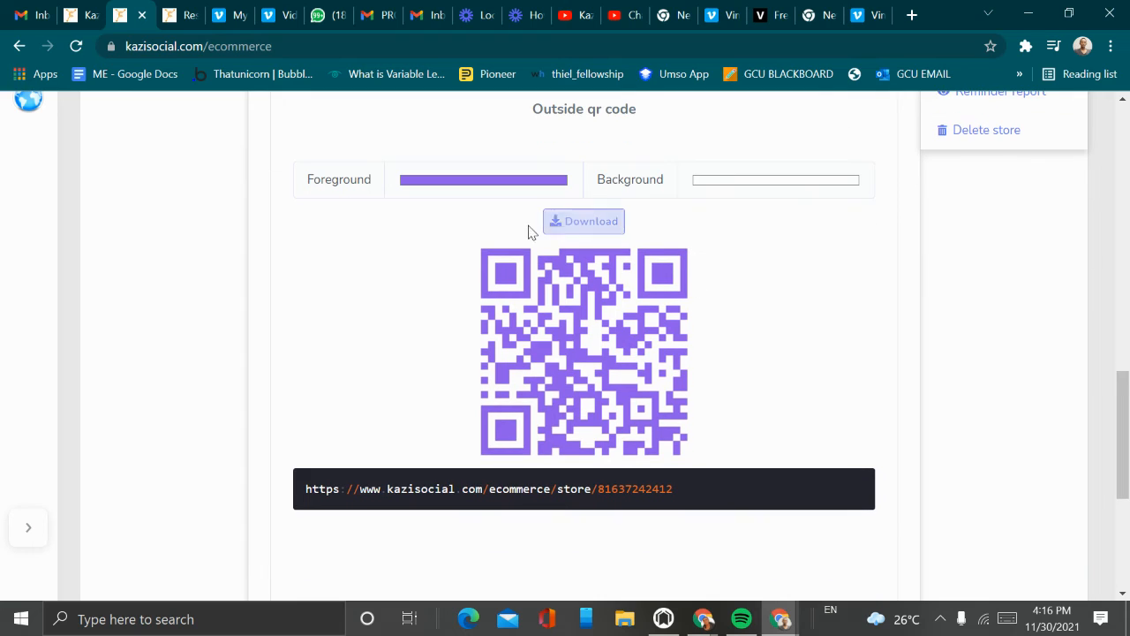
Change the Outside QR code's foreground colour to golden yellow and save the QR menu settings.
left_click(533, 180)
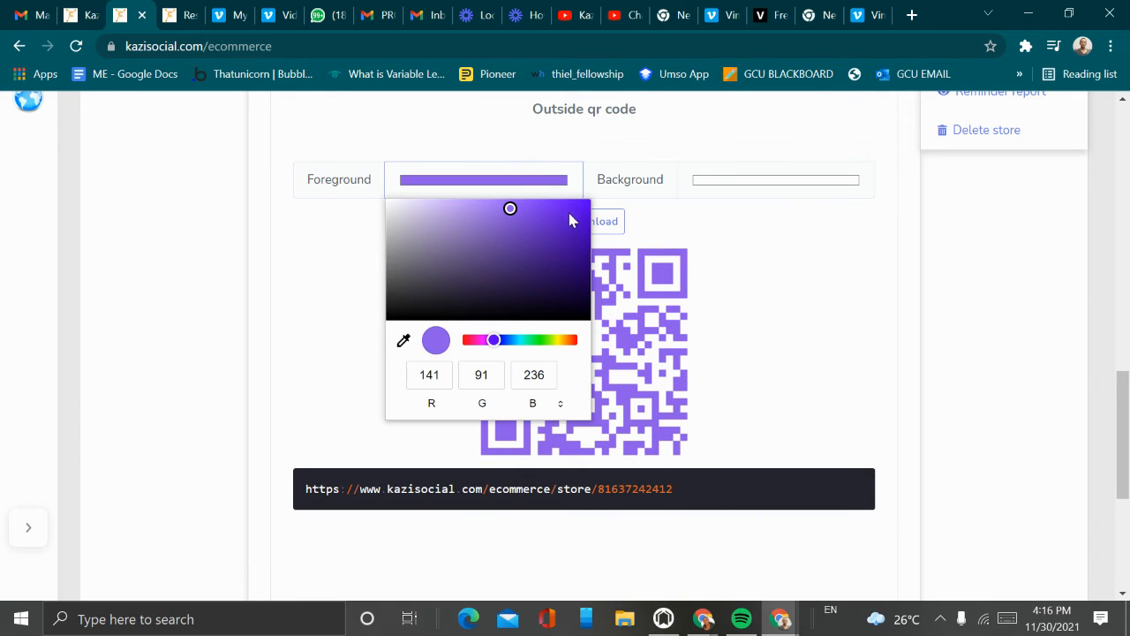
left_click(565, 341)
left_click(344, 280)
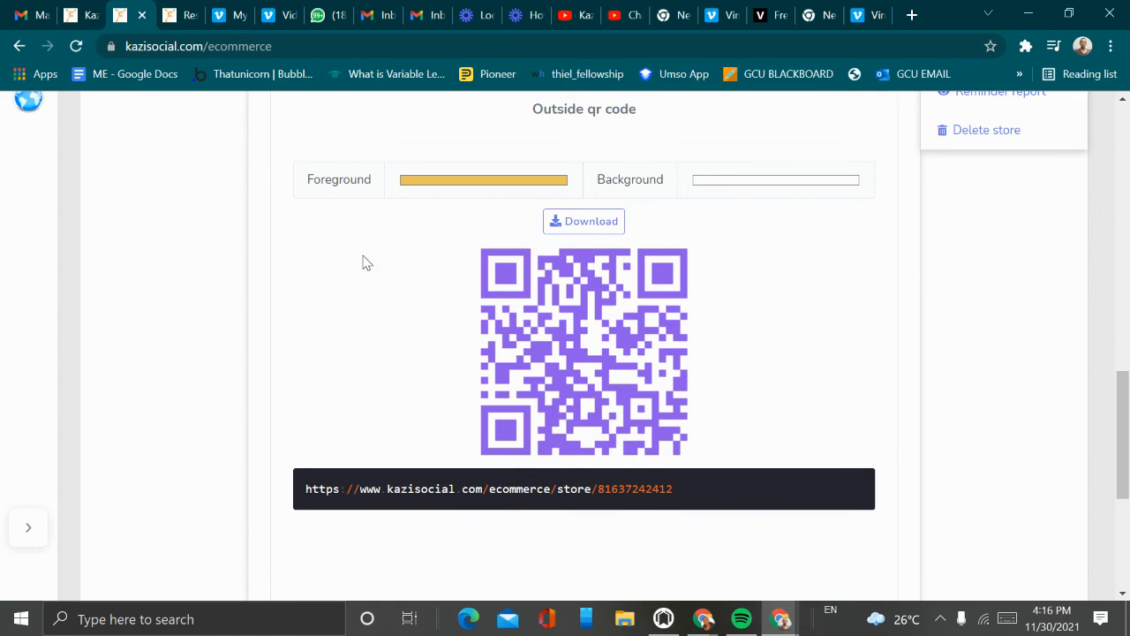
scroll(633, 295, "down", 2)
scroll(662, 276, "up", 4)
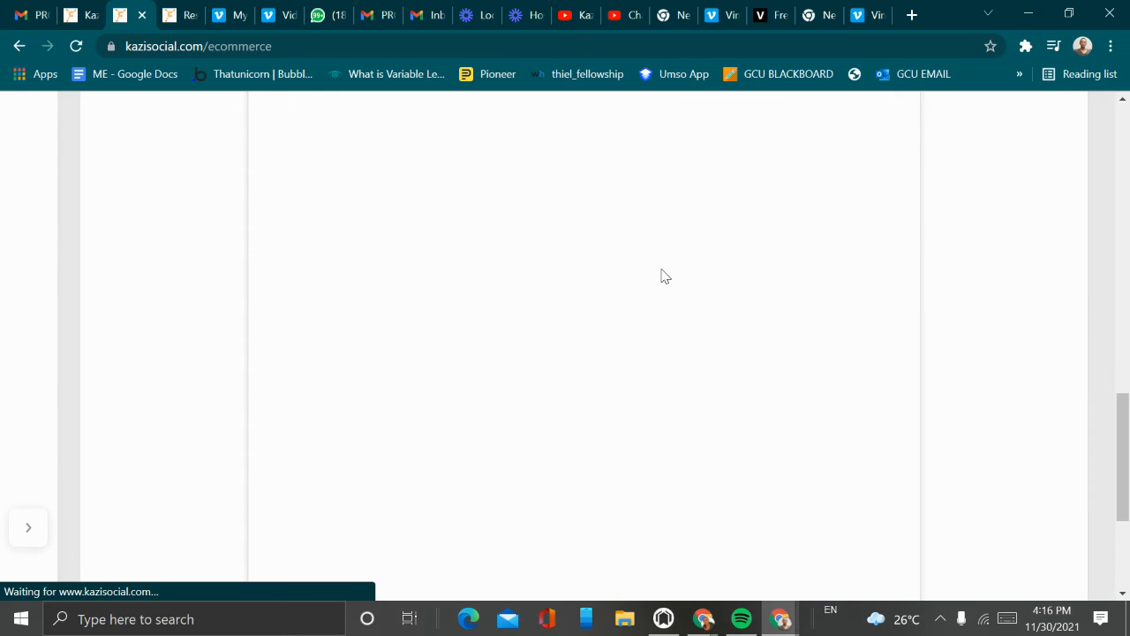
scroll(664, 277, "down", 3)
scroll(664, 278, "down", 6)
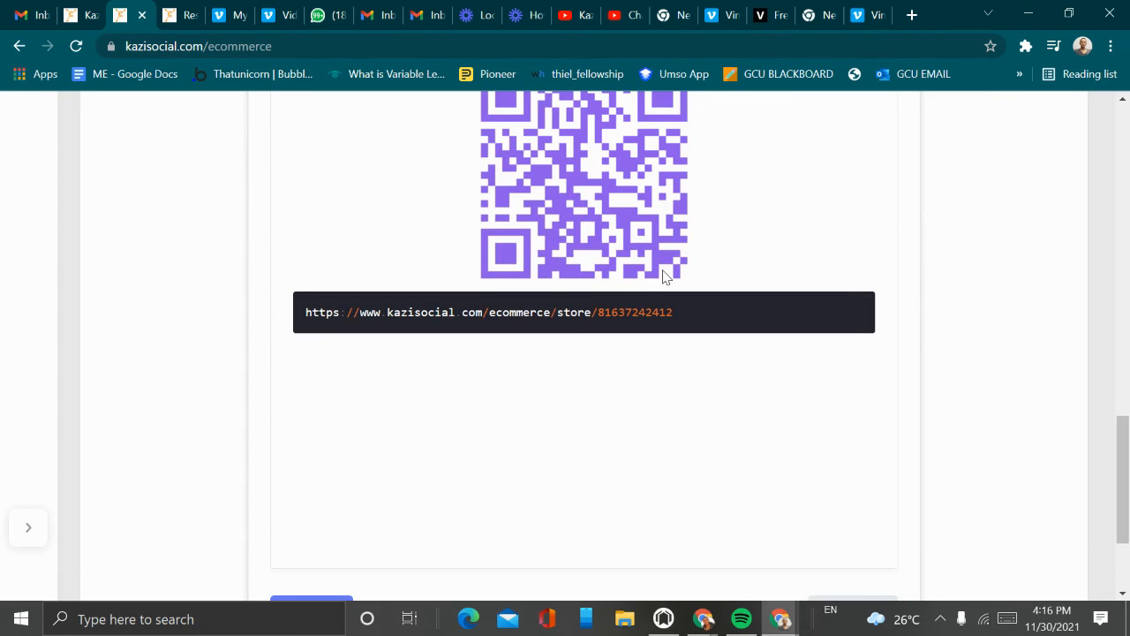
scroll(664, 276, "up", 5)
scroll(664, 277, "down", 4)
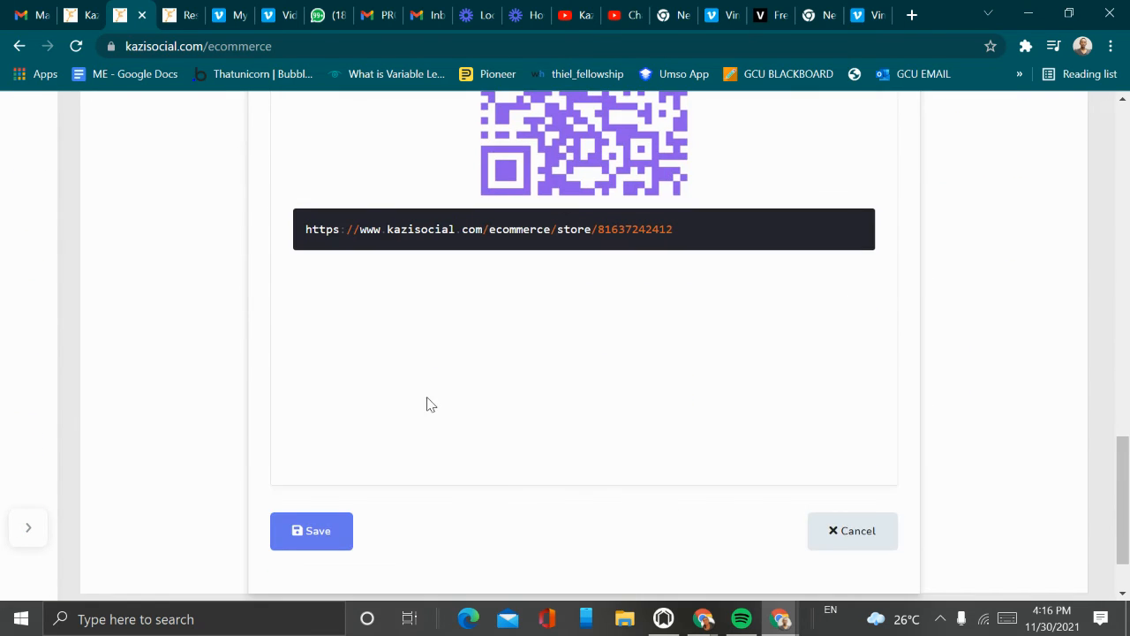
left_click(323, 533)
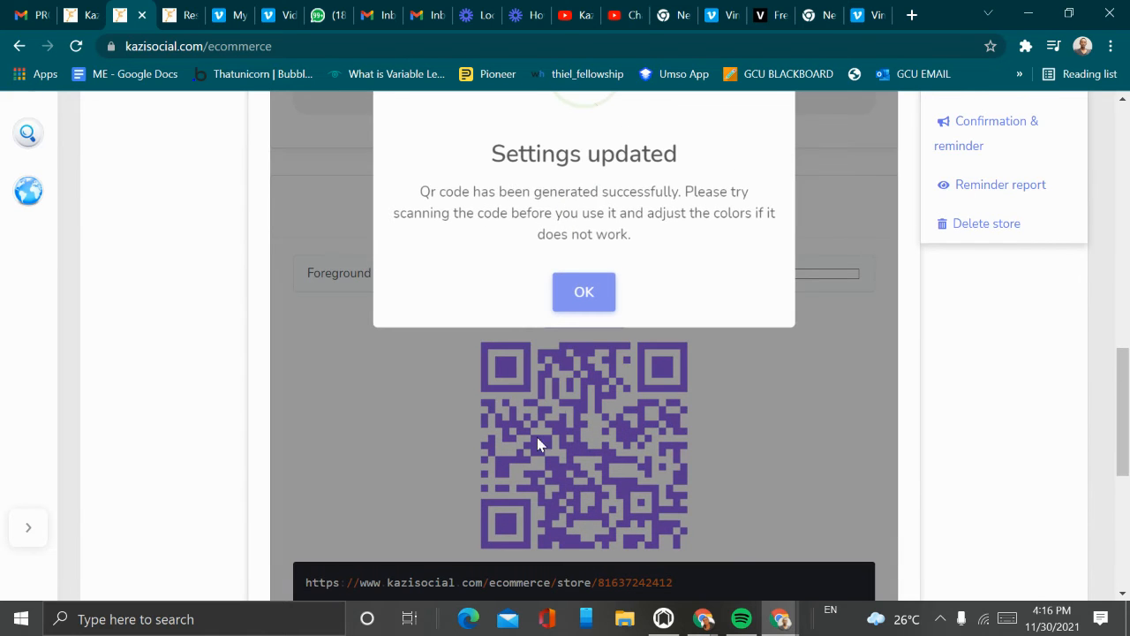
left_click(580, 289)
Reopen the store's QR menu and check the Messenger and Outside QR code sections after saving.
scroll(578, 328, "up", 4)
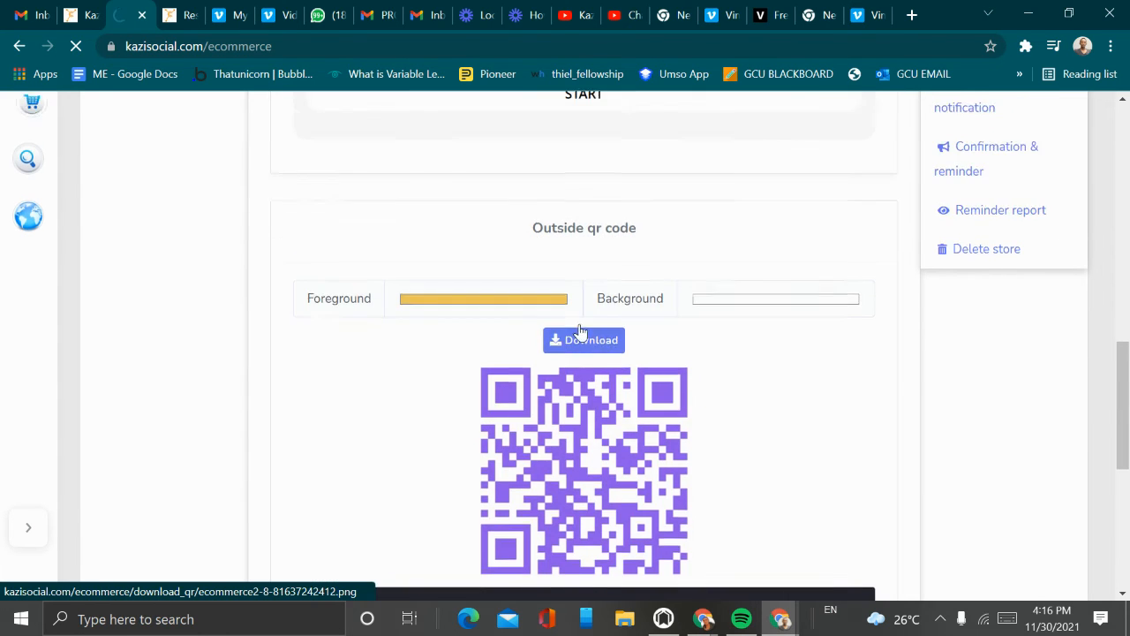
scroll(782, 321, "down", 5)
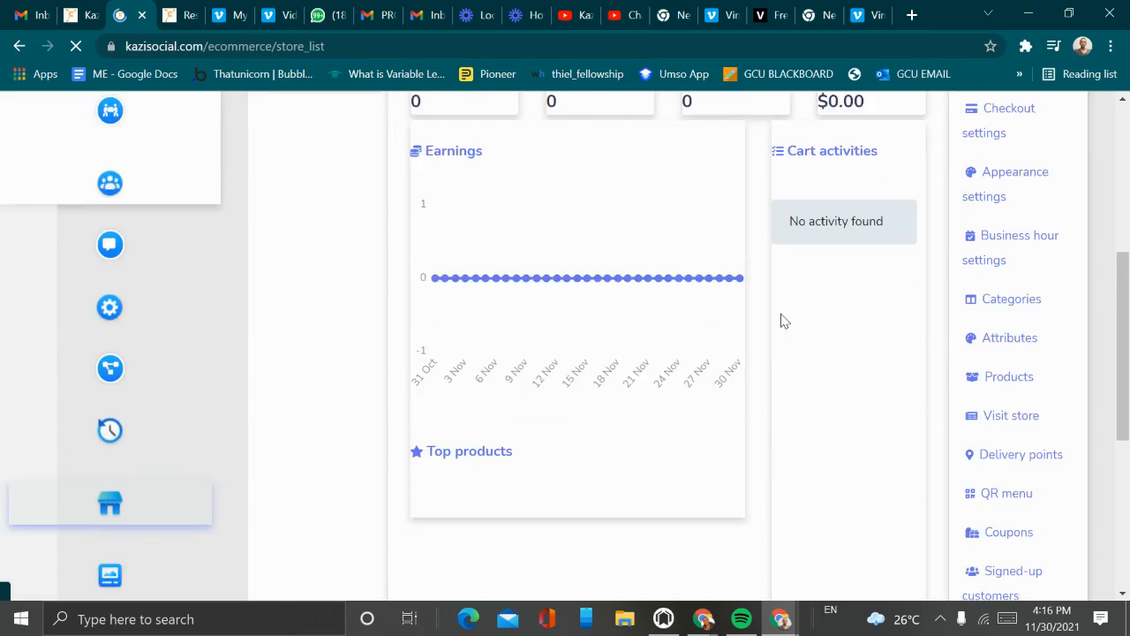
left_click(976, 320)
scroll(598, 326, "down", 3)
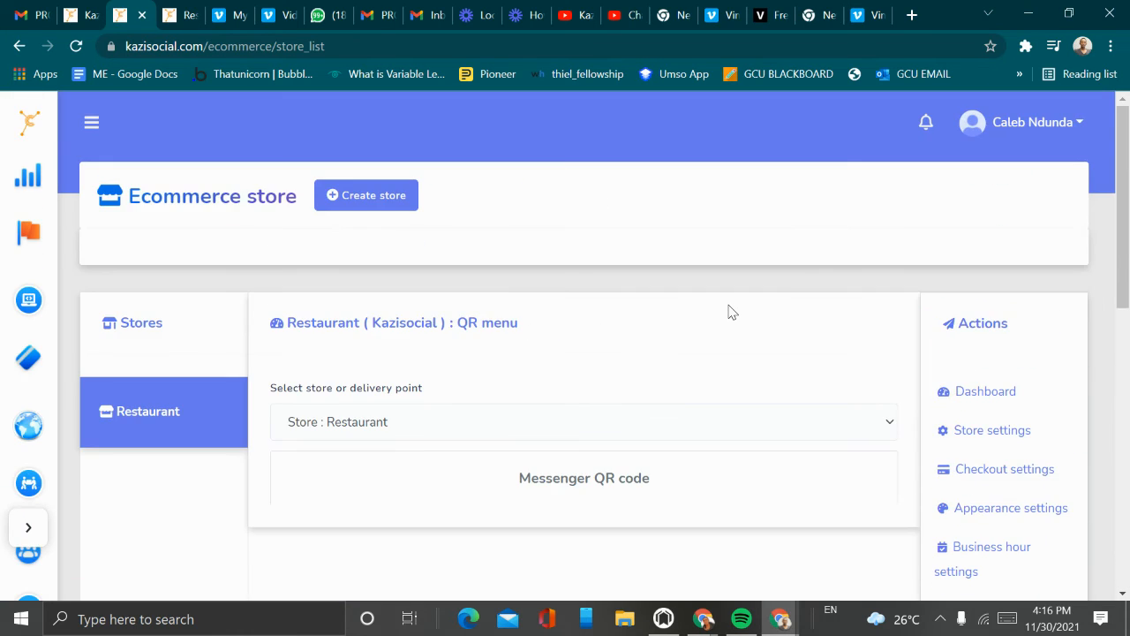
scroll(729, 310, "down", 3)
scroll(875, 353, "down", 10)
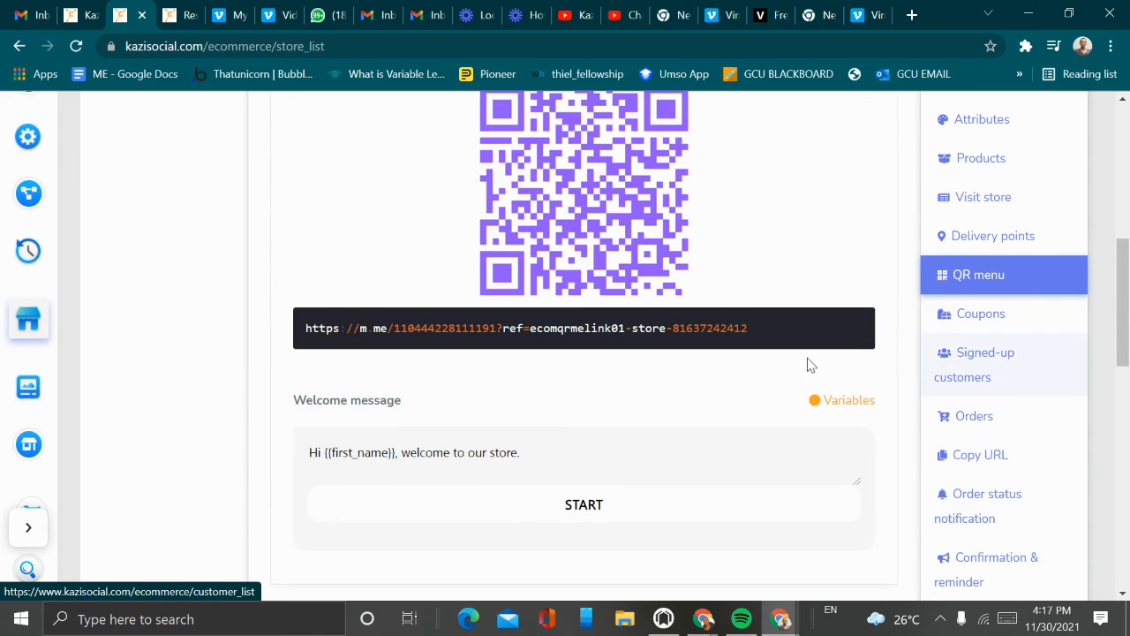
scroll(760, 358, "down", 5)
scroll(780, 351, "up", 2)
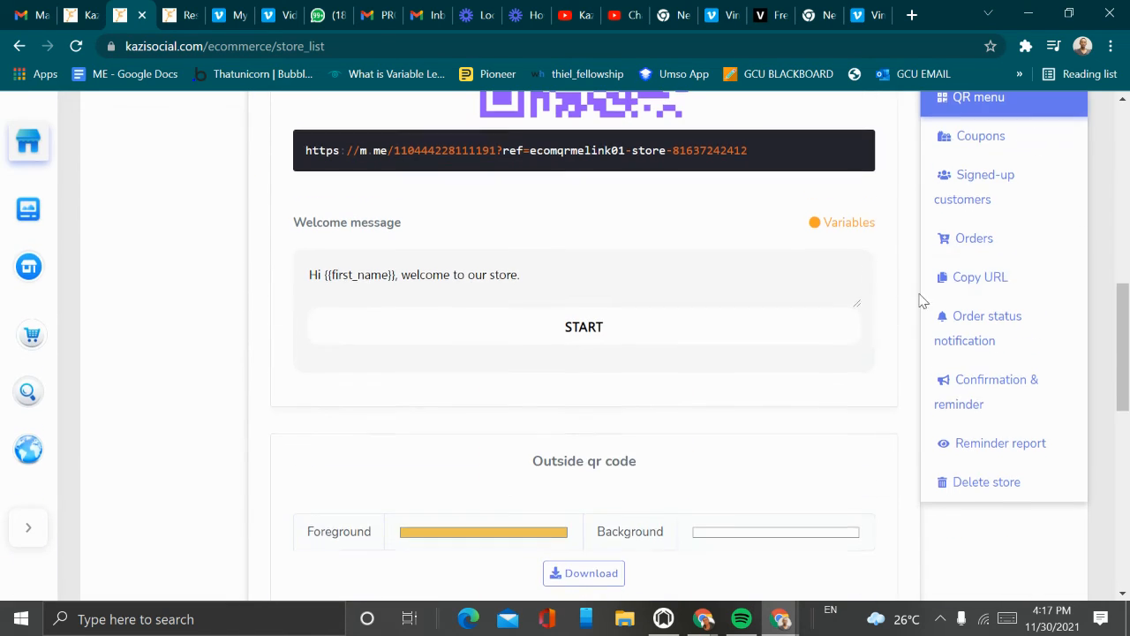
View the store's coupons, inspect the existing coupon's products, type, code, amount and expiry settings, and return to the coupon list.
left_click(981, 150)
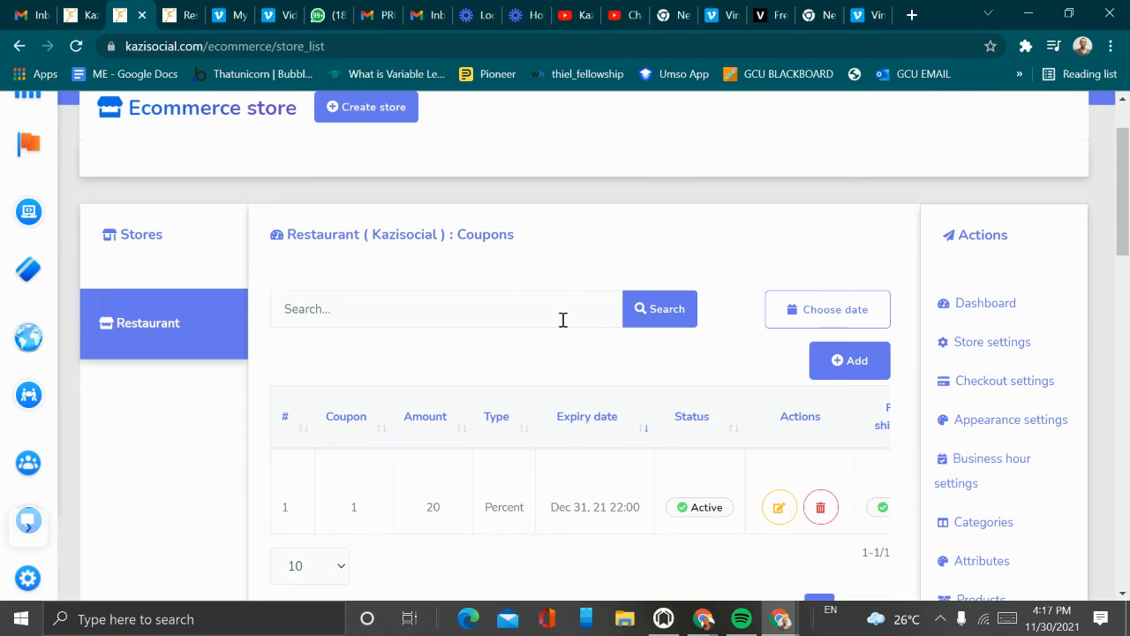
scroll(574, 353, "down", 2)
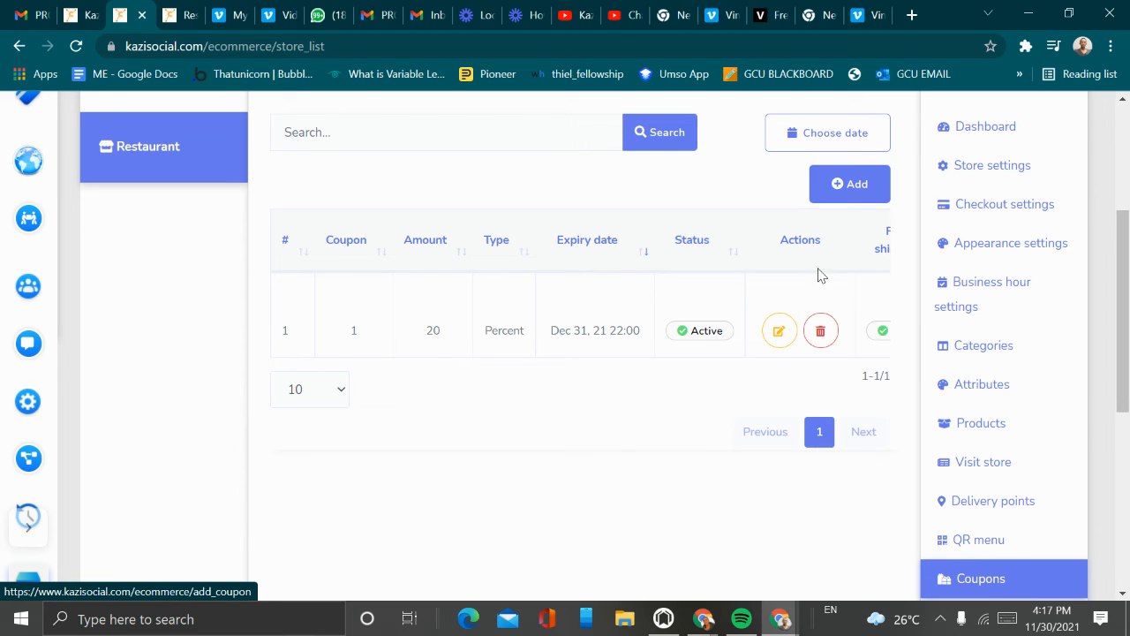
left_click(779, 332)
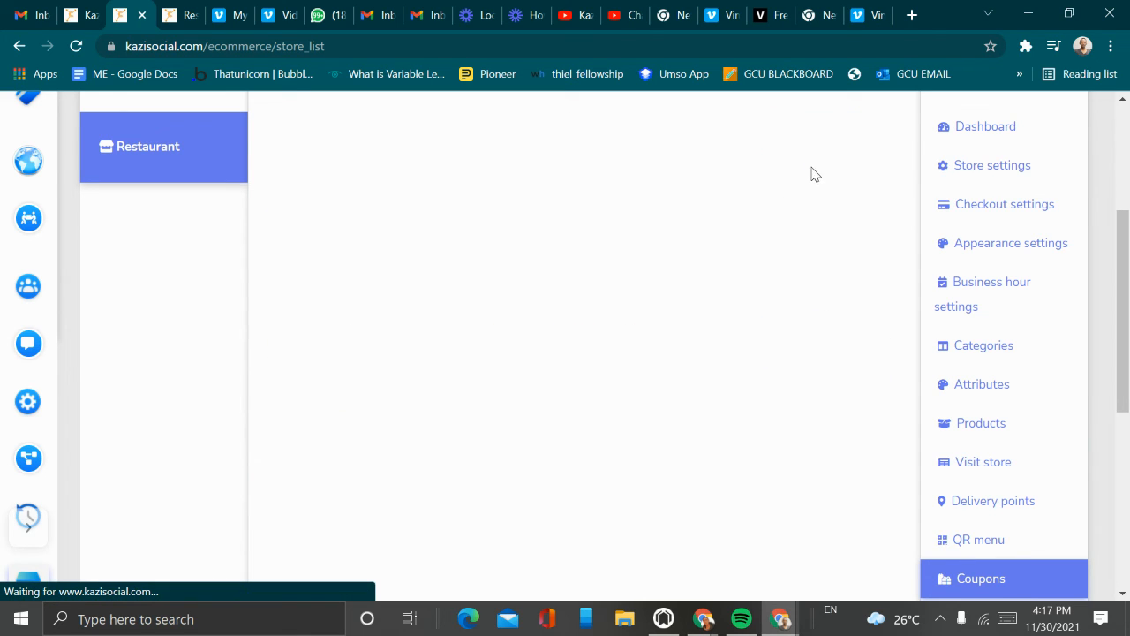
scroll(981, 382, "down", 4)
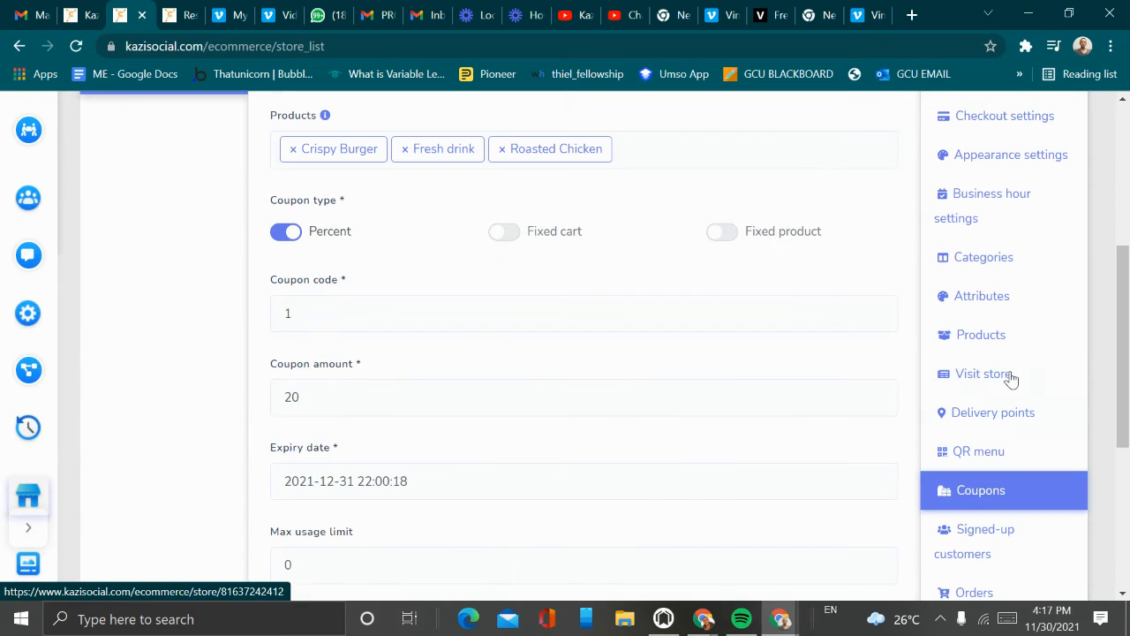
left_click(969, 500)
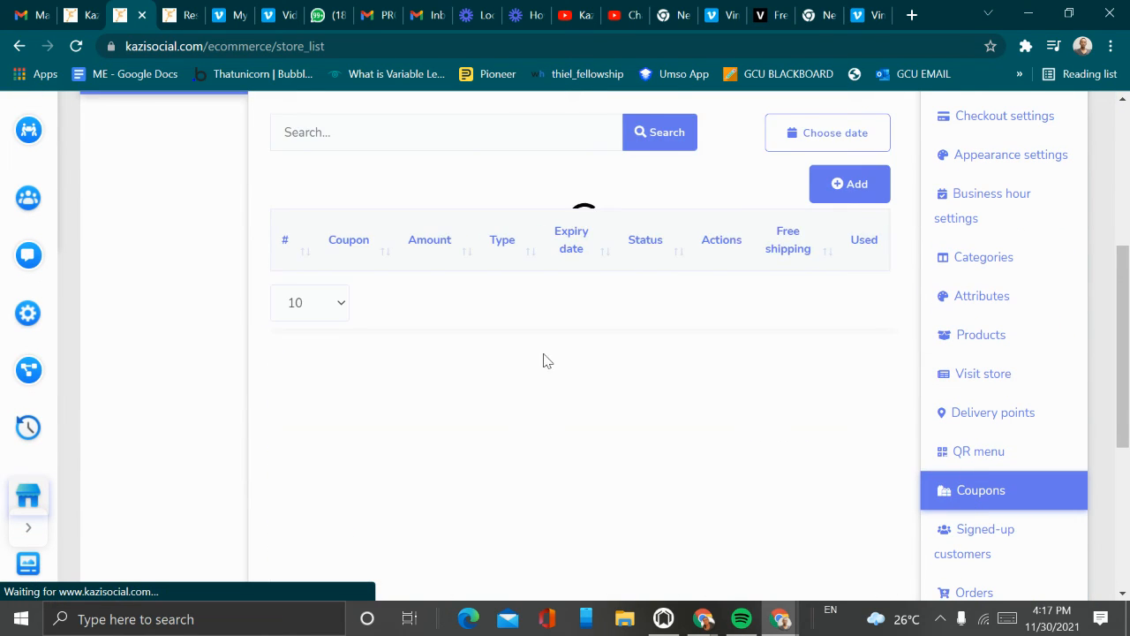
Start a new coupon for the Restaurant store and add Crispy Burger to its products.
left_click(853, 184)
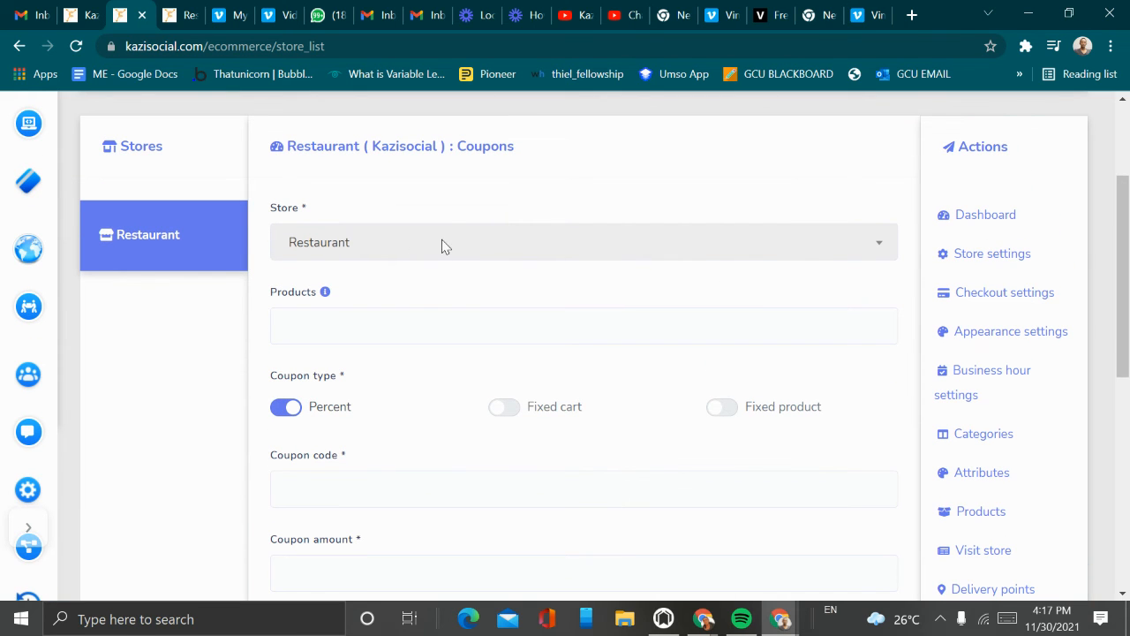
scroll(402, 267, "down", 1)
scroll(357, 175, "up", 2)
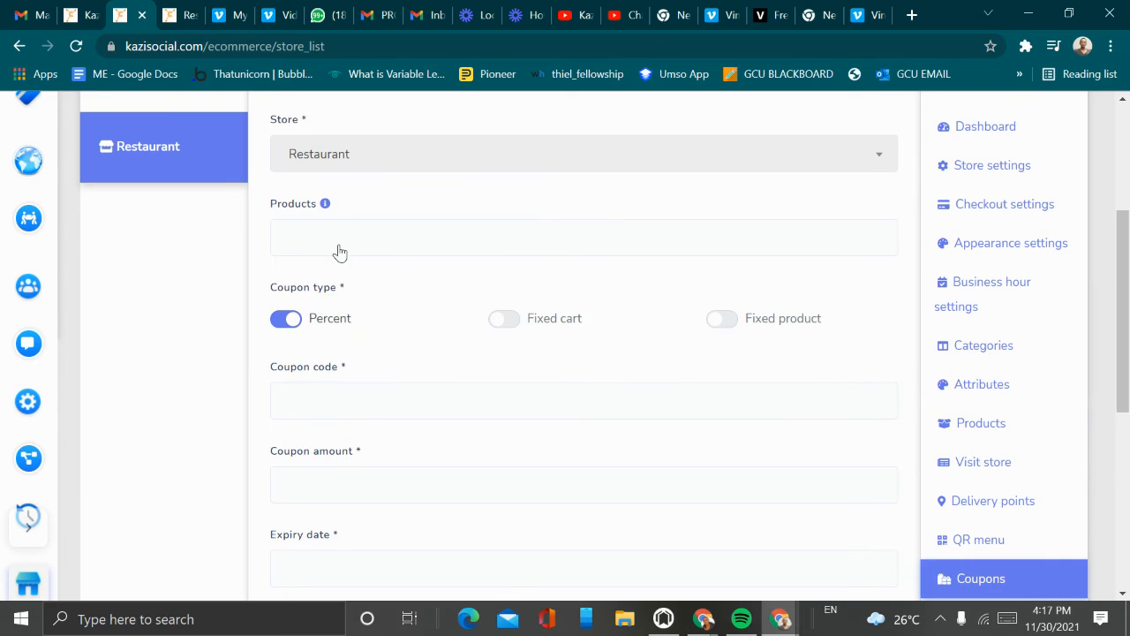
left_click(342, 239)
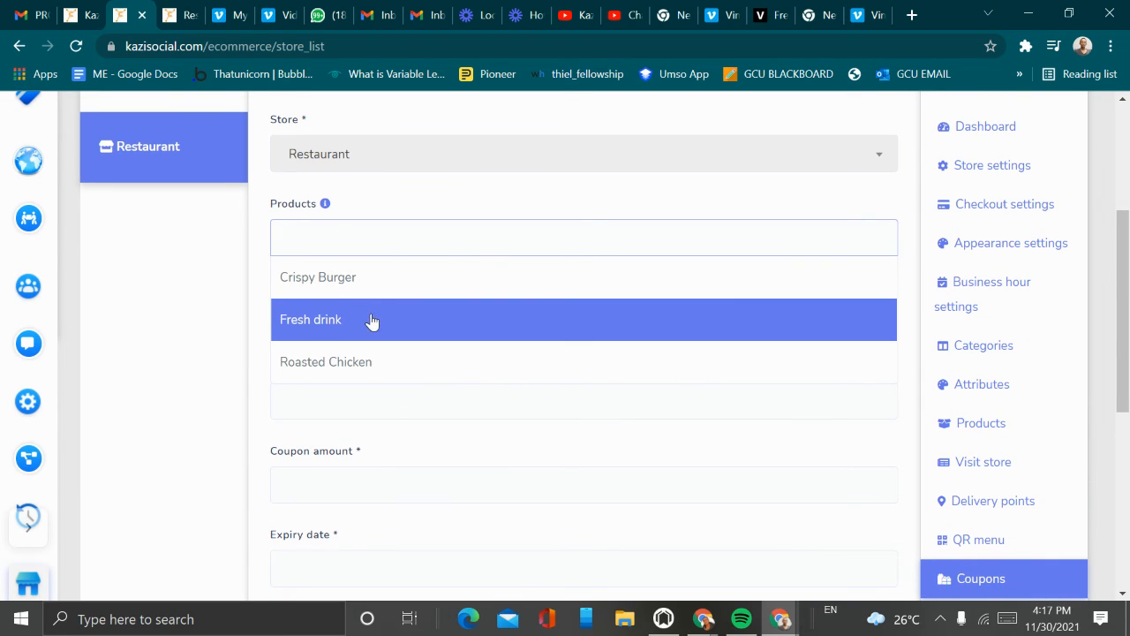
left_click(358, 278)
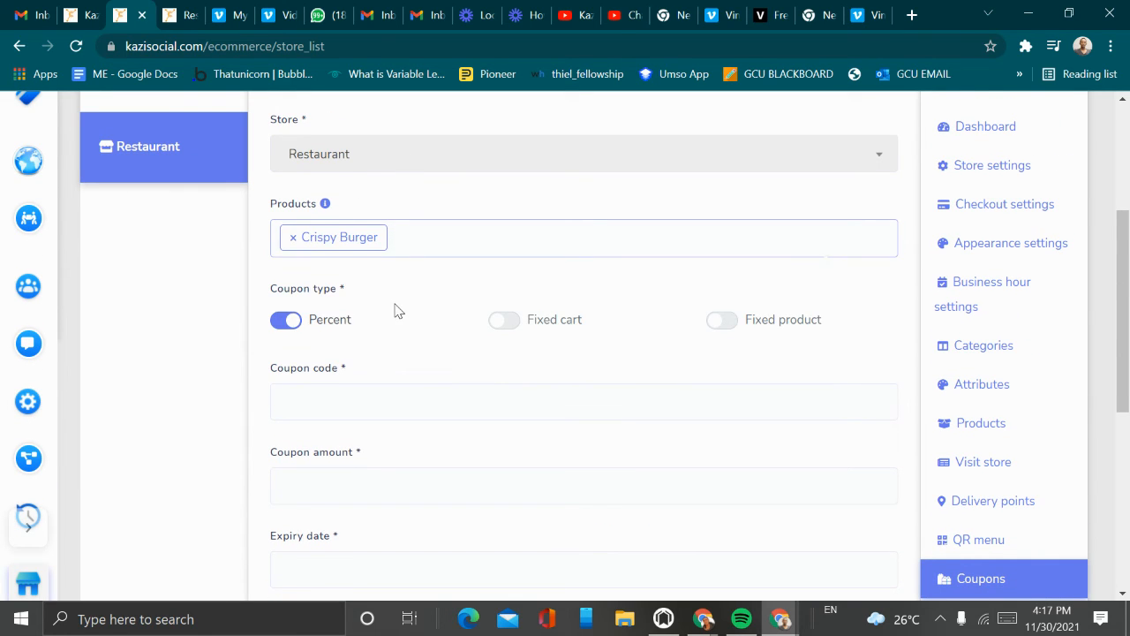
Review the new coupon form's type, code, amount, expiry date, max usage limit, status and free shipping fields.
scroll(371, 265, "down", 2)
scroll(348, 196, "up", 1)
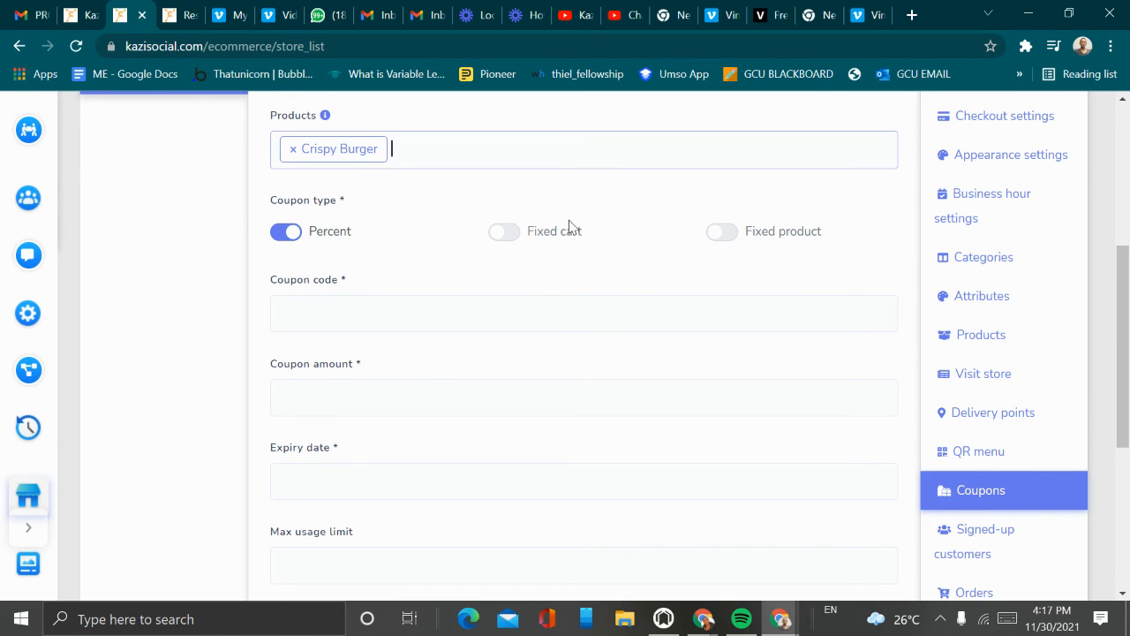
scroll(601, 227, "down", 2)
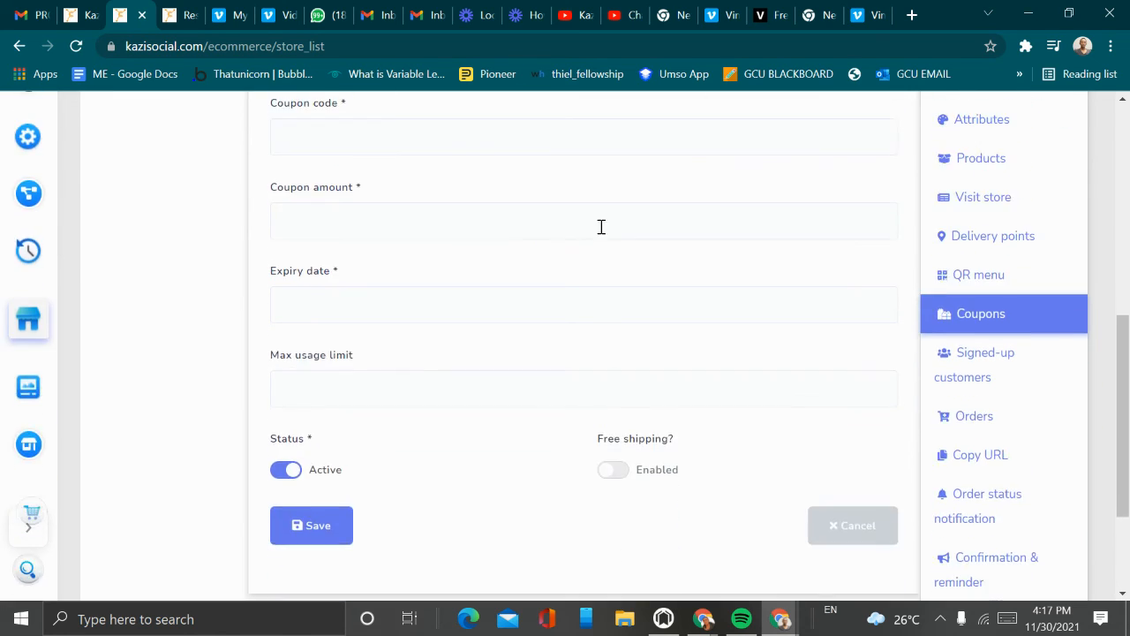
scroll(362, 183, "up", 1)
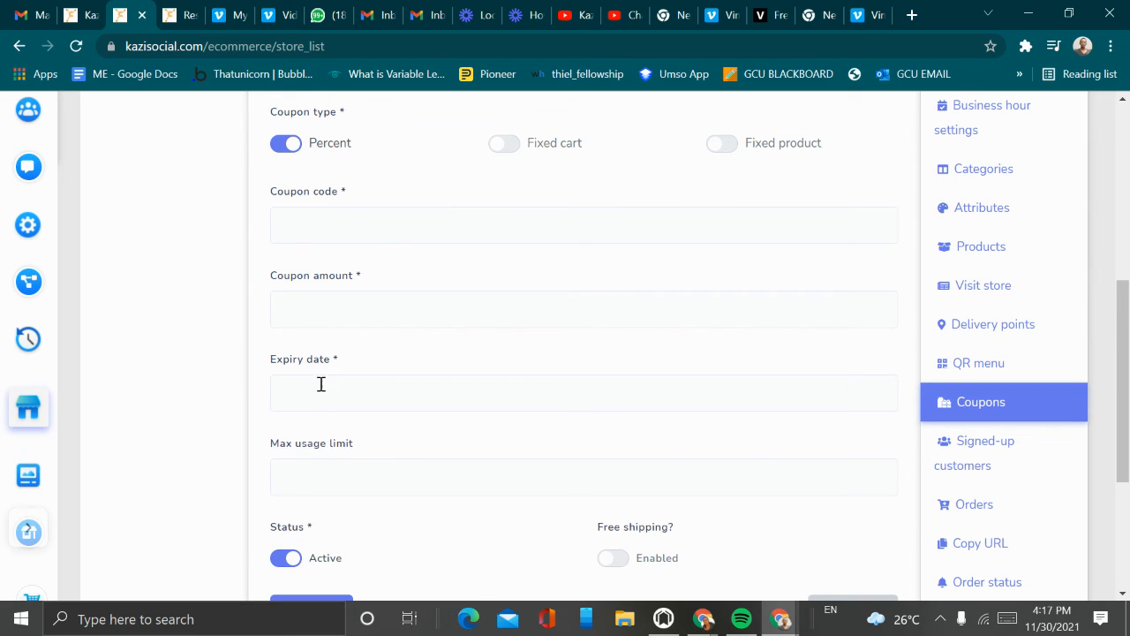
scroll(346, 430, "down", 2)
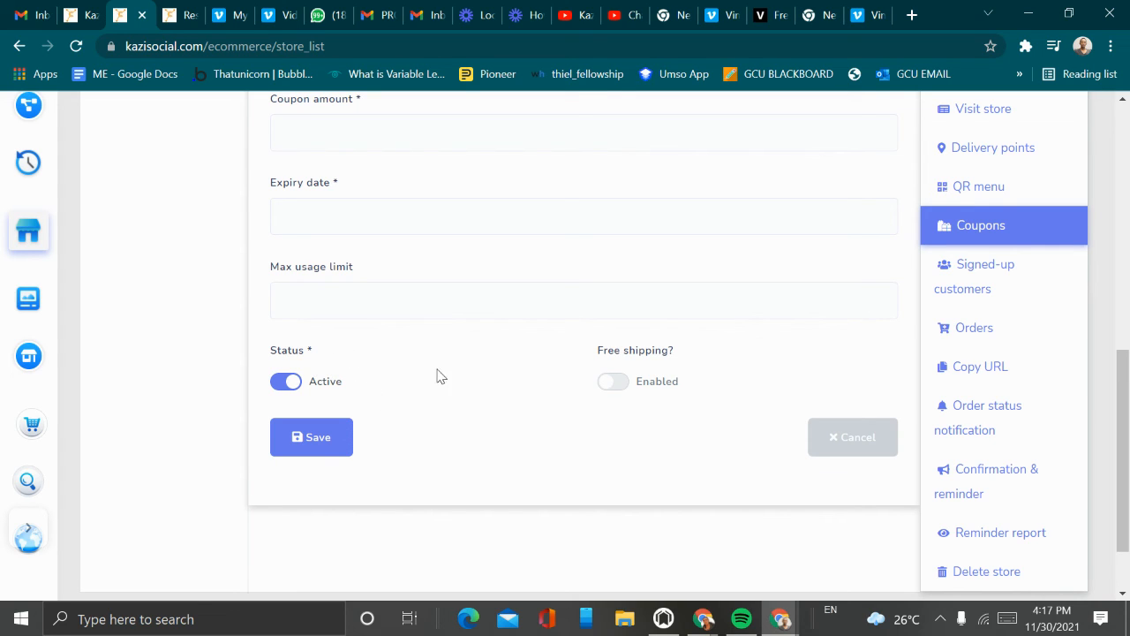
View the Restaurant store's signed-up customers and examine the table's columns, search and download options.
left_click(989, 300)
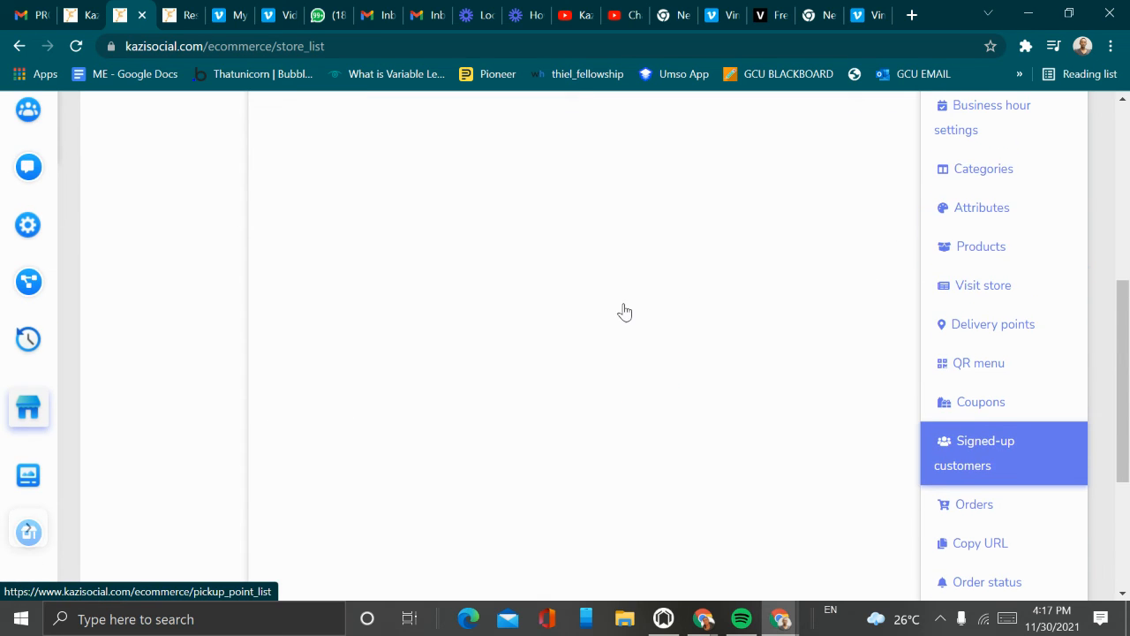
scroll(565, 330, "down", 3)
scroll(565, 330, "up", 1)
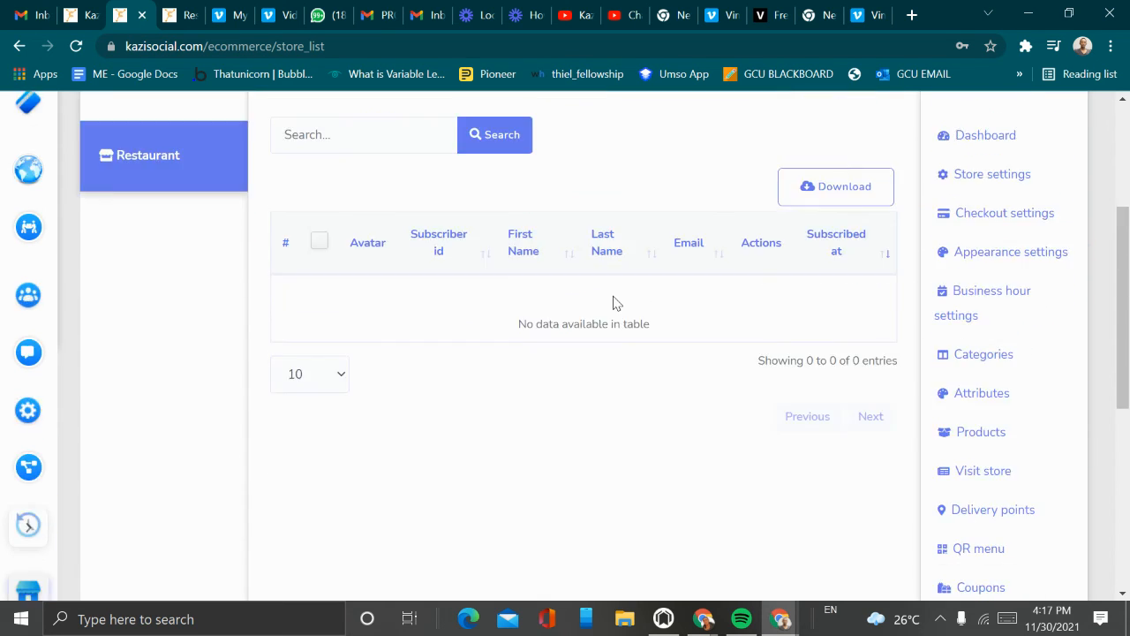
scroll(853, 391, "up", 1)
scroll(927, 377, "down", 3)
scroll(744, 266, "up", 2)
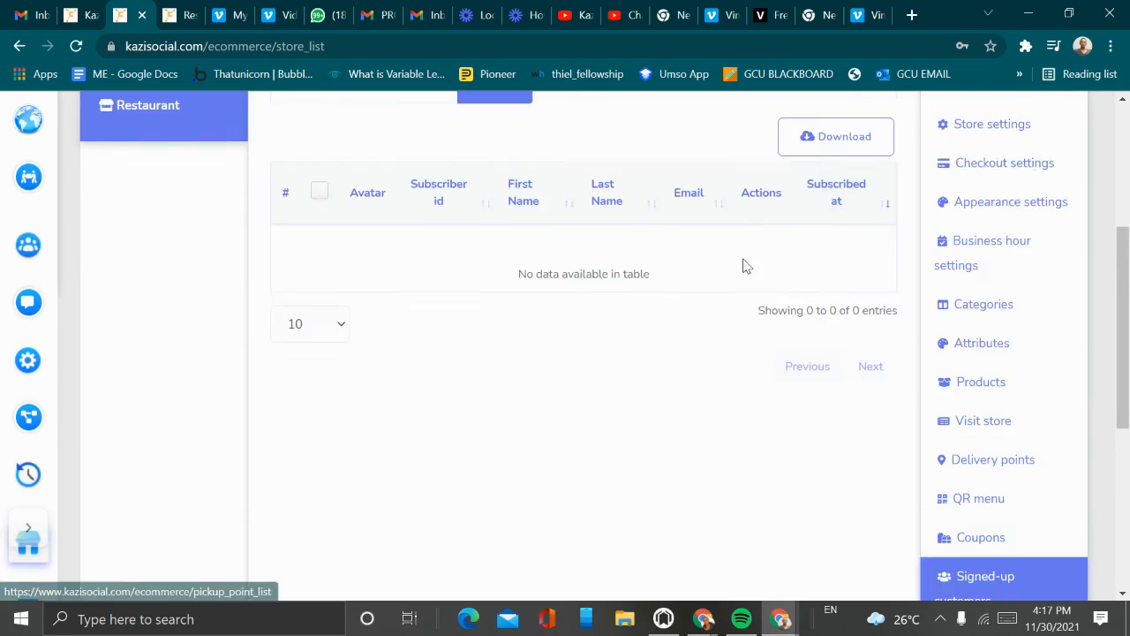
scroll(745, 266, "up", 1)
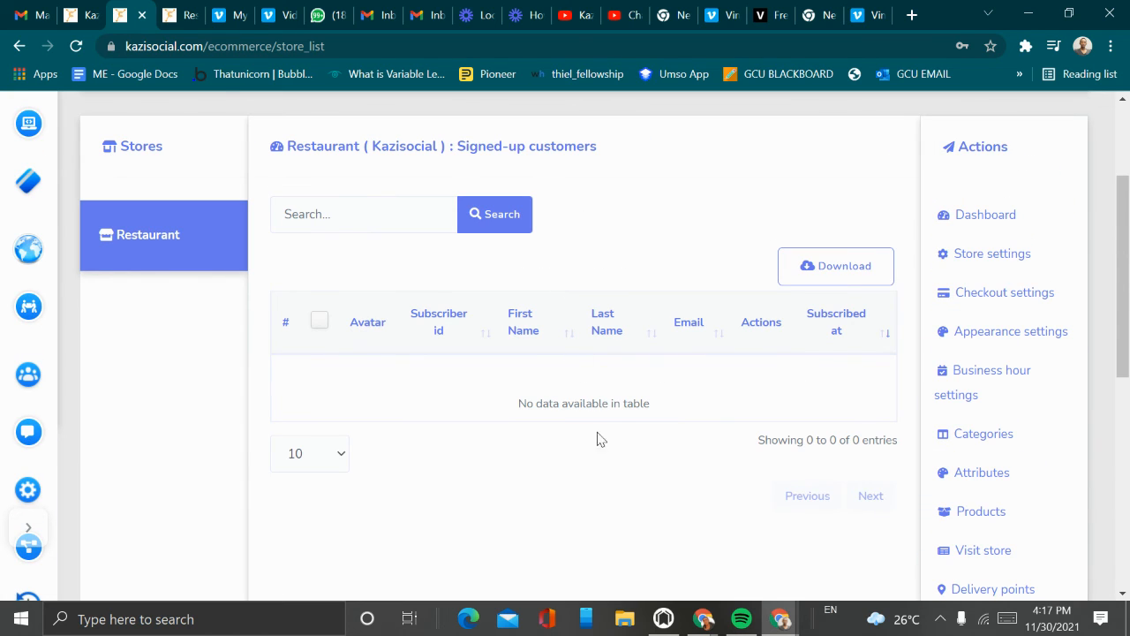
scroll(595, 381, "down", 5)
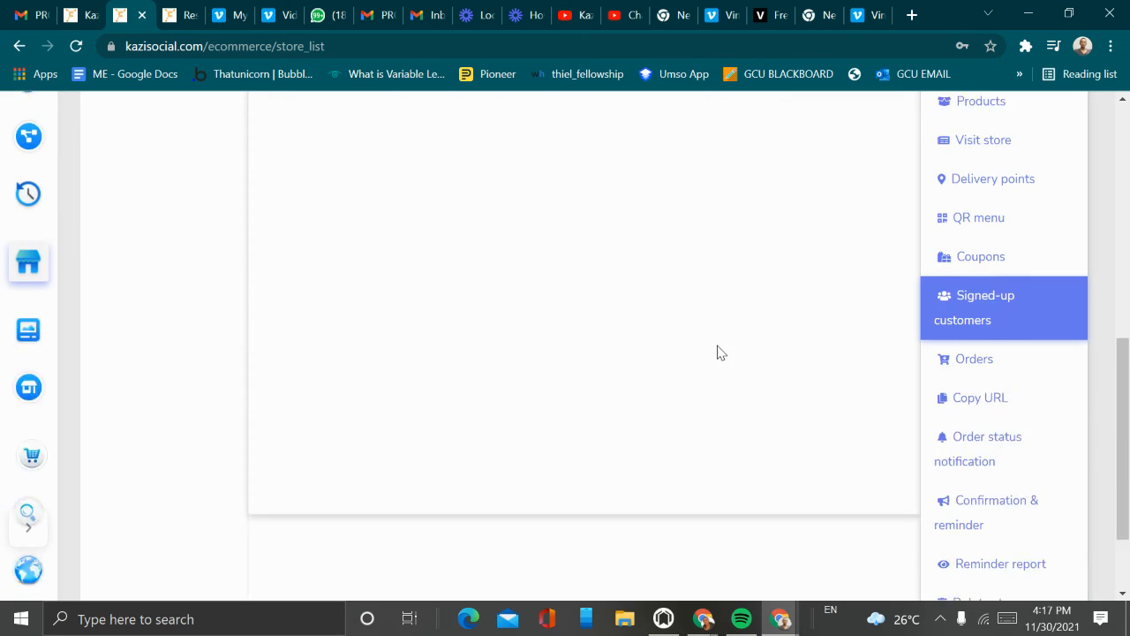
View the Restaurant store's orders and examine the status filter, date and download options, and table columns.
left_click(961, 342)
scroll(536, 271, "up", 5)
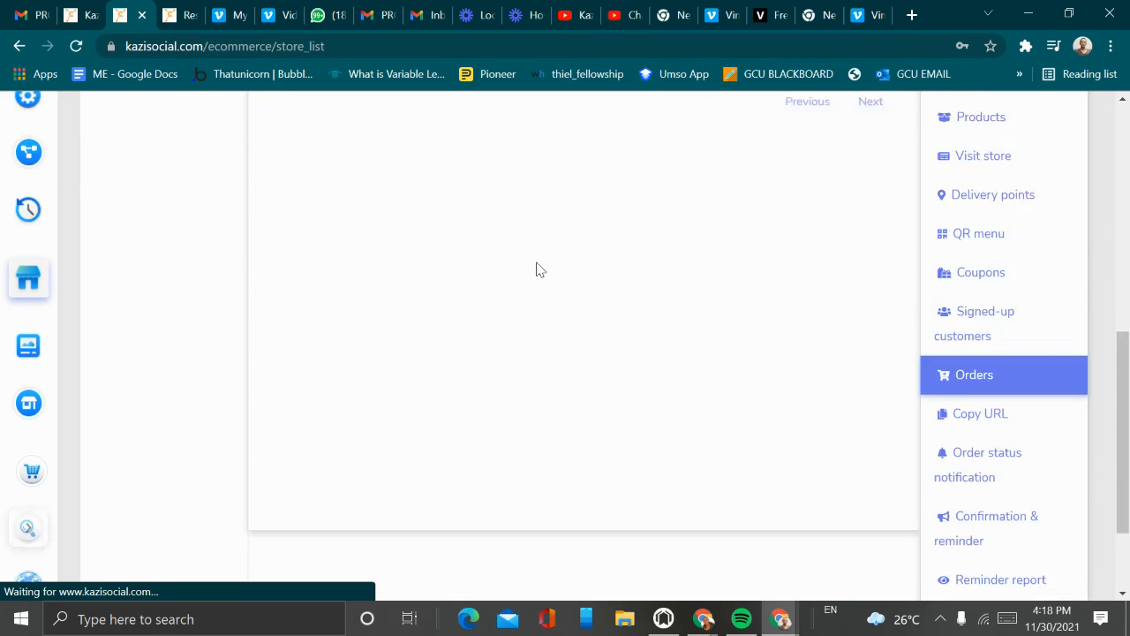
scroll(618, 300, "down", 3)
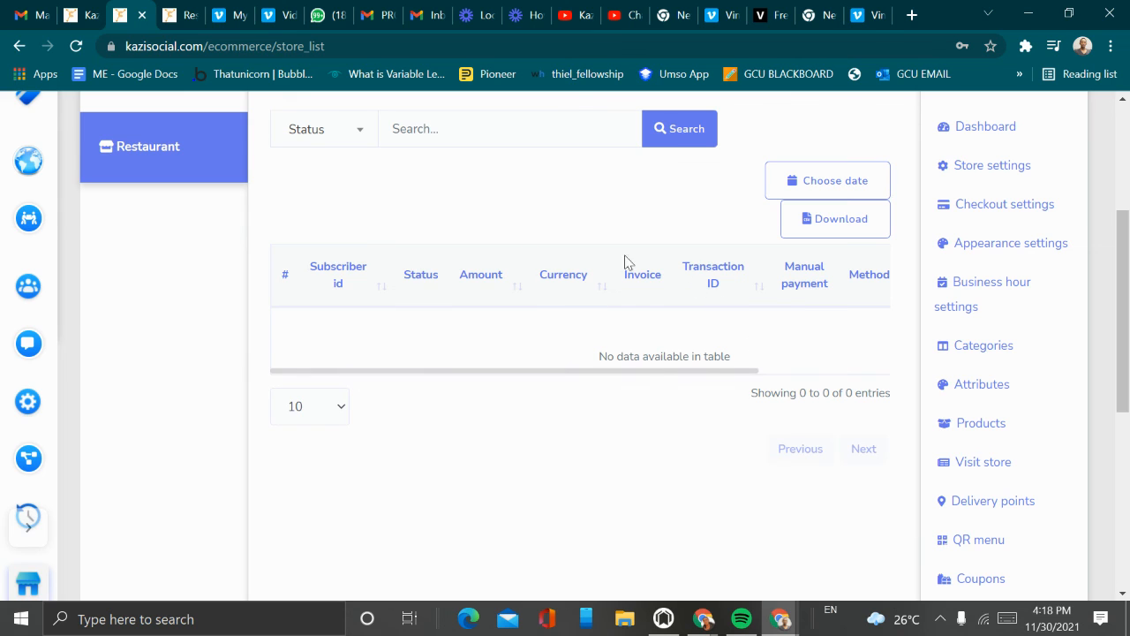
scroll(633, 293, "up", 2)
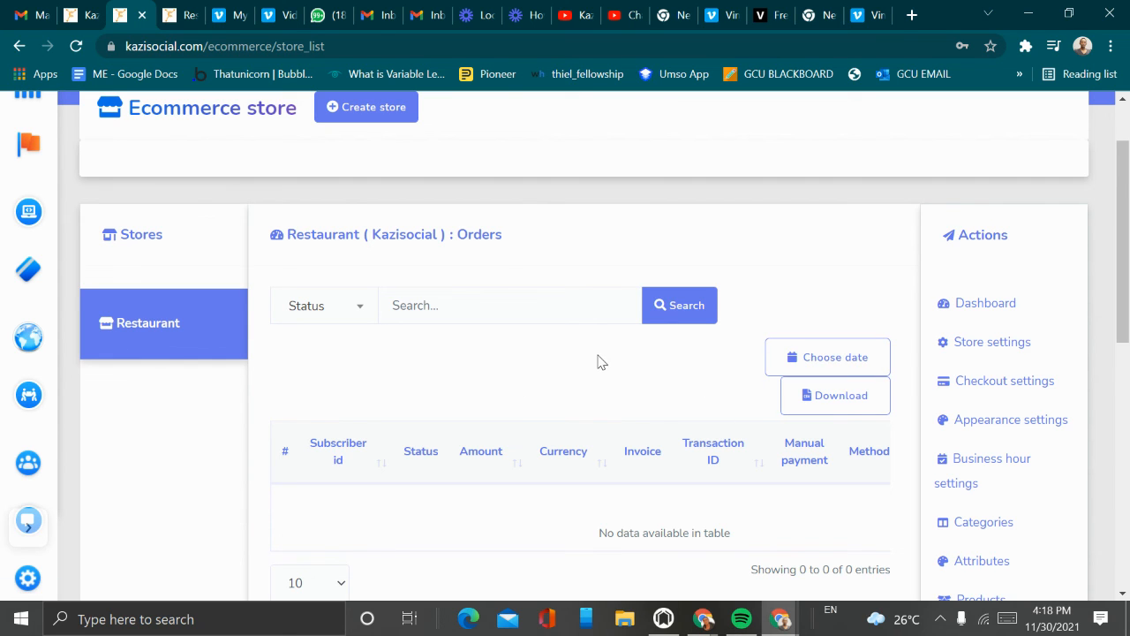
scroll(599, 361, "down", 2)
scroll(742, 448, "down", 3)
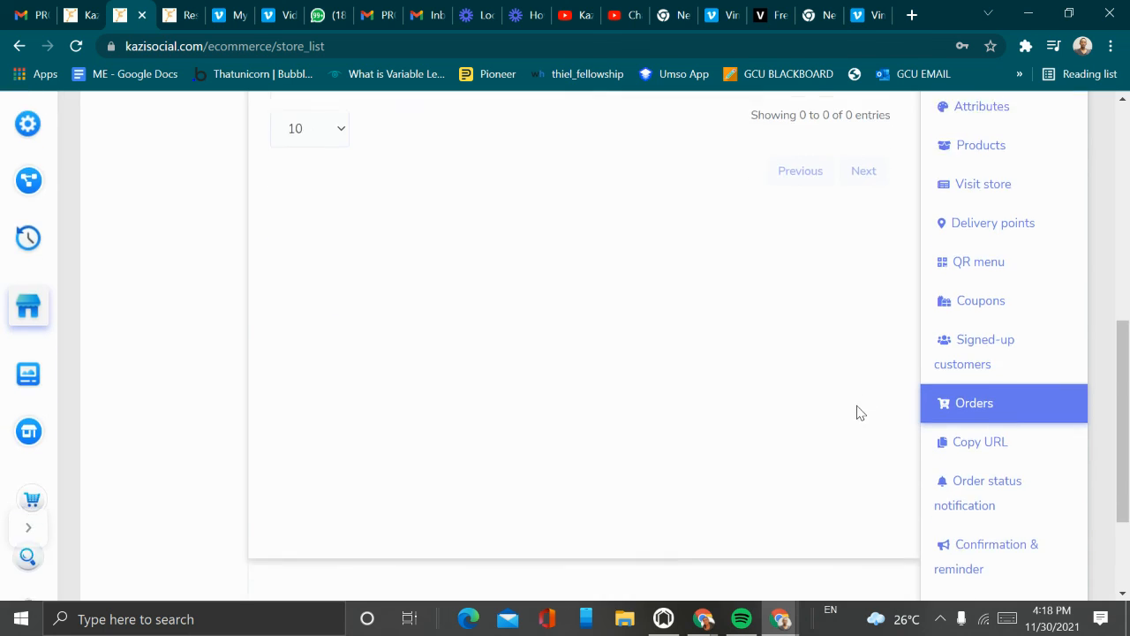
View the store's copyable URLs and look through the store page and category links.
scroll(856, 412, "down", 2)
left_click(967, 297)
scroll(961, 296, "up", 6)
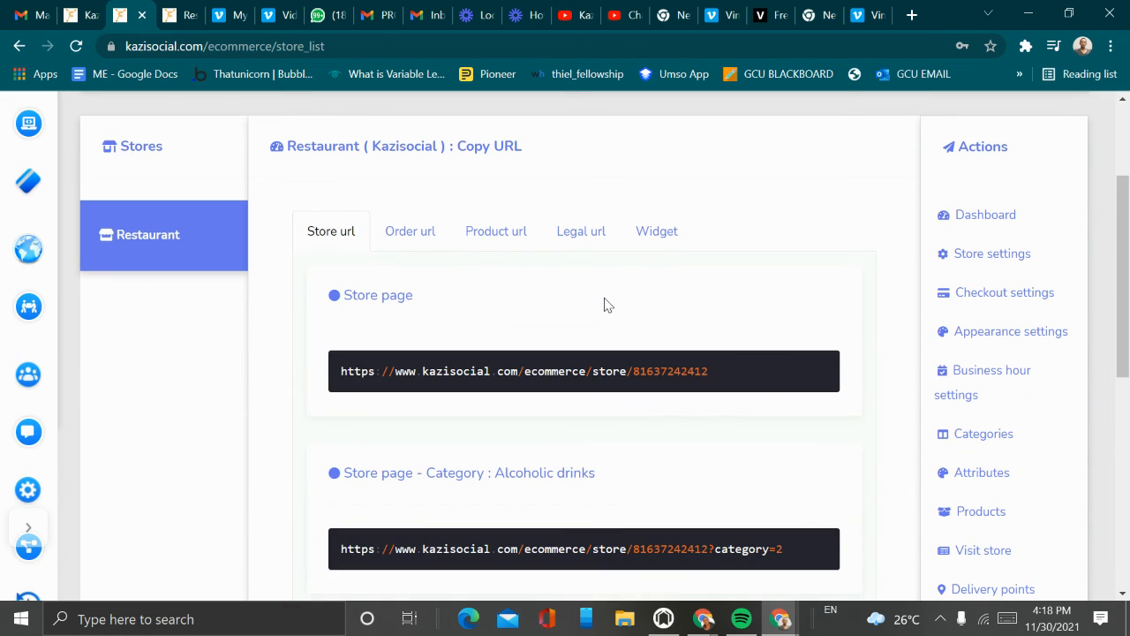
scroll(606, 306, "down", 3)
scroll(538, 288, "up", 2)
scroll(469, 282, "down", 4)
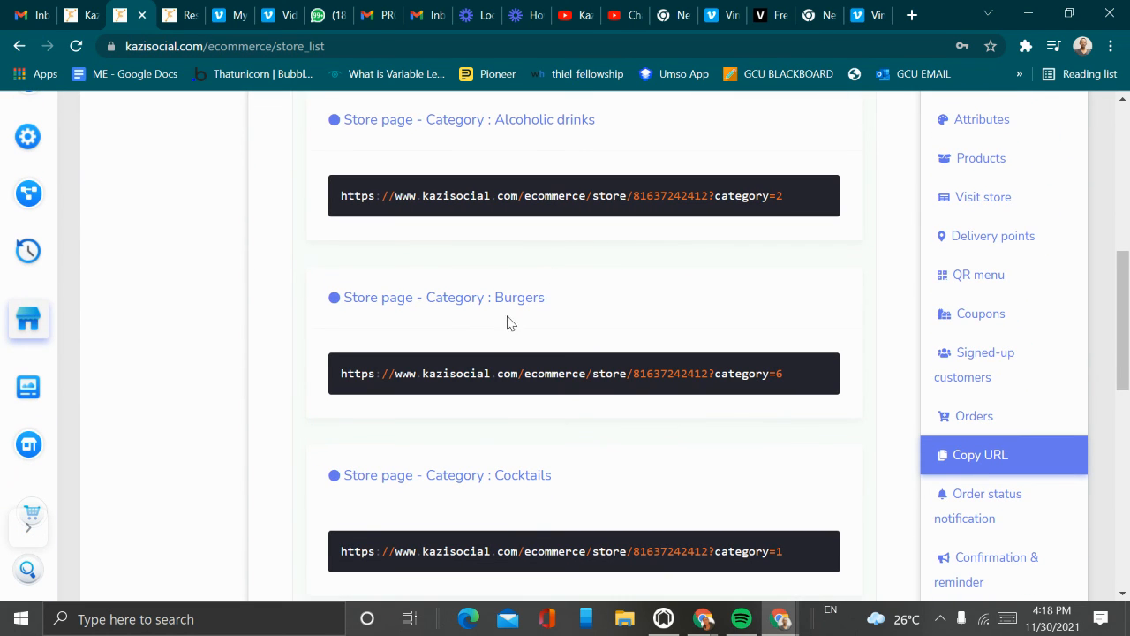
scroll(550, 303, "down", 4)
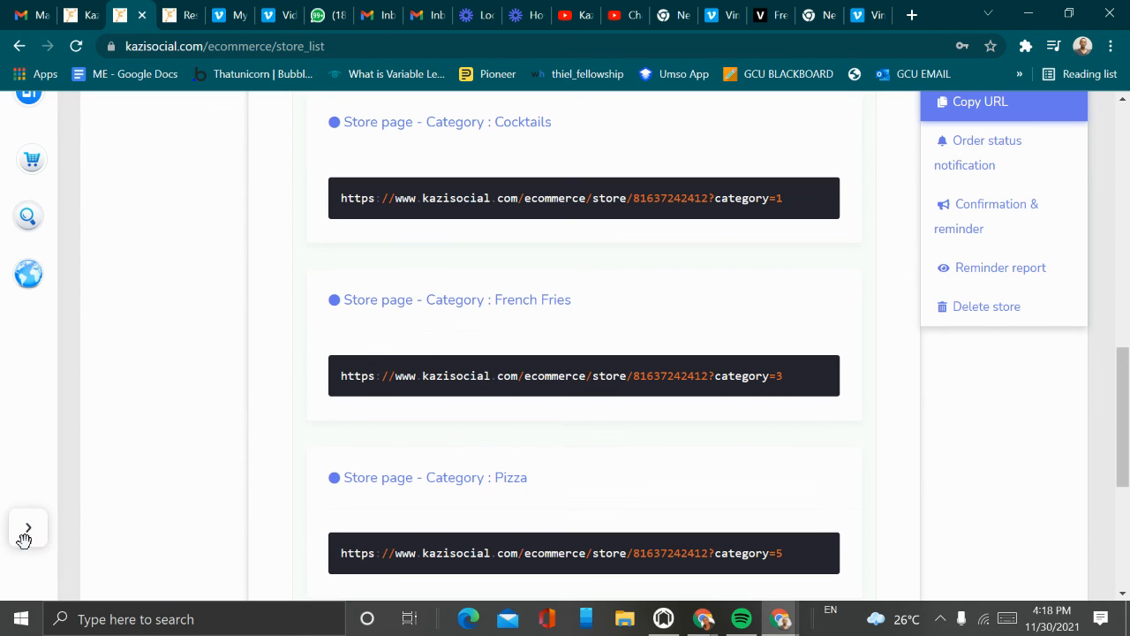
View the order status notification settings and examine the Messenger message template and the list of order statuses.
left_click(968, 174)
scroll(841, 263, "up", 4)
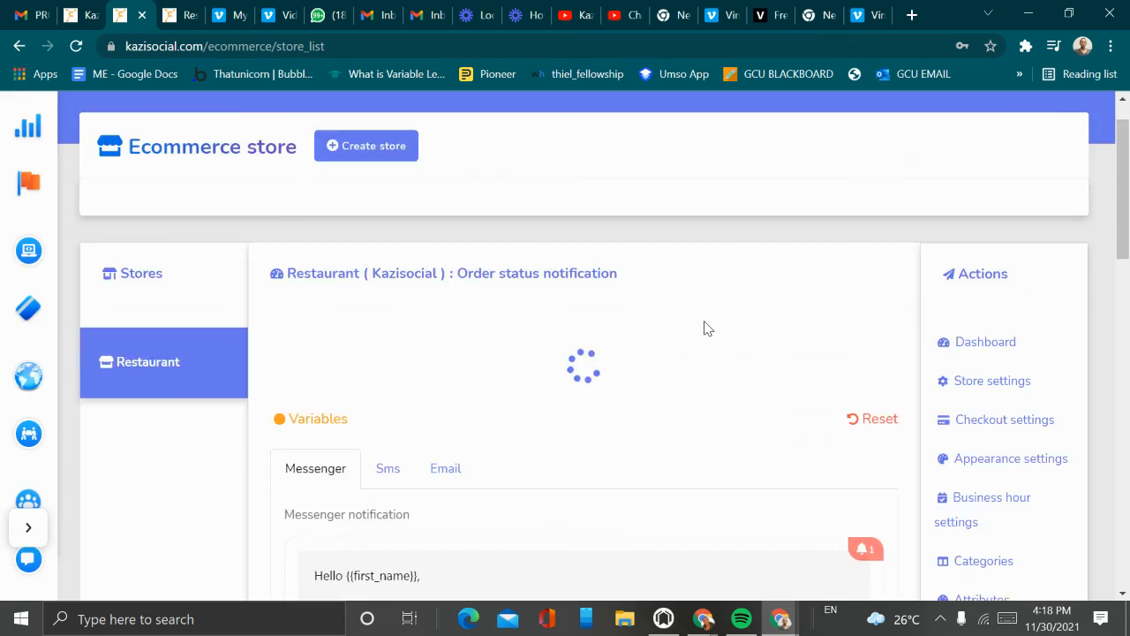
scroll(636, 336, "down", 2)
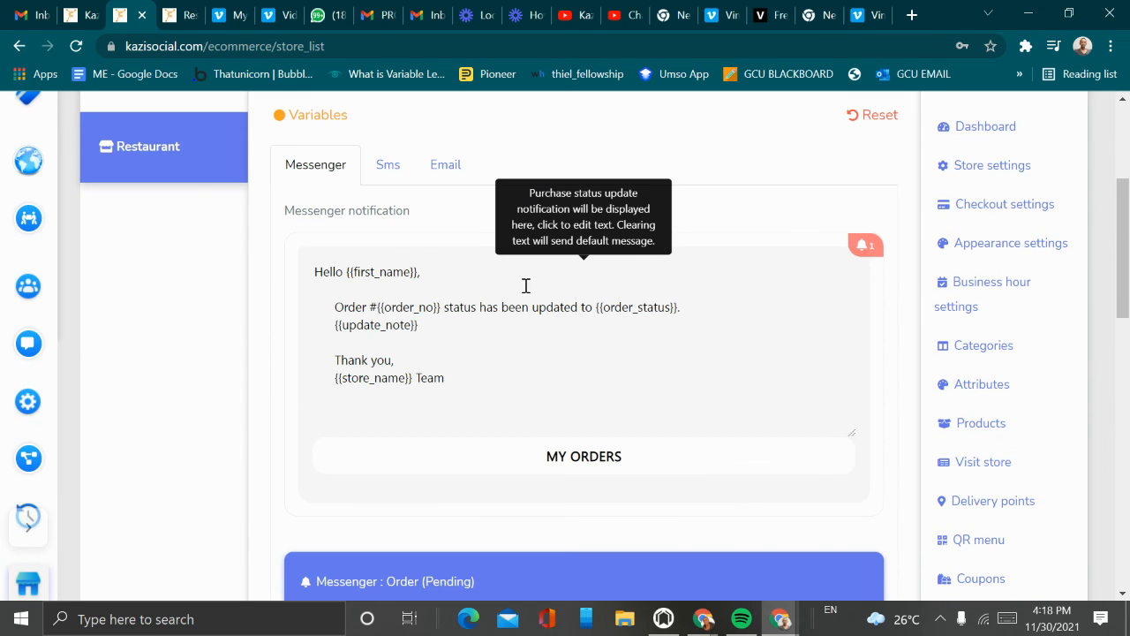
scroll(526, 285, "down", 2)
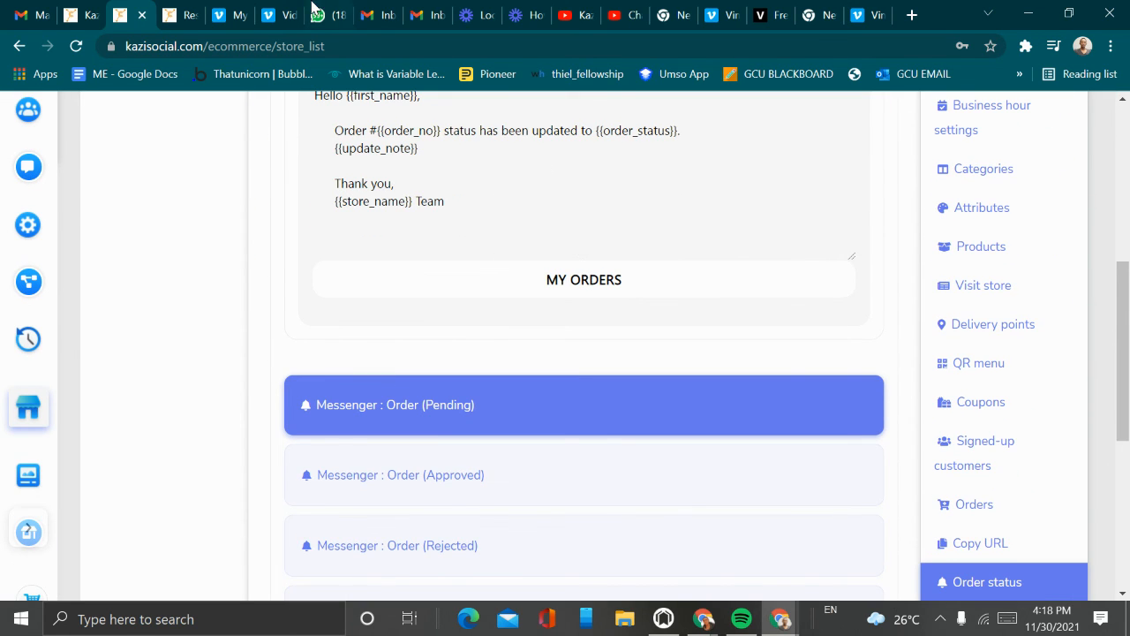
scroll(449, 277, "up", 5)
scroll(476, 295, "down", 3)
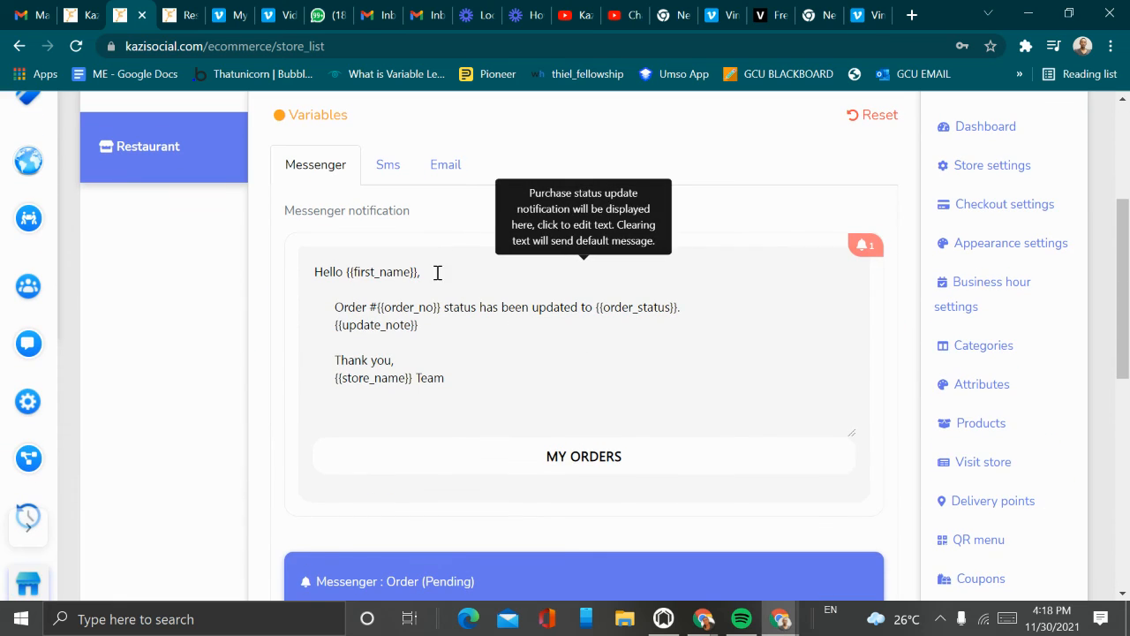
scroll(750, 368, "down", 5)
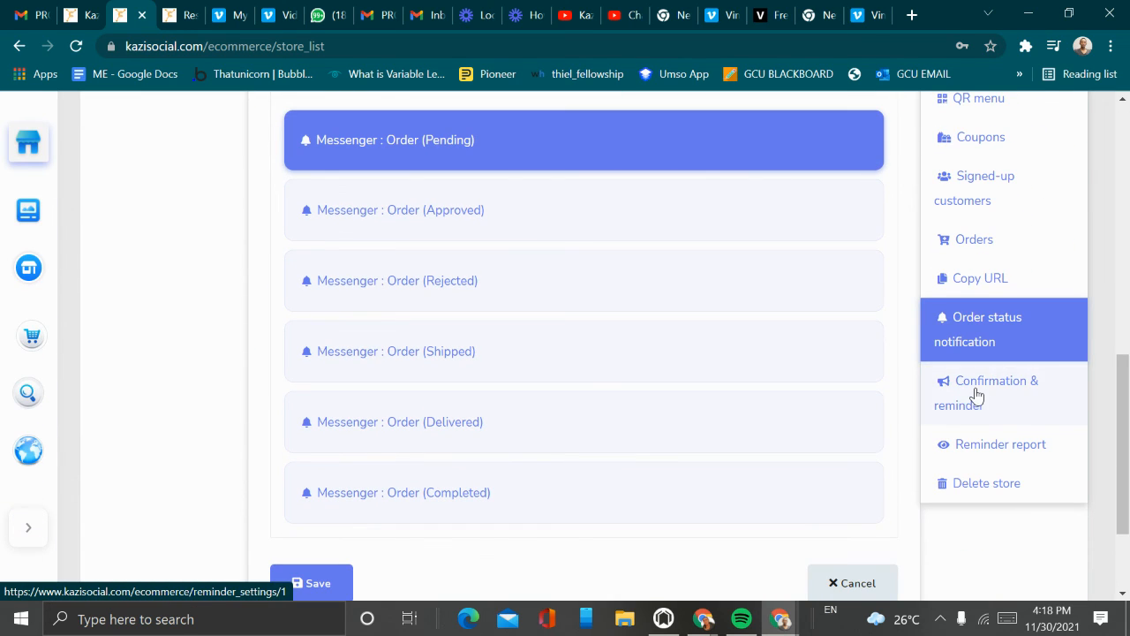
View the confirmation and reminder settings and examine the Messenger order confirmation content and reminder timings.
left_click(975, 395)
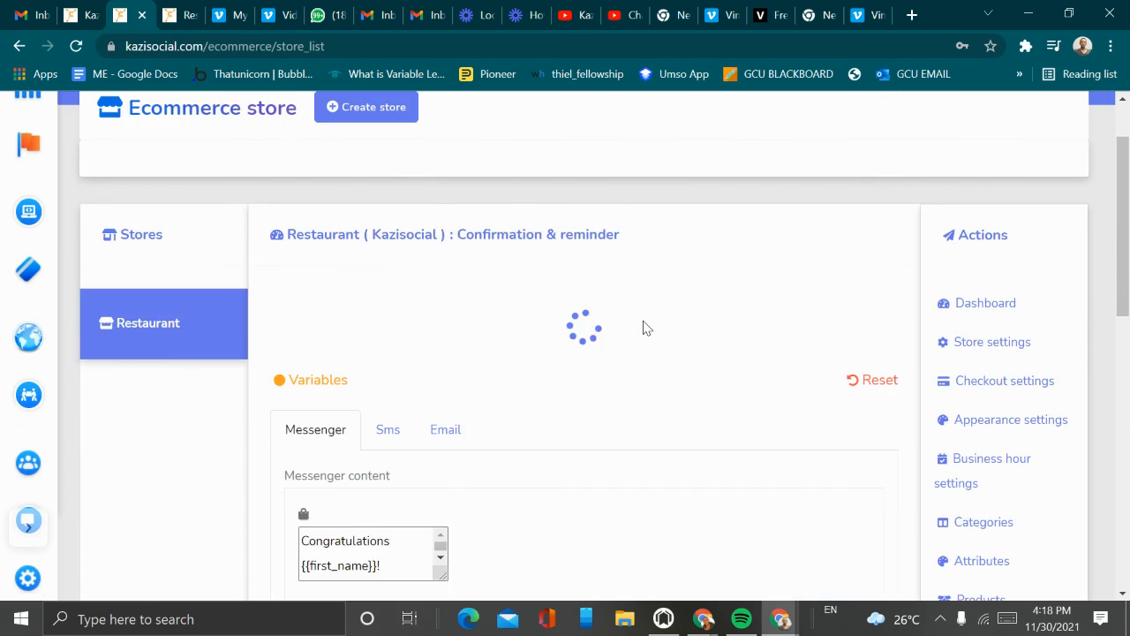
scroll(557, 283, "down", 3)
scroll(609, 290, "down", 1)
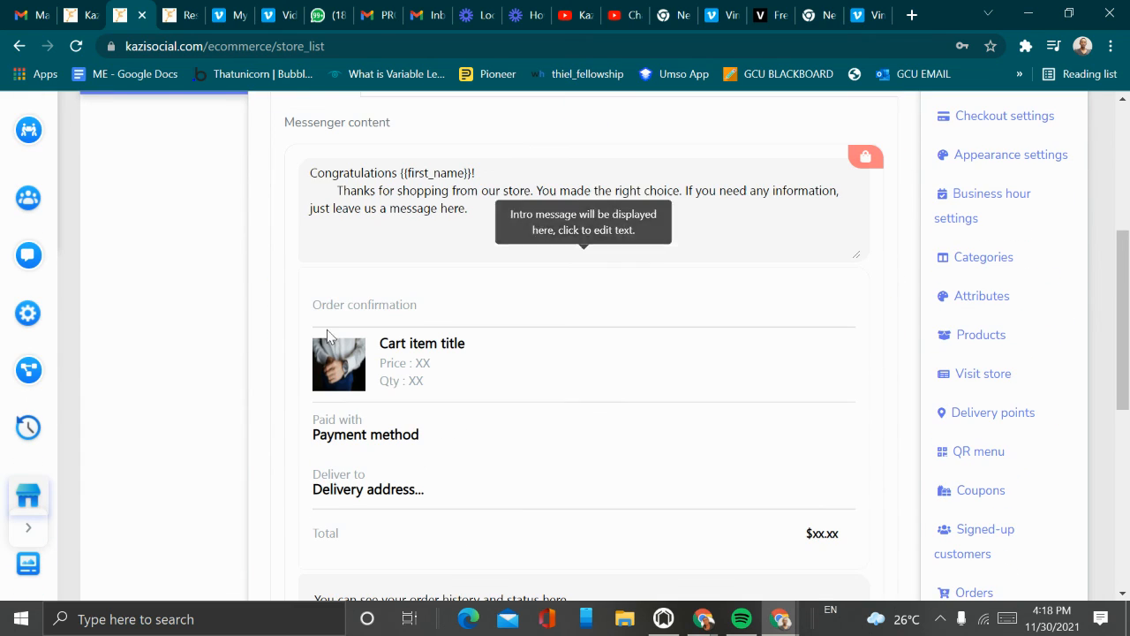
scroll(454, 308, "down", 5)
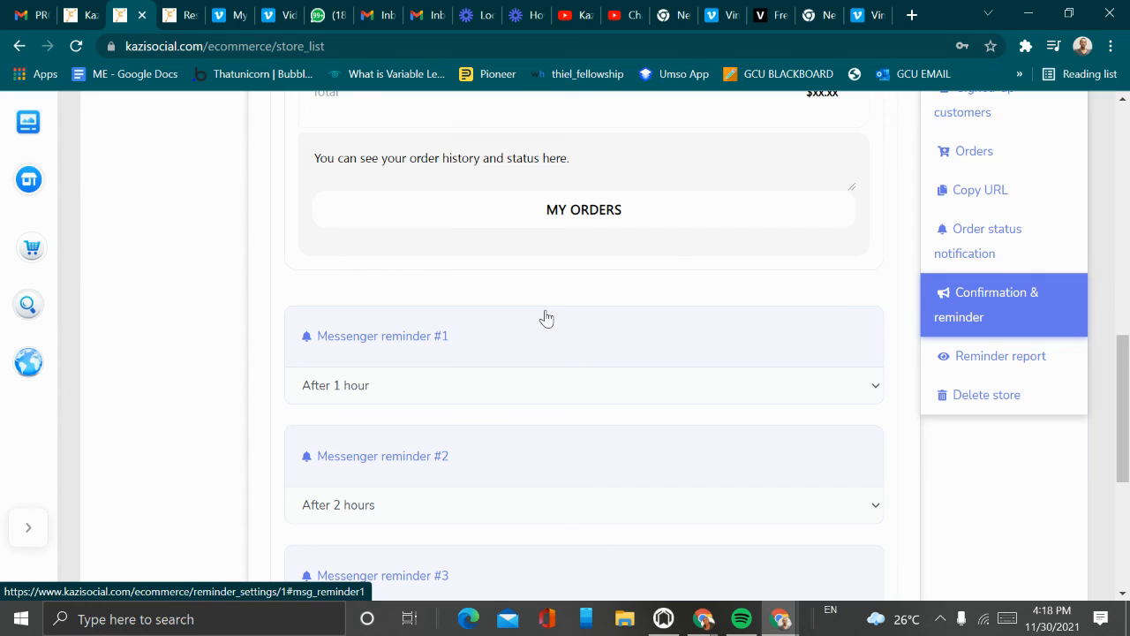
Look at the store's reminder report, close it, and return to the Messenger confirmation and reminder settings.
left_click(1009, 370)
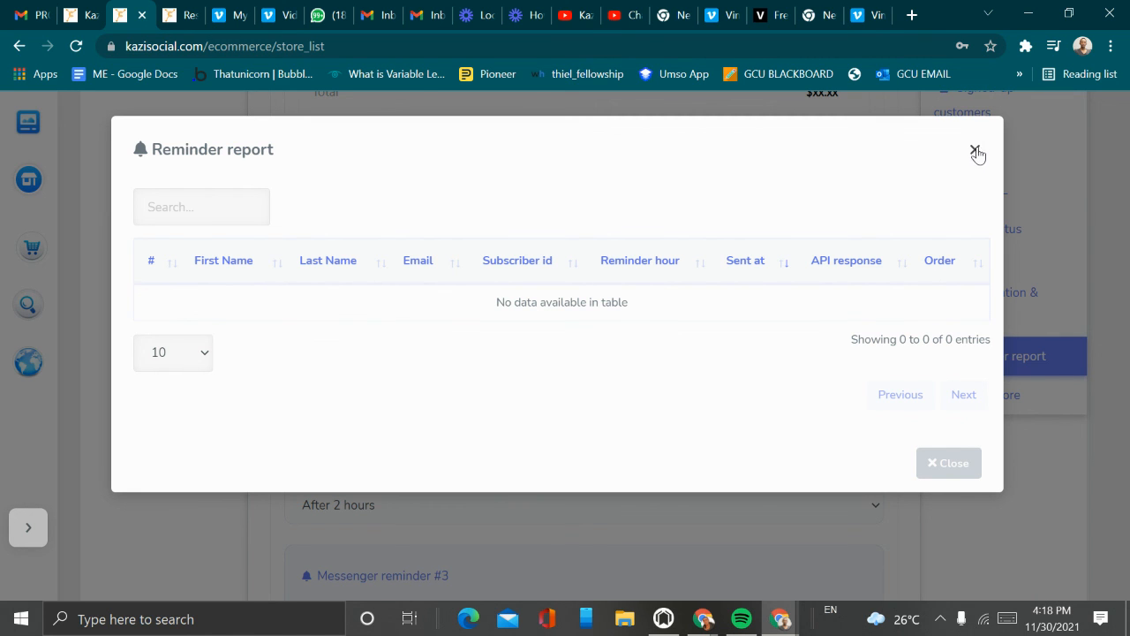
left_click(977, 154)
scroll(760, 362, "up", 2)
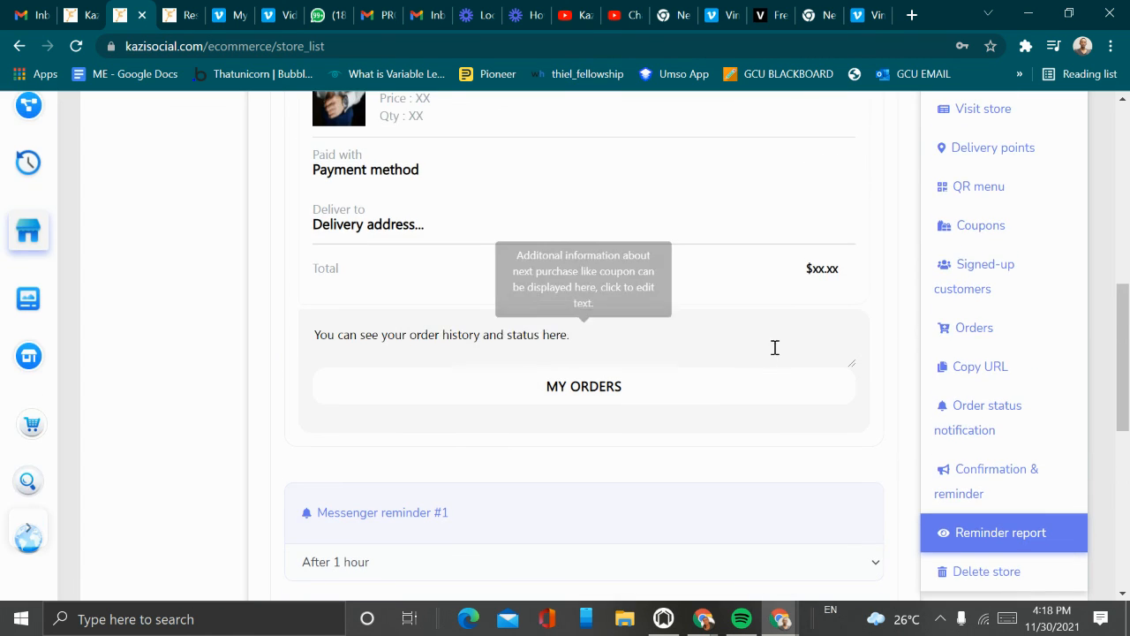
scroll(775, 347, "down", 1)
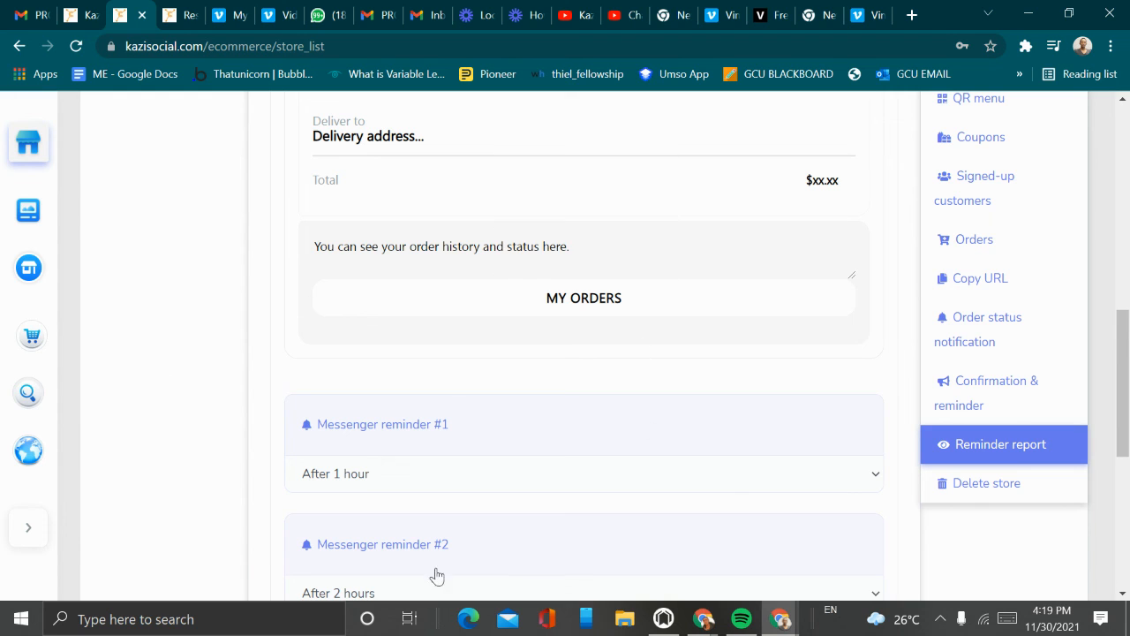
scroll(379, 356, "up", 7)
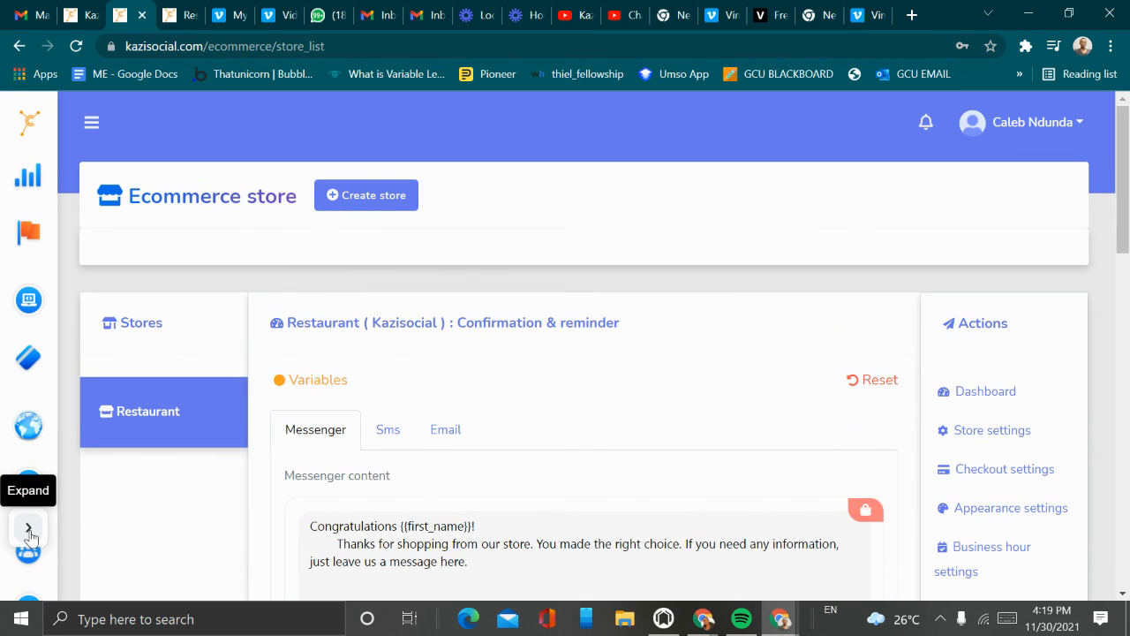
left_click(28, 530)
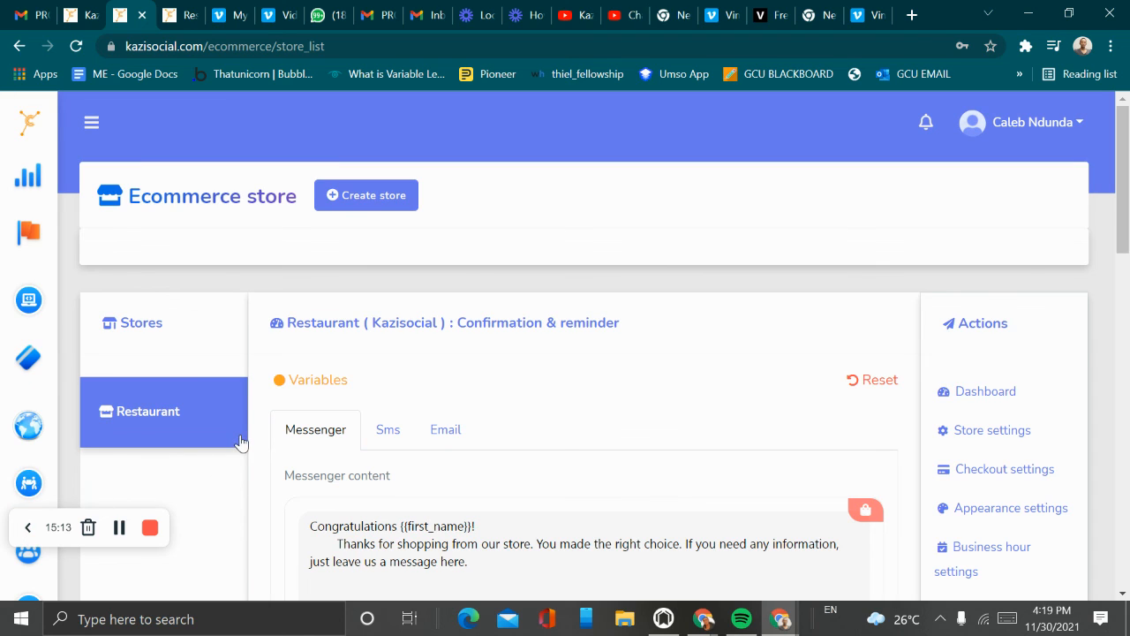